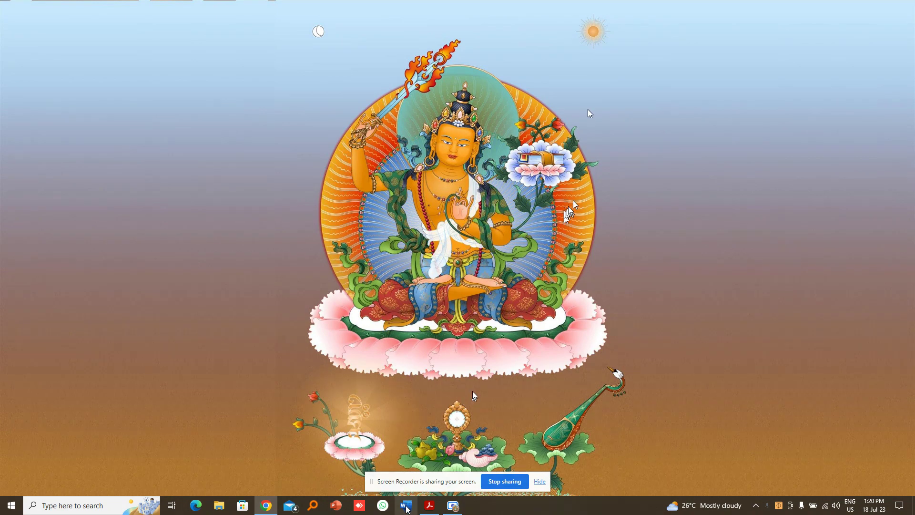
Switch to Word and create a new blank document.
{"action": "left_click", "coordinate": [407, 506]}
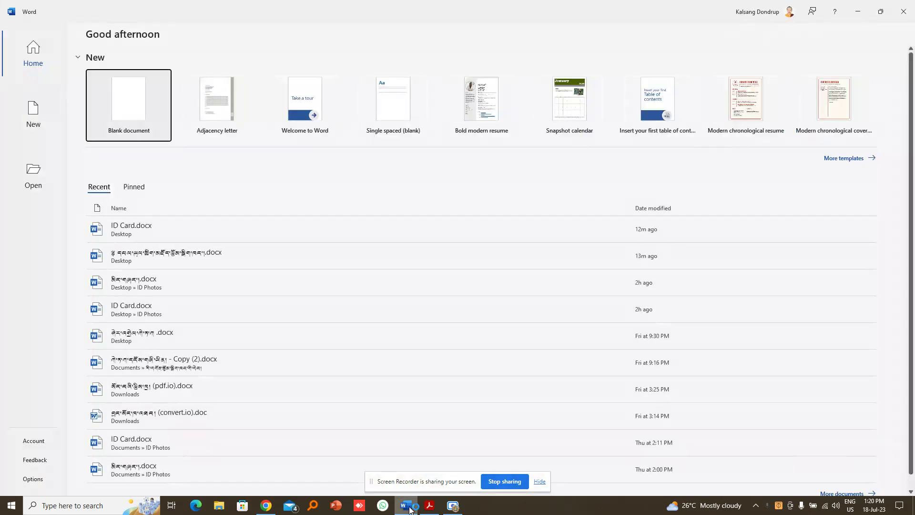
{"action": "left_click", "coordinate": [139, 125]}
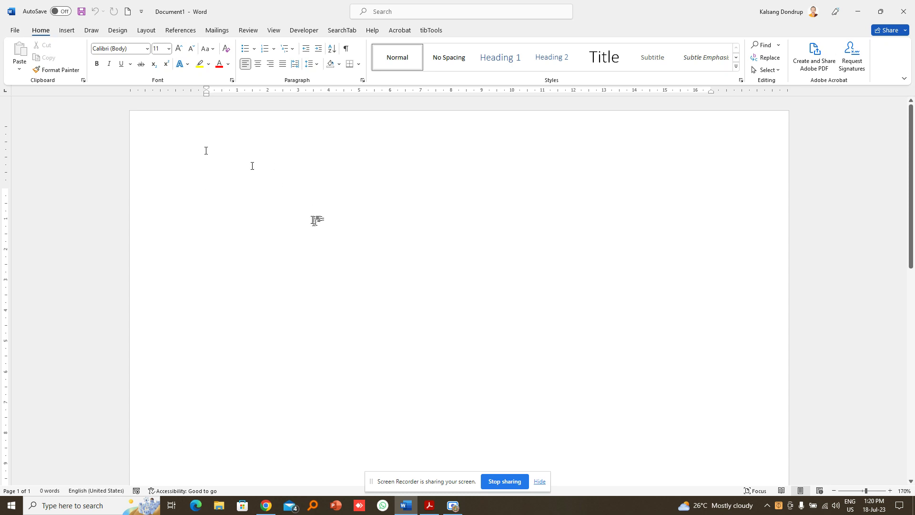
Set the page to A4 paper with the last custom margins of 1 cm on every side.
{"action": "left_click", "coordinate": [145, 32]}
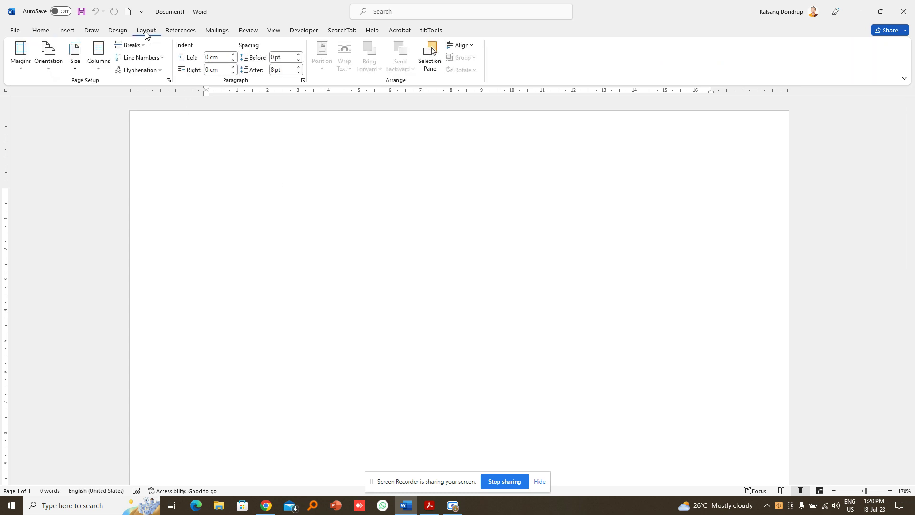
{"action": "left_click", "coordinate": [79, 68]}
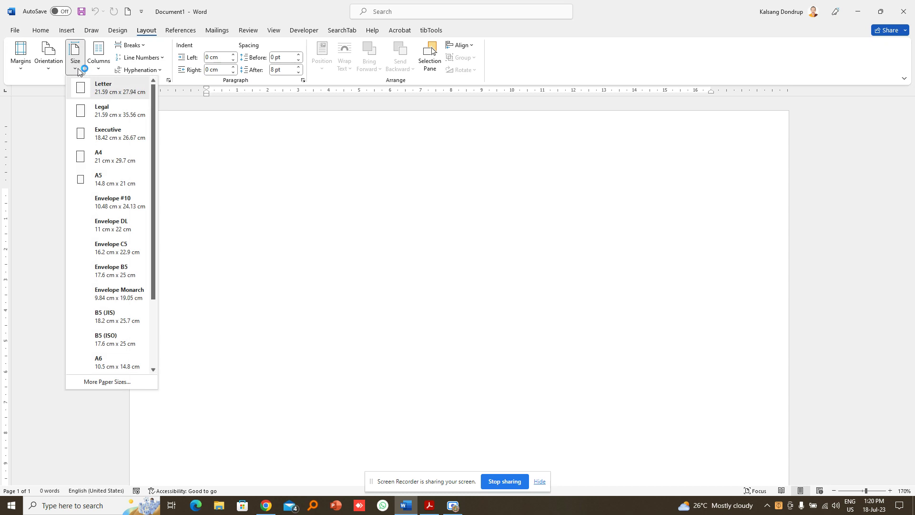
{"action": "left_click", "coordinate": [108, 160]}
{"action": "left_click", "coordinate": [18, 71]}
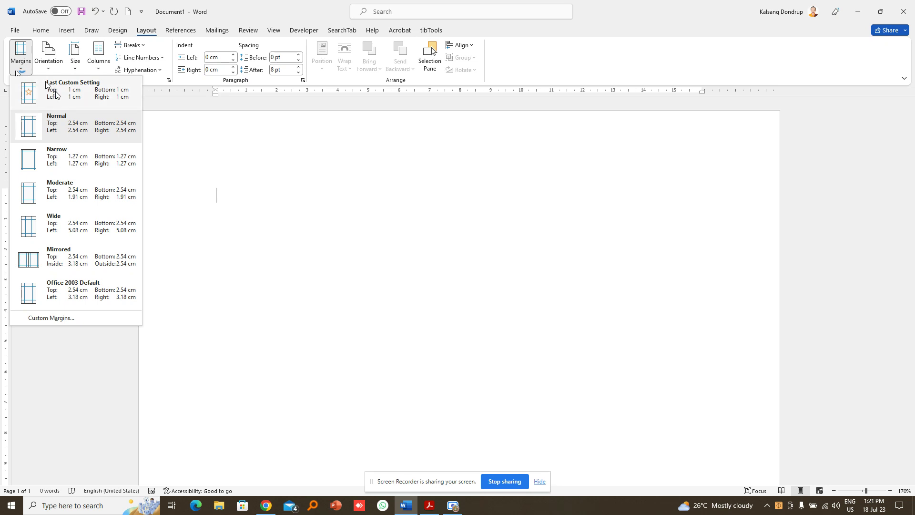
{"action": "left_click", "coordinate": [98, 99]}
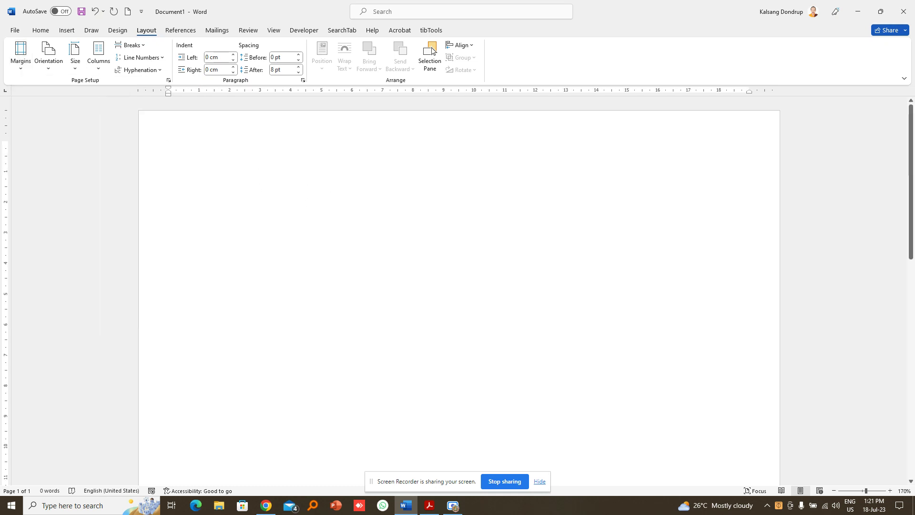
Insert a table with three columns and three rows at the start of the page.
{"action": "left_click", "coordinate": [67, 30]}
{"action": "left_click", "coordinate": [89, 73]}
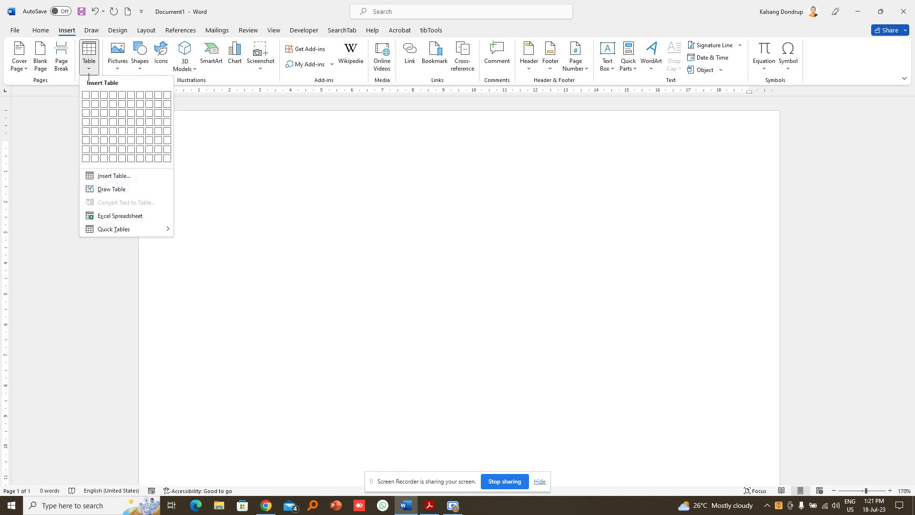
{"action": "left_click", "coordinate": [104, 118]}
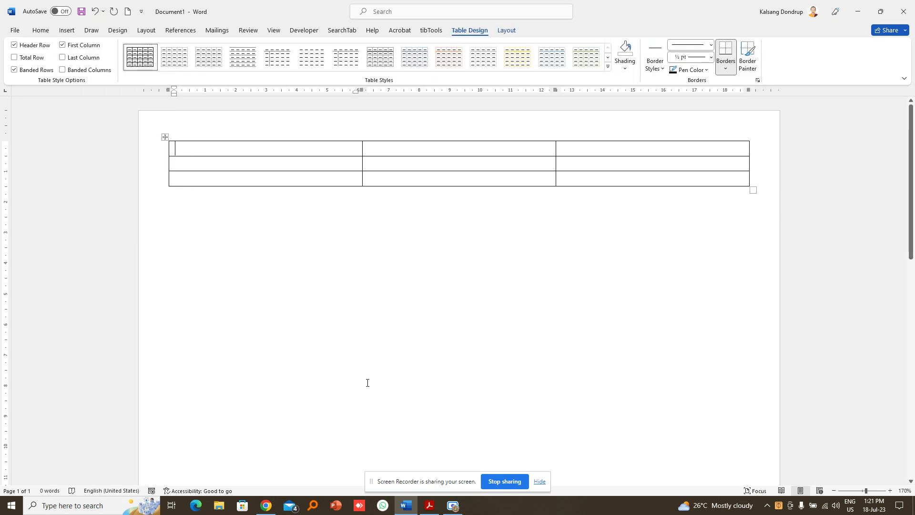
Switch to ID-Card-Sizes-PDF.pdf in Acrobat and look up the standard CR80 ID card dimensions.
{"action": "left_click", "coordinate": [432, 511]}
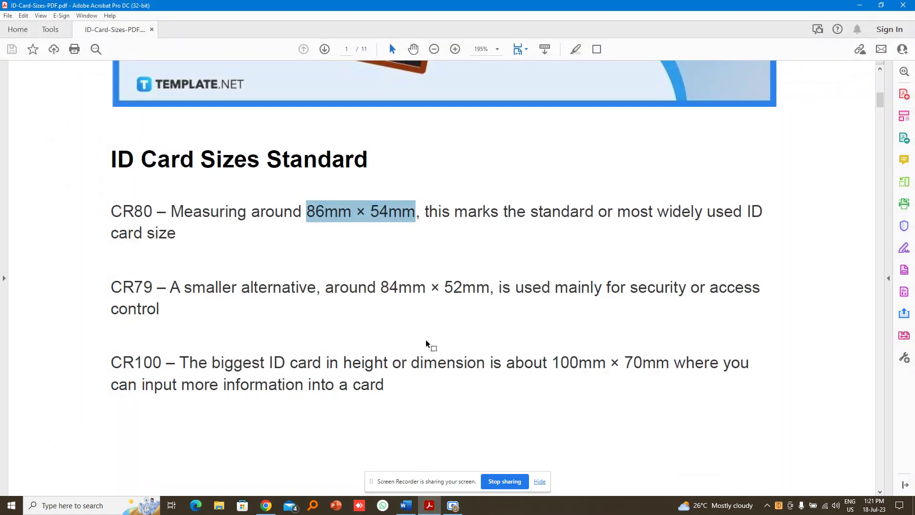
{"action": "scroll", "coordinate": [445, 262], "scroll_direction": "up", "scroll_amount": 8}
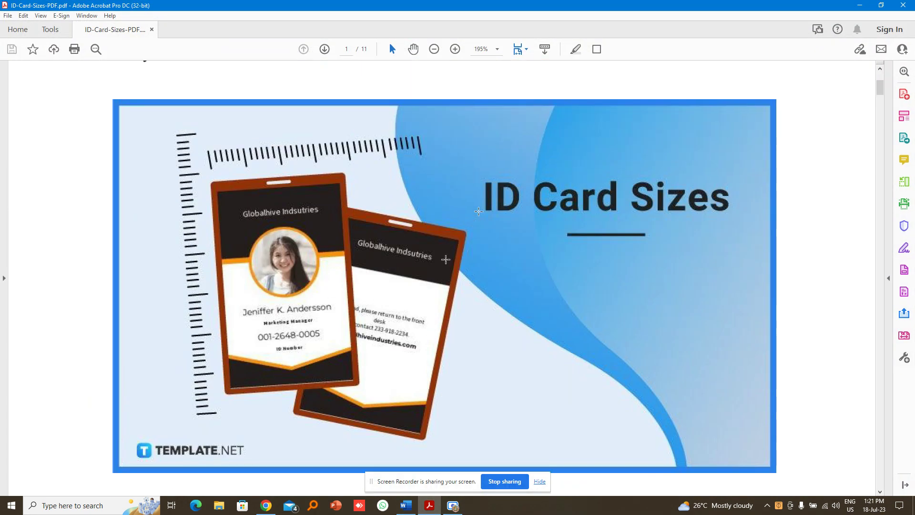
{"action": "scroll", "coordinate": [555, 211], "scroll_direction": "down", "scroll_amount": 6}
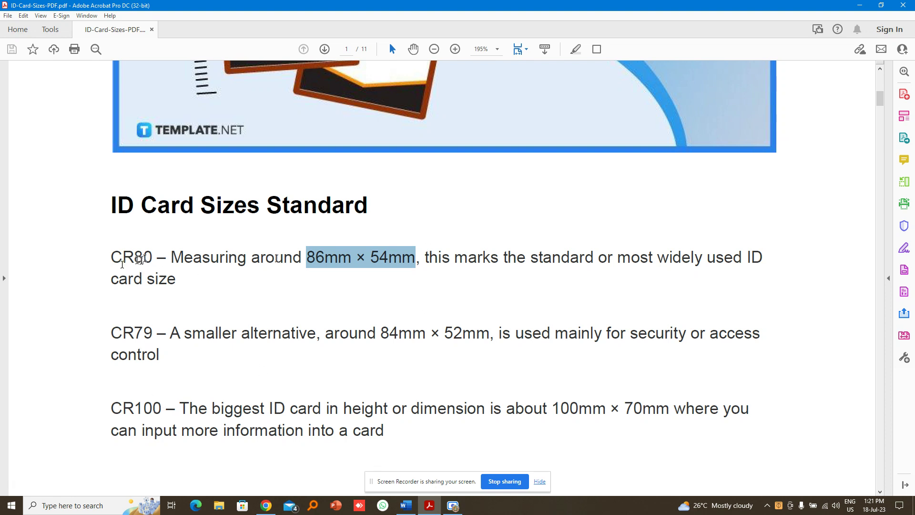
{"action": "left_click", "coordinate": [325, 258]}
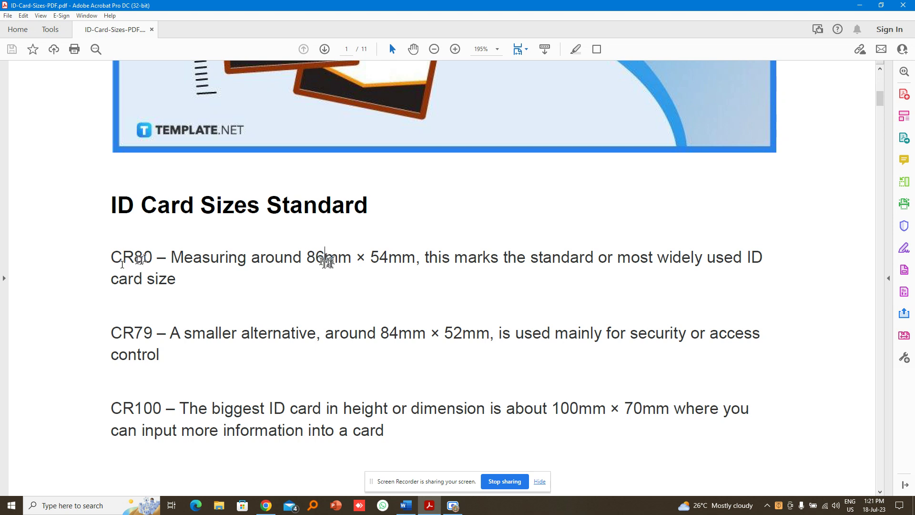
{"action": "left_click_drag", "start_coordinate": [308, 260], "coordinate": [386, 262]}
{"action": "left_click", "coordinate": [371, 262]}
{"action": "left_click_drag", "start_coordinate": [307, 261], "coordinate": [391, 262]}
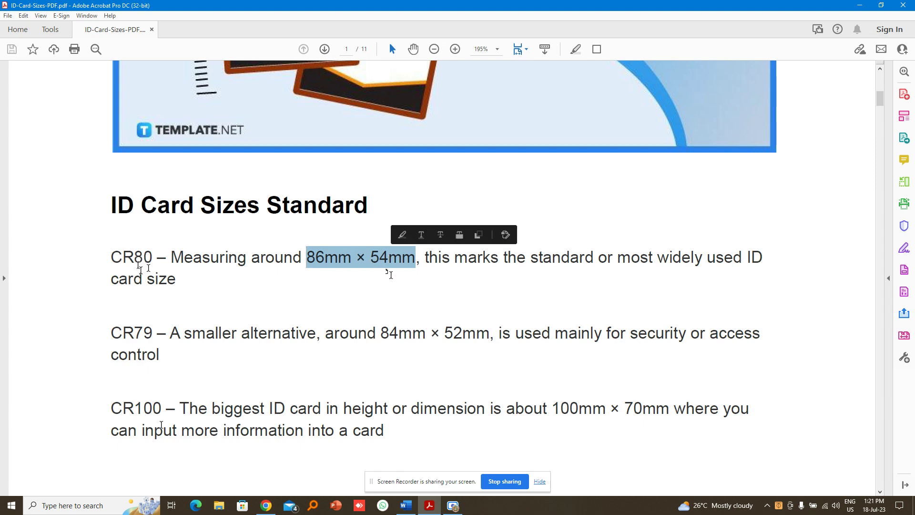
Switch back to Word and set all table cells to 8.6 cm high and 5.4 cm wide.
{"action": "key", "text": "alt+Tab"}
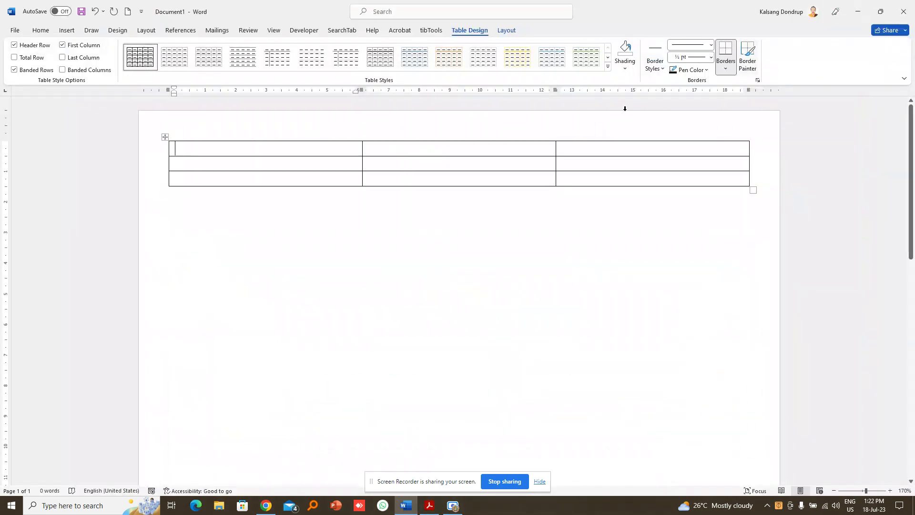
{"action": "left_click", "coordinate": [165, 137]}
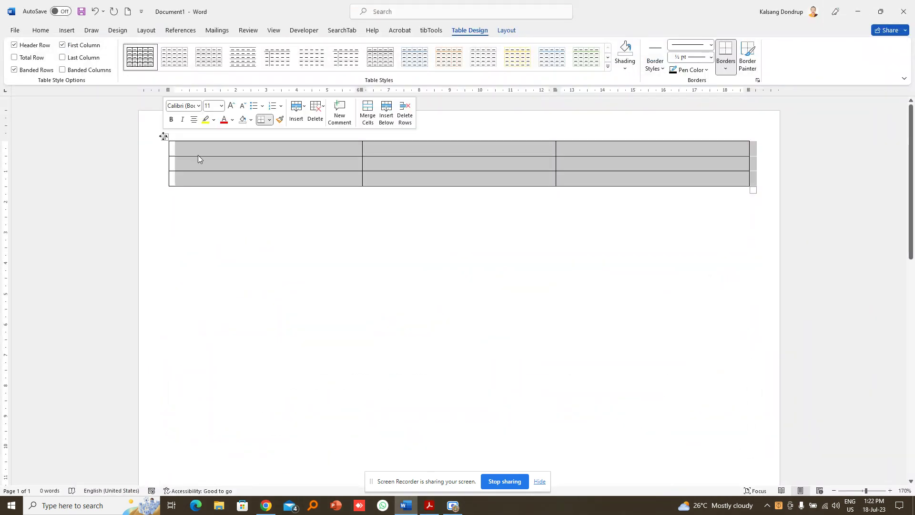
{"action": "left_click", "coordinate": [506, 30]}
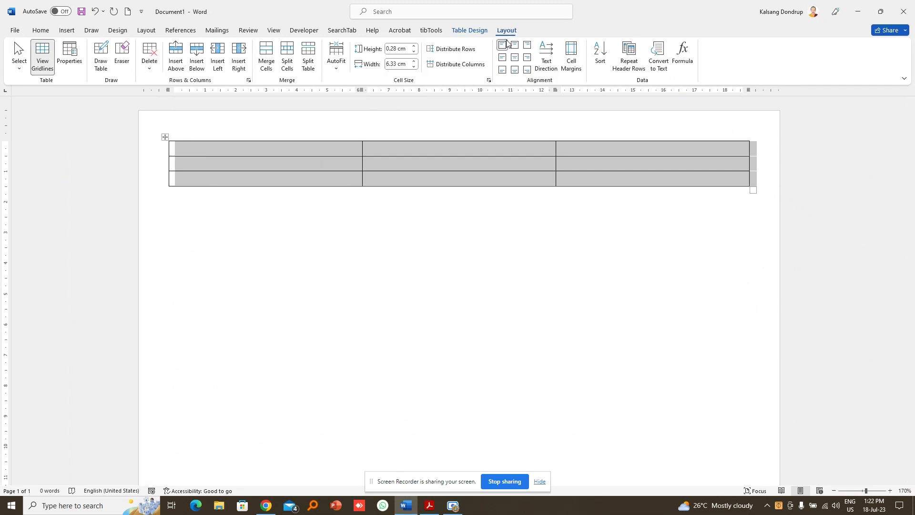
{"action": "double_click", "coordinate": [395, 49]}
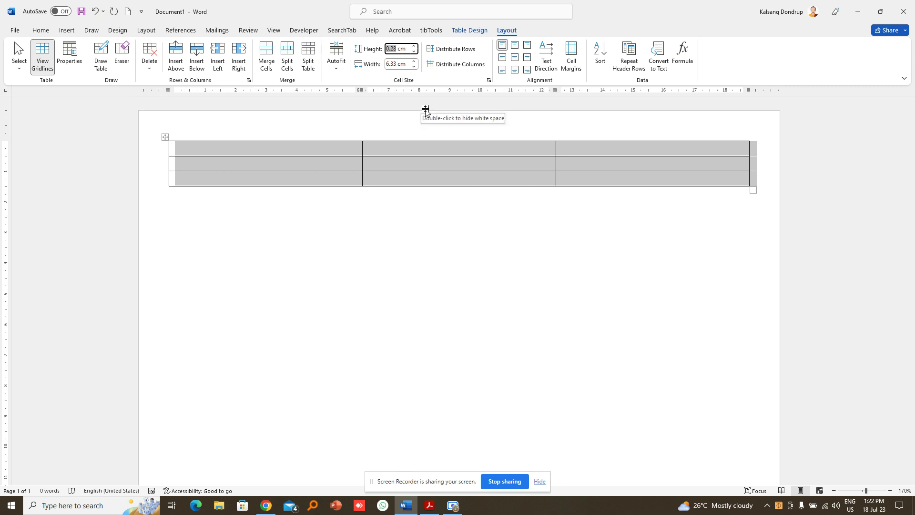
{"action": "type", "text": "8.6"}
{"action": "key", "text": "Return"}
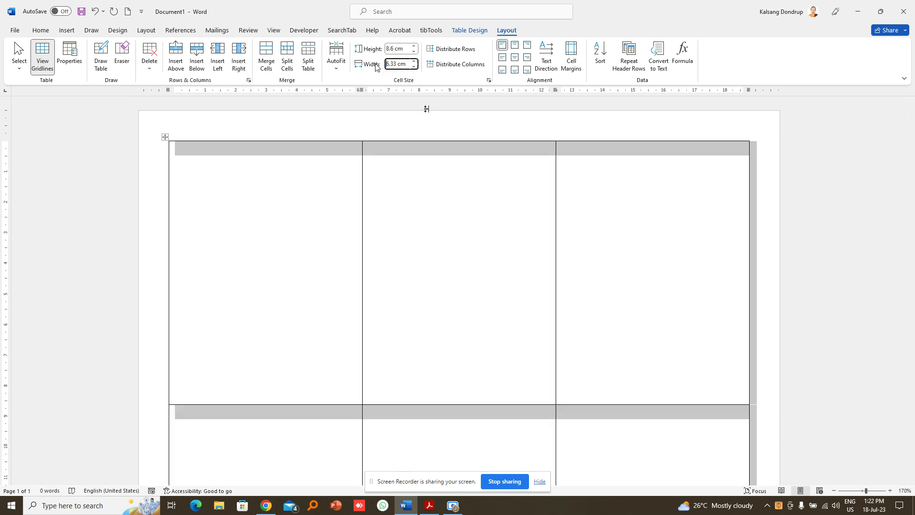
{"action": "double_click", "coordinate": [396, 64]}
{"action": "type", "text": "5"}
{"action": "key", "text": "Return"}
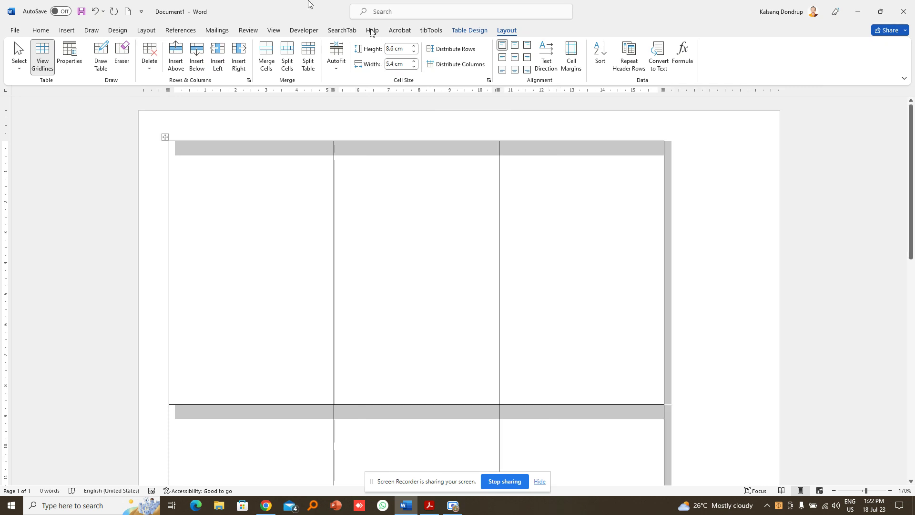
Center the whole table horizontally on the page through its table properties.
{"action": "left_click", "coordinate": [187, 155]}
{"action": "left_click", "coordinate": [165, 138]}
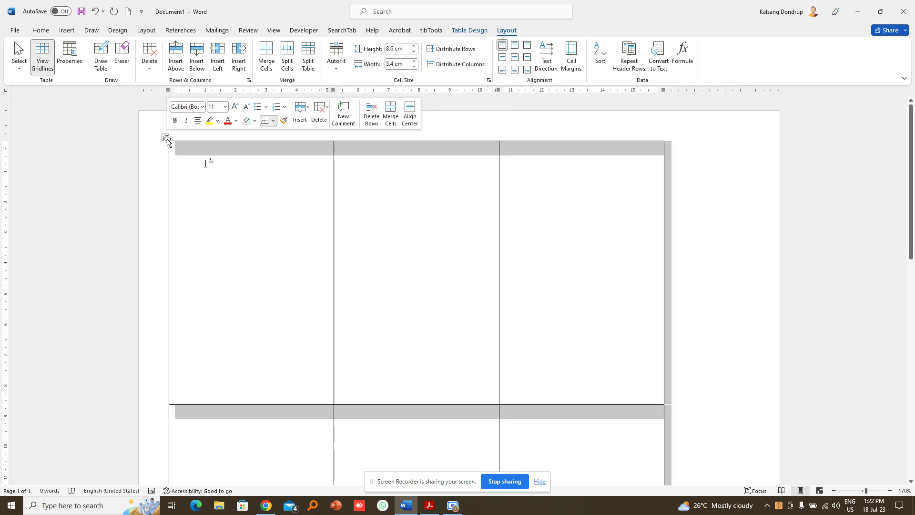
{"action": "left_click", "coordinate": [70, 56]}
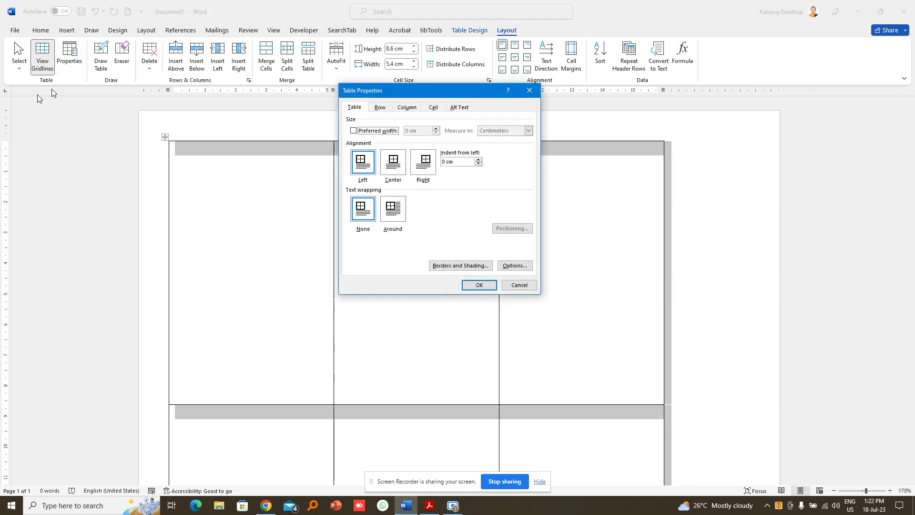
{"action": "left_click", "coordinate": [394, 163]}
{"action": "left_click", "coordinate": [479, 285]}
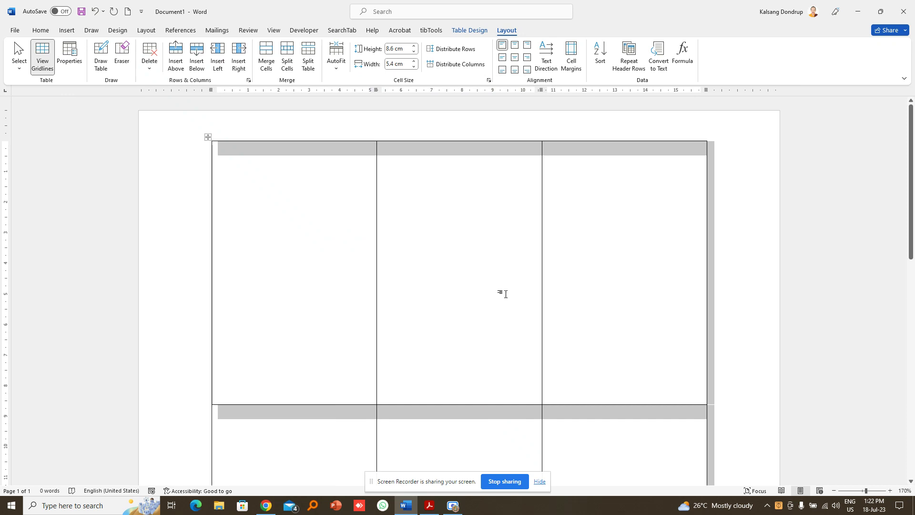
Fill the first cell with a long run of the letter d to test its width, and delete that text.
{"action": "left_click", "coordinate": [272, 163]}
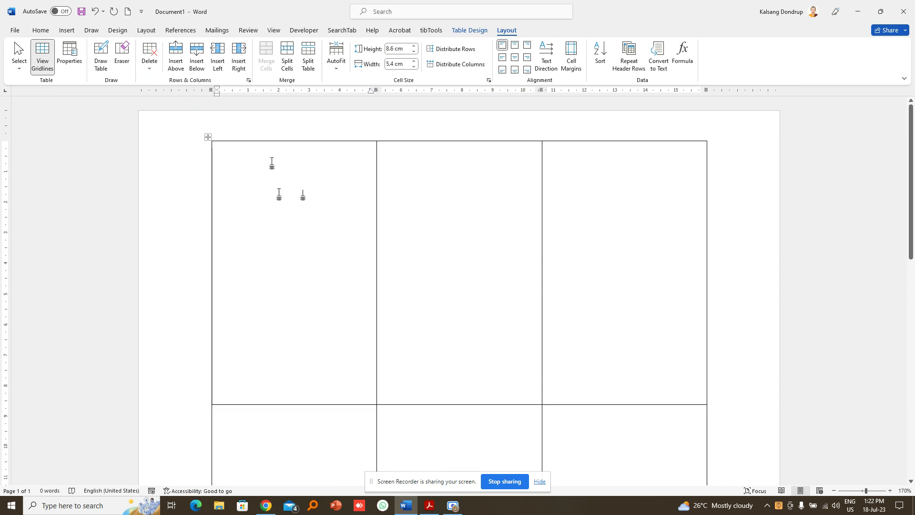
{"action": "left_click", "coordinate": [208, 137]}
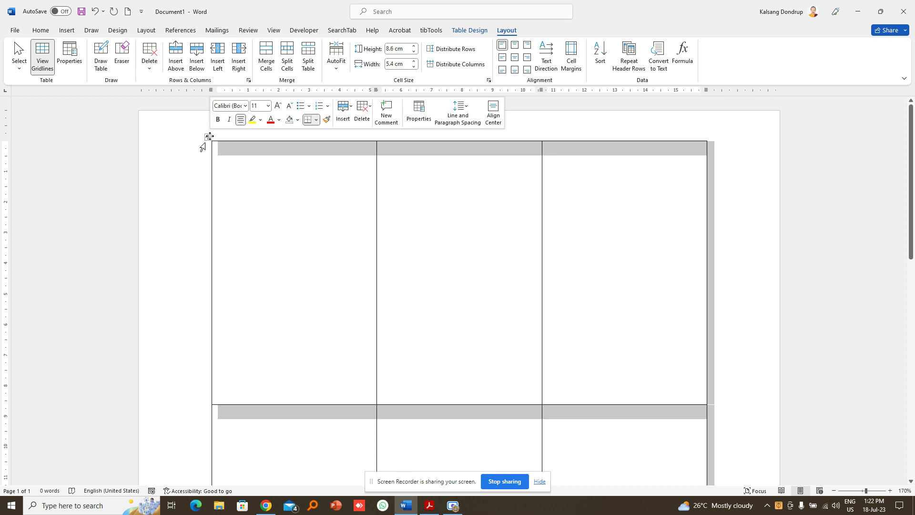
{"action": "left_click", "coordinate": [276, 158]}
{"action": "type", "text": "ddddddddddddddddddddddddddddddddd"}
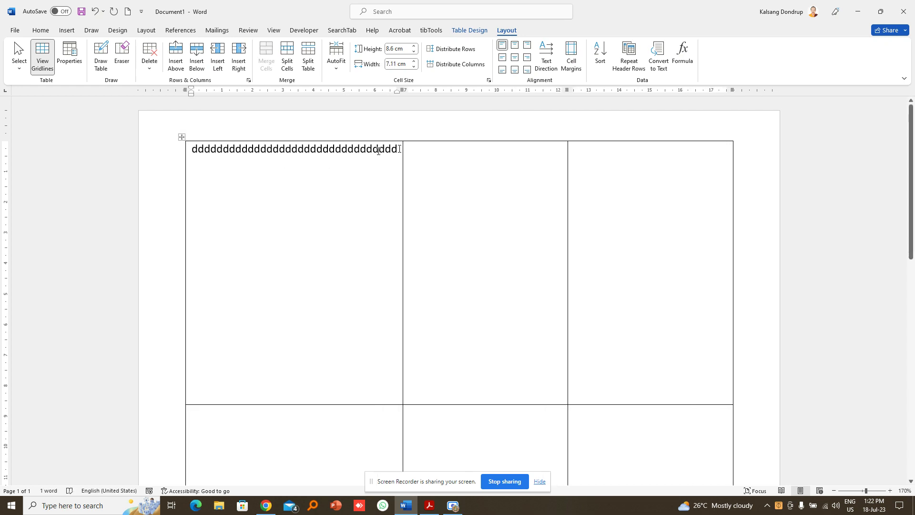
{"action": "left_click_drag", "start_coordinate": [400, 149], "coordinate": [188, 160]}
{"action": "key", "text": "BackSpace"}
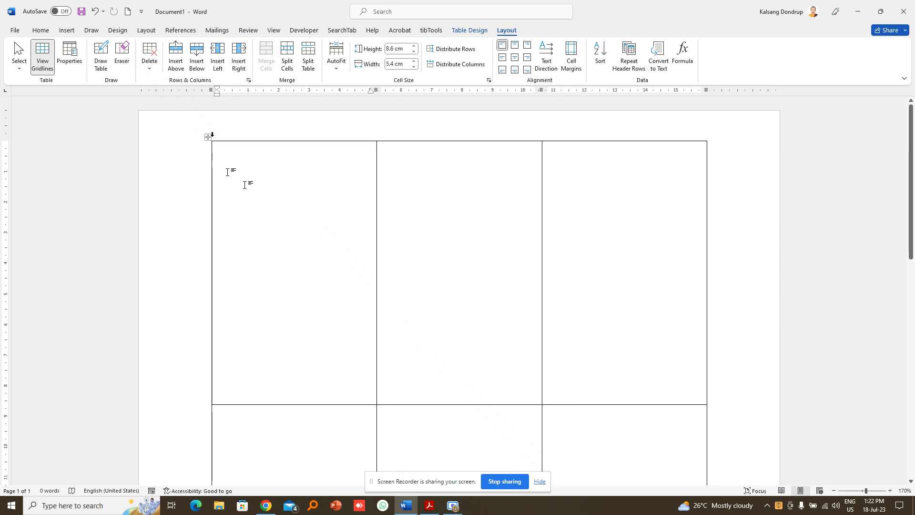
Turn off automatic resizing to fit contents in the options of the whole table.
{"action": "left_click", "coordinate": [208, 137]}
{"action": "left_click", "coordinate": [70, 67]}
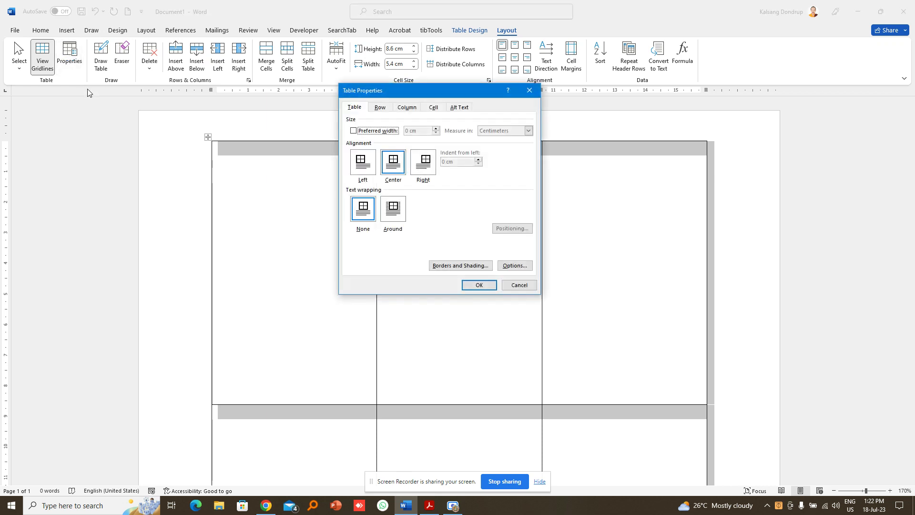
{"action": "left_click", "coordinate": [517, 267]}
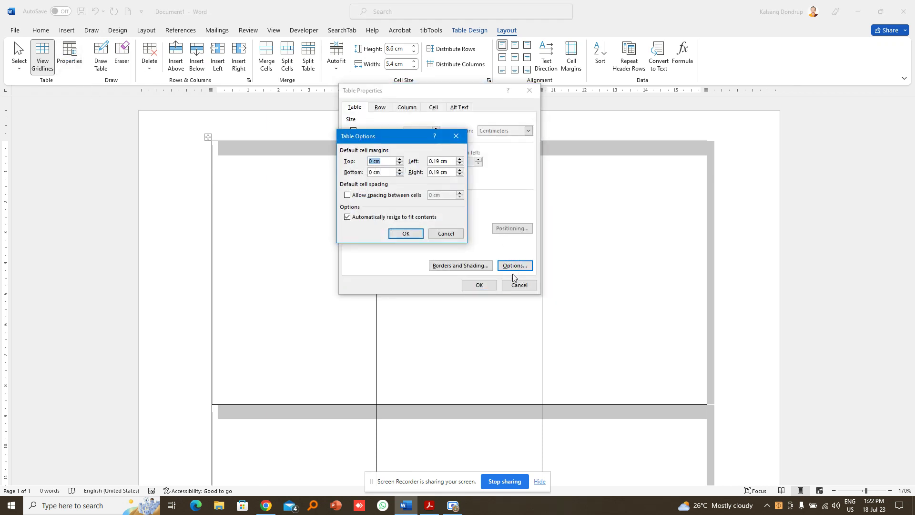
{"action": "left_click", "coordinate": [350, 217]}
{"action": "left_click", "coordinate": [407, 235]}
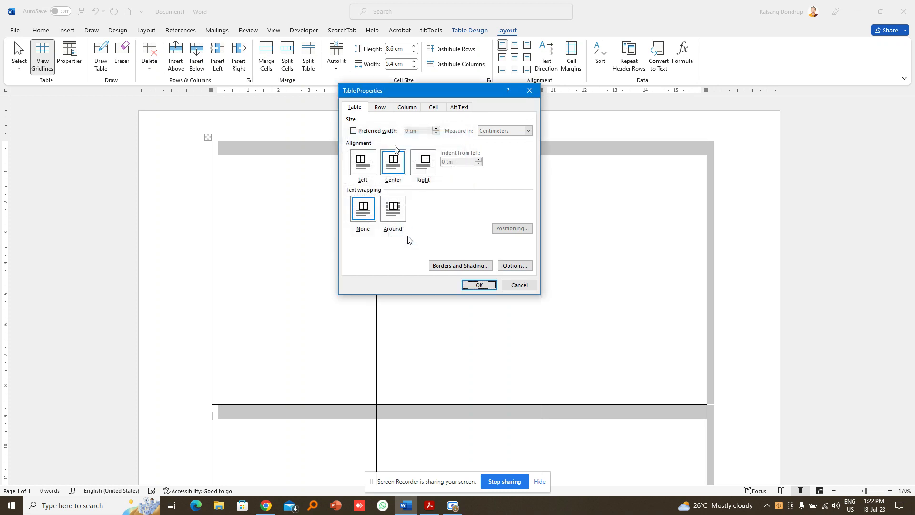
Set the row height rule of all three rows to Exactly and apply the table properties.
{"action": "left_click", "coordinate": [380, 107]}
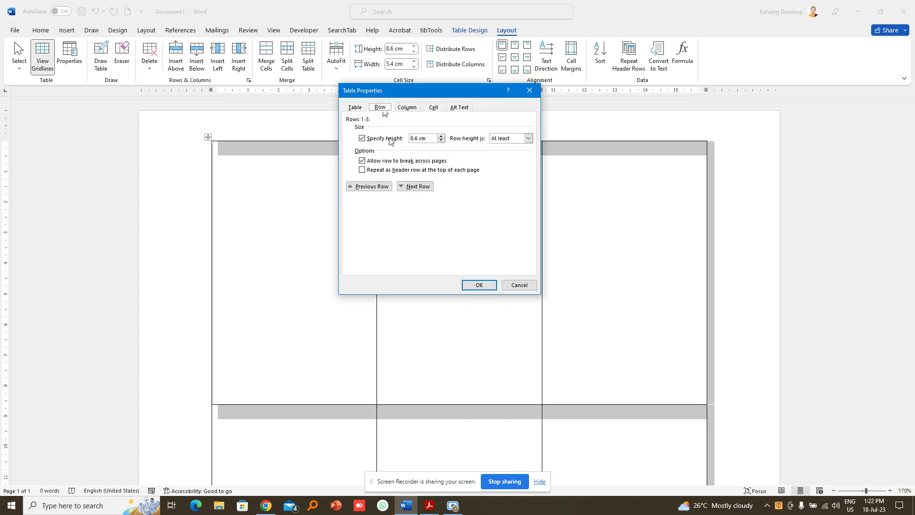
{"action": "left_click", "coordinate": [528, 138]}
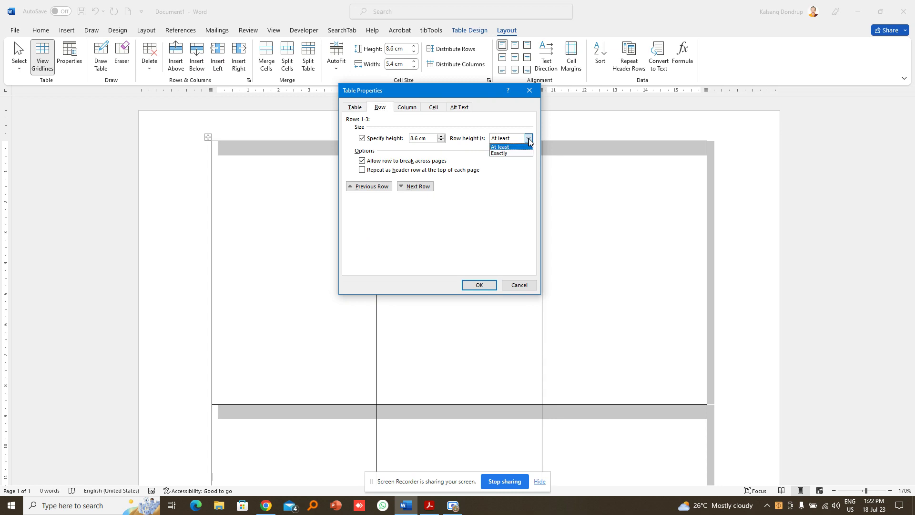
{"action": "left_click", "coordinate": [500, 153]}
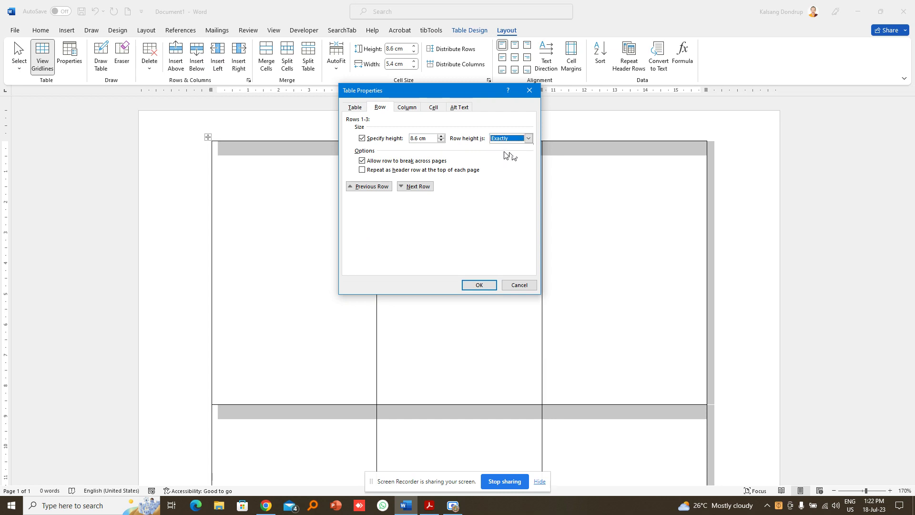
{"action": "left_click", "coordinate": [479, 285]}
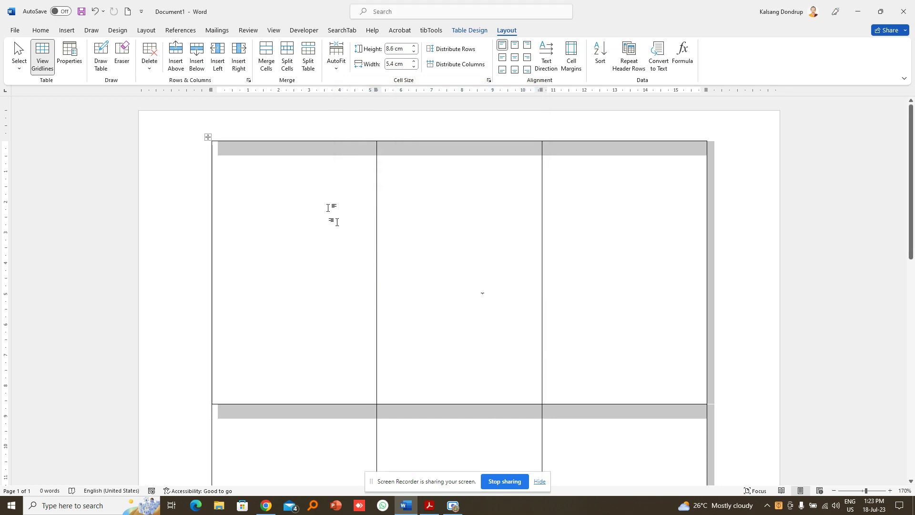
Draw a rectangle about 5.03 cm wide and 1.04 cm high across the top of the first table cell.
{"action": "left_click", "coordinate": [262, 158]}
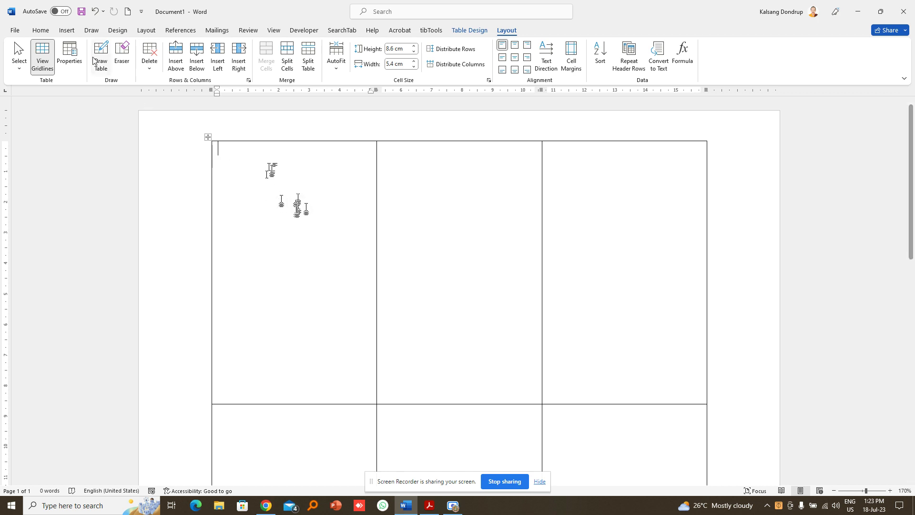
{"action": "left_click", "coordinate": [67, 31]}
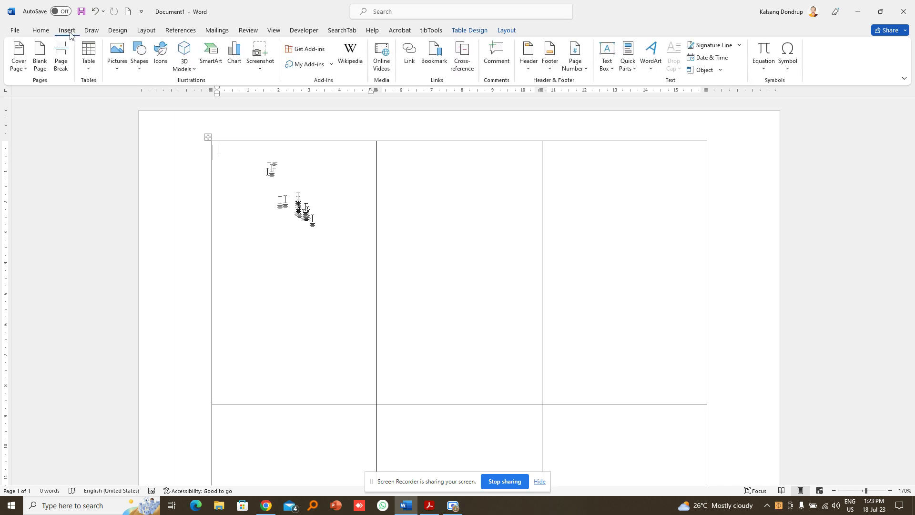
{"action": "left_click", "coordinate": [141, 67]}
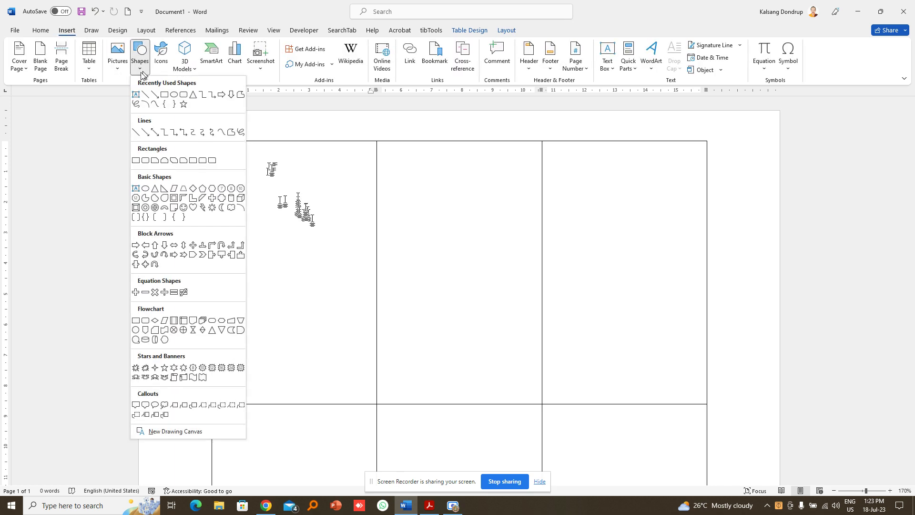
{"action": "left_click", "coordinate": [164, 95]}
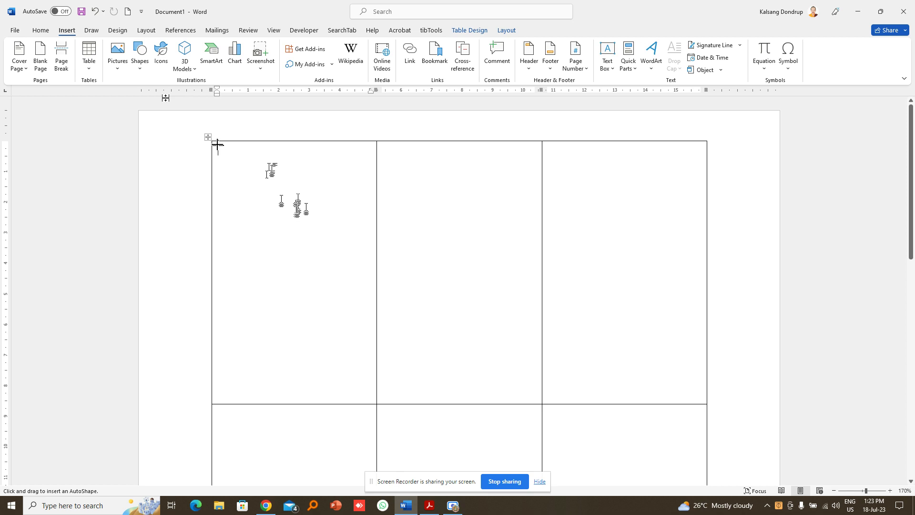
{"action": "left_click_drag", "start_coordinate": [217, 144], "coordinate": [372, 177]}
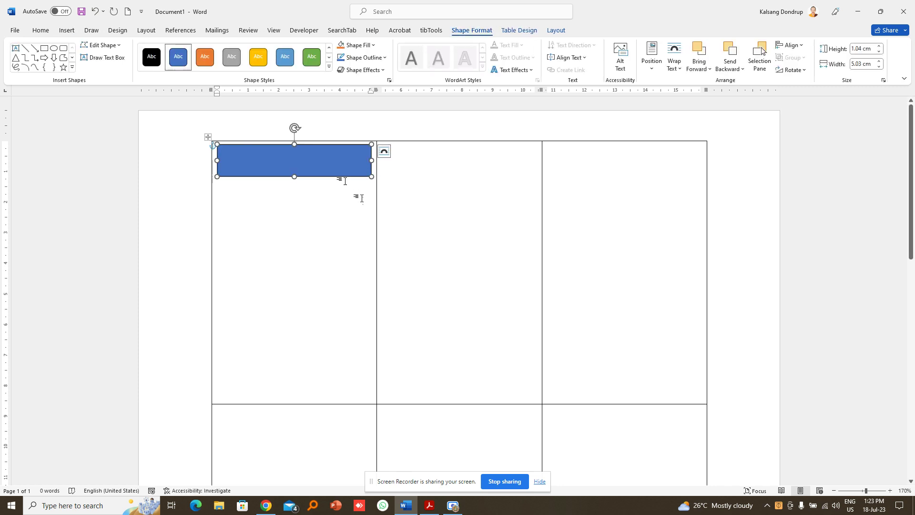
Fill the rectangle with the blue theme colour and remove its outline.
{"action": "left_click", "coordinate": [356, 44]}
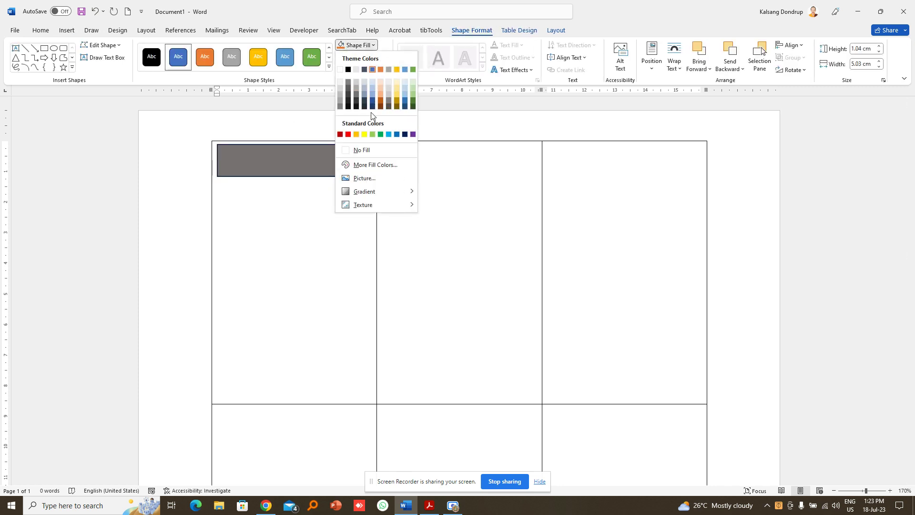
{"action": "left_click", "coordinate": [373, 70]}
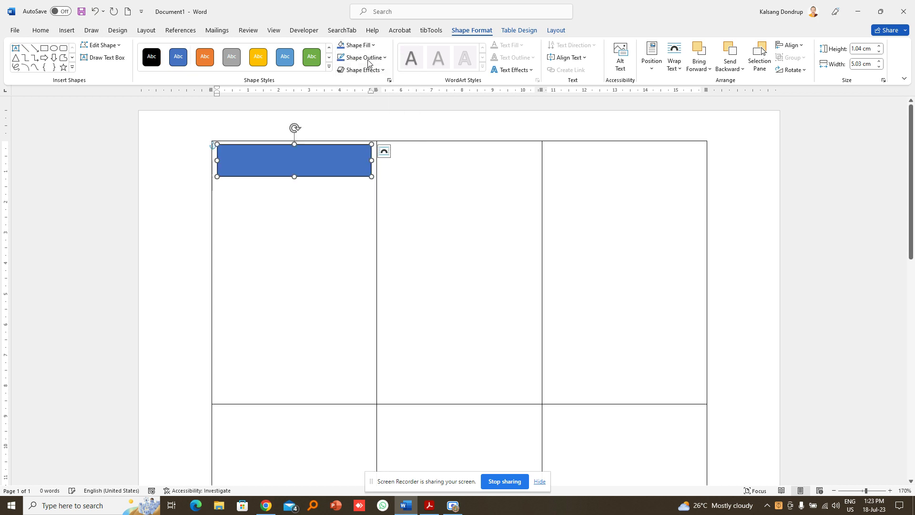
{"action": "left_click", "coordinate": [374, 58]}
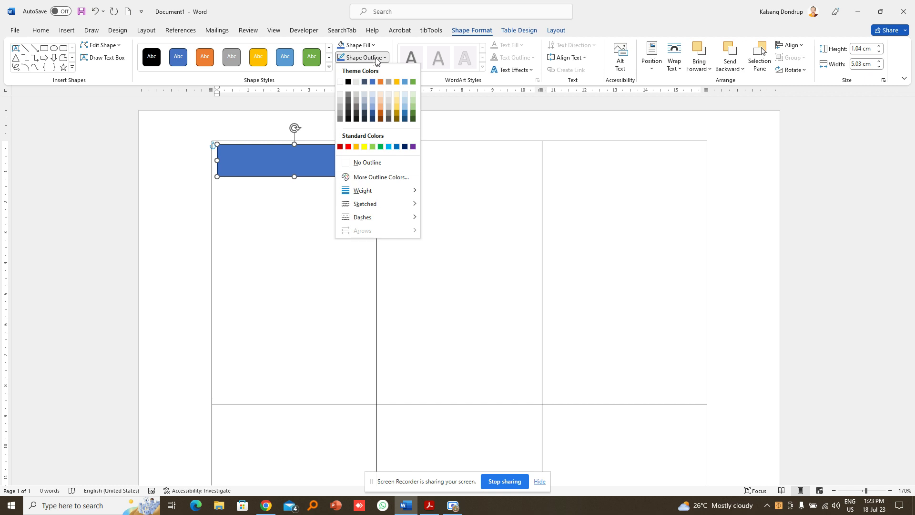
{"action": "left_click", "coordinate": [374, 165]}
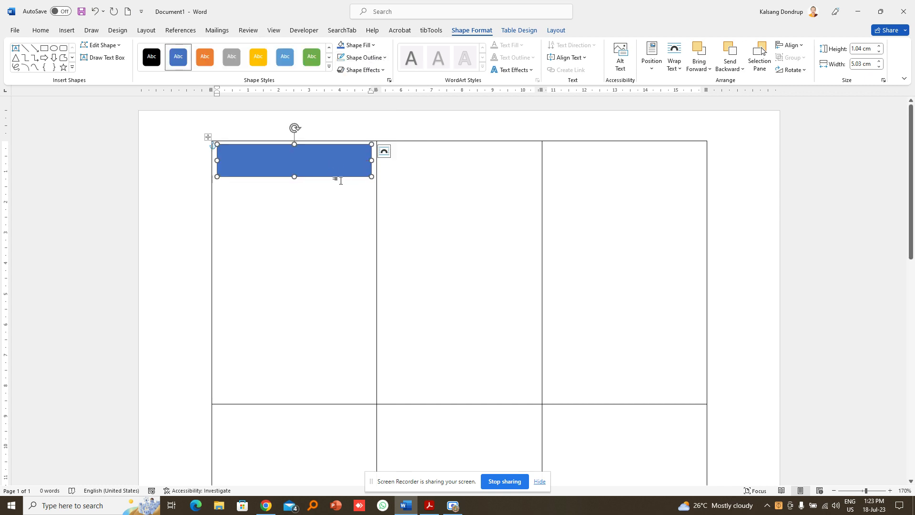
Open the recent committee document and copy its first two lines, the Tibetan title and "Editorial Committee of Palyul".
{"action": "left_click", "coordinate": [15, 29]}
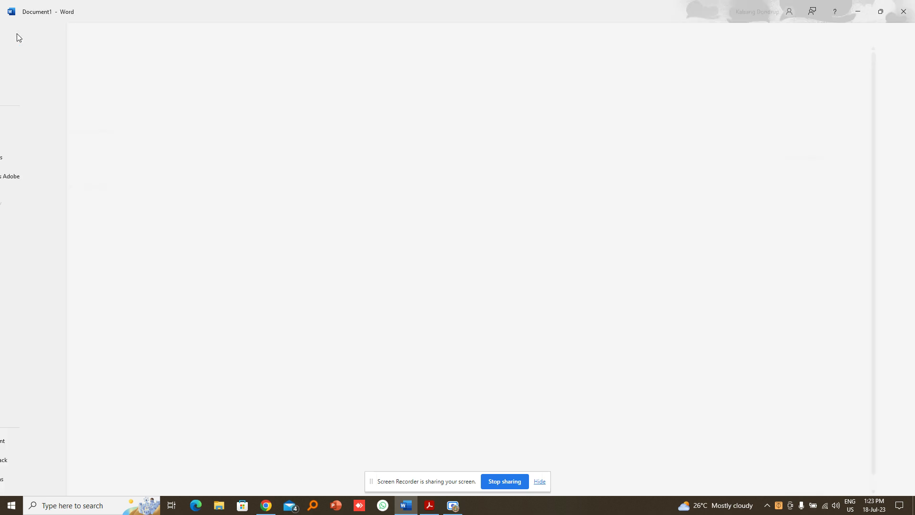
{"action": "left_click", "coordinate": [171, 260]}
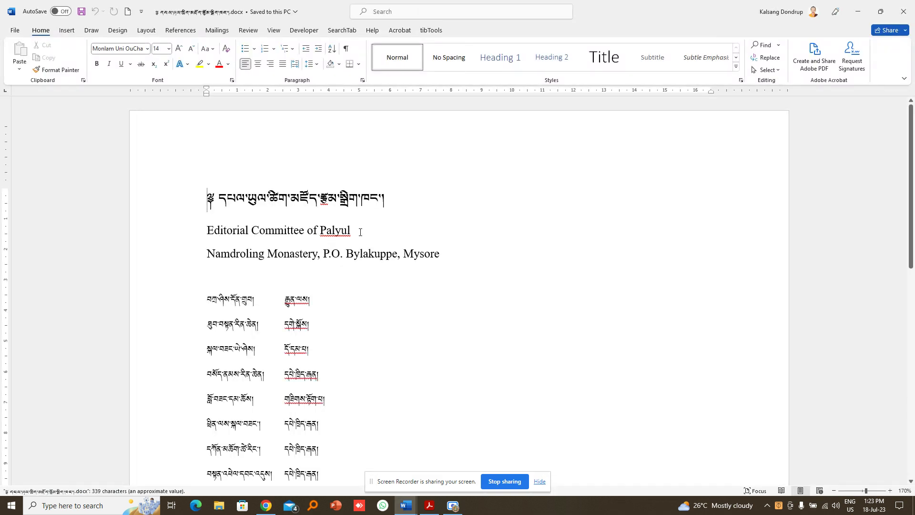
{"action": "left_click", "coordinate": [360, 233], "text": "shift"}
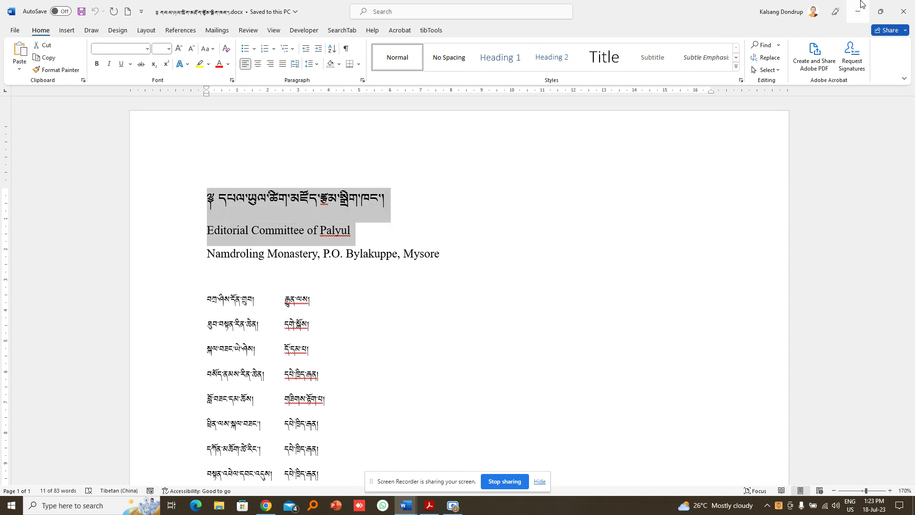
{"action": "left_click", "coordinate": [851, 20]}
Enable text in the blue rectangle and paste the copied Tibetan and English title lines into it.
{"action": "right_click", "coordinate": [310, 156]}
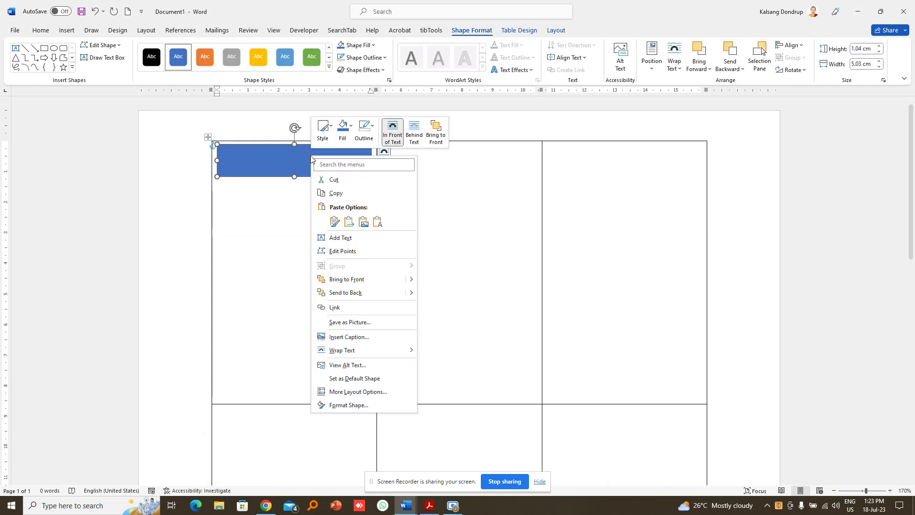
{"action": "left_click", "coordinate": [353, 238]}
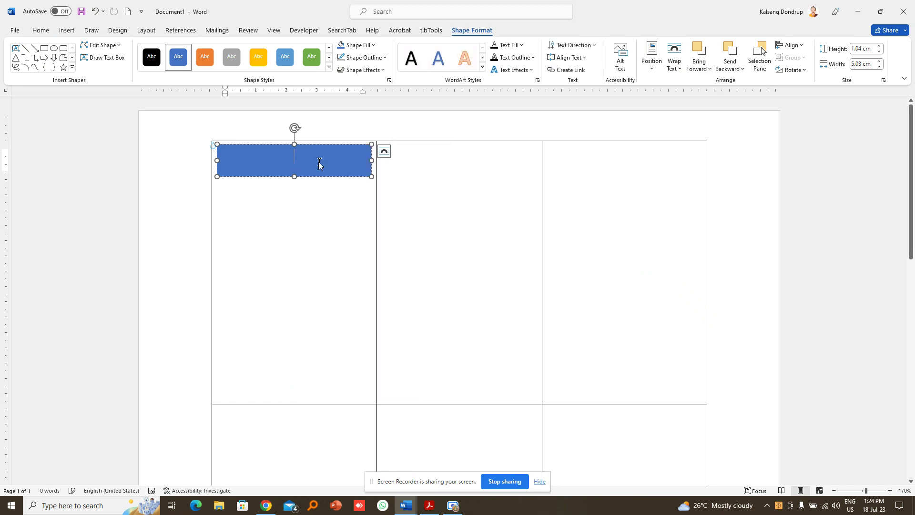
{"action": "type", "text": "༄ དཔལ་ཡུལ་ཚིག་མཛོད་རྩོམ་སྒྲིག་ཁང་།"}
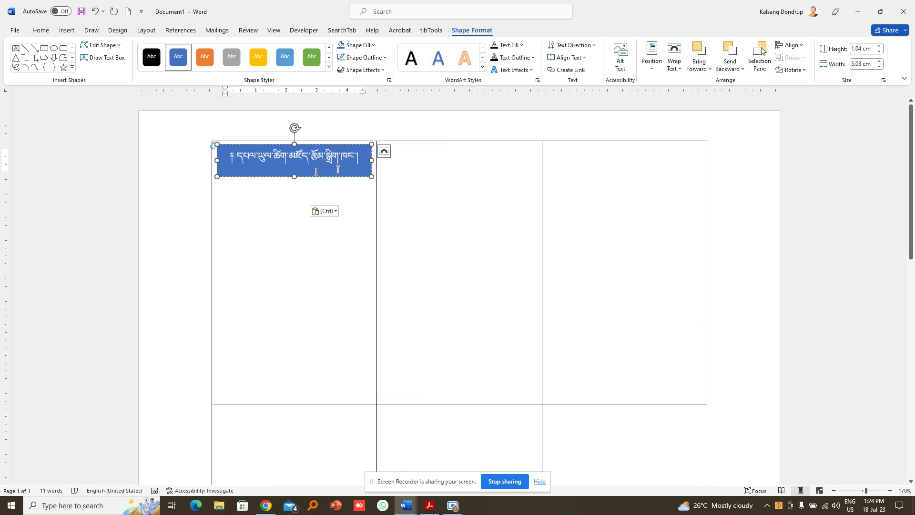
Set the left, right, top and bottom text box margins of the rectangle to 0 cm in its shape formatting.
{"action": "left_click", "coordinate": [318, 177]}
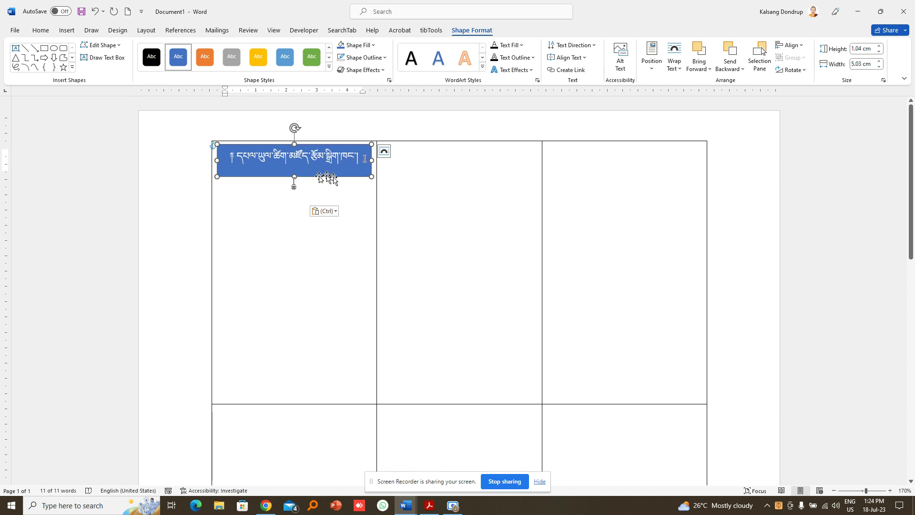
{"action": "right_click", "coordinate": [327, 175]}
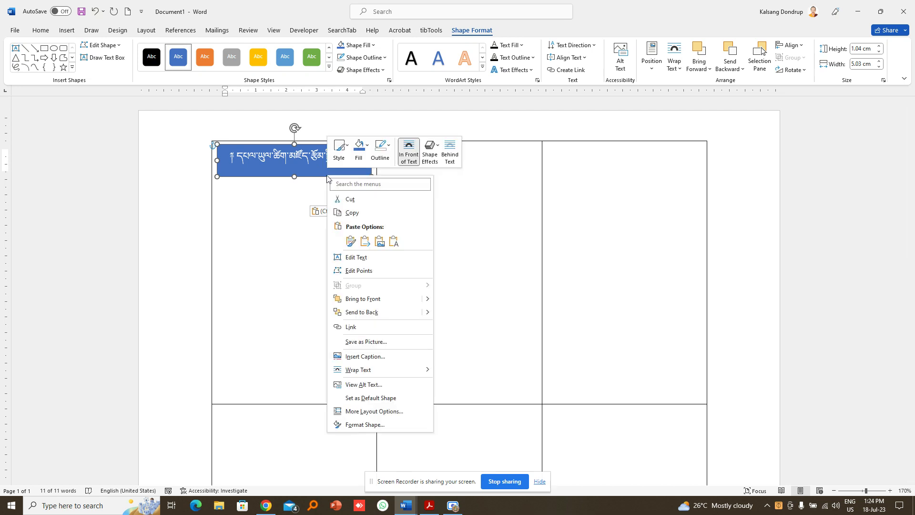
{"action": "left_click", "coordinate": [365, 425]}
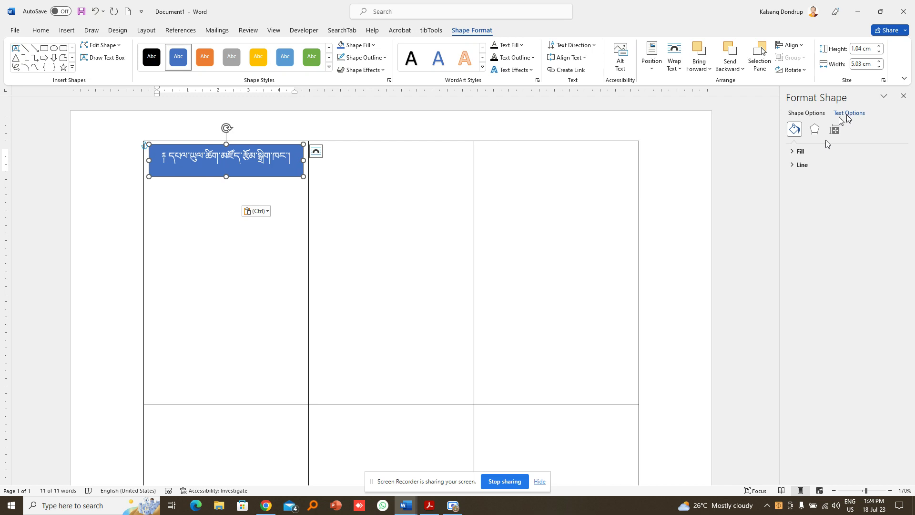
{"action": "left_click", "coordinate": [850, 113]}
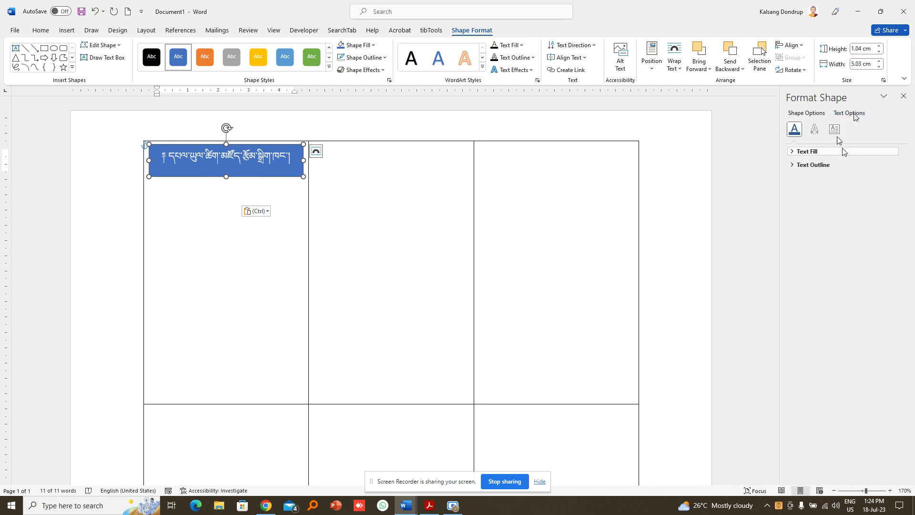
{"action": "left_click", "coordinate": [835, 131]}
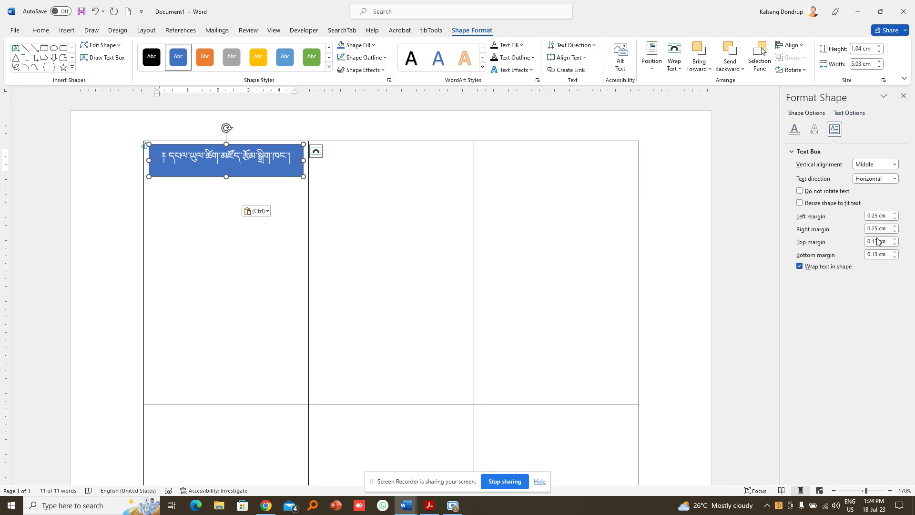
{"action": "left_click_drag", "start_coordinate": [877, 215], "coordinate": [862, 219]}
{"action": "type", "text": "0"}
{"action": "double_click", "coordinate": [877, 228]}
{"action": "type", "text": "0"}
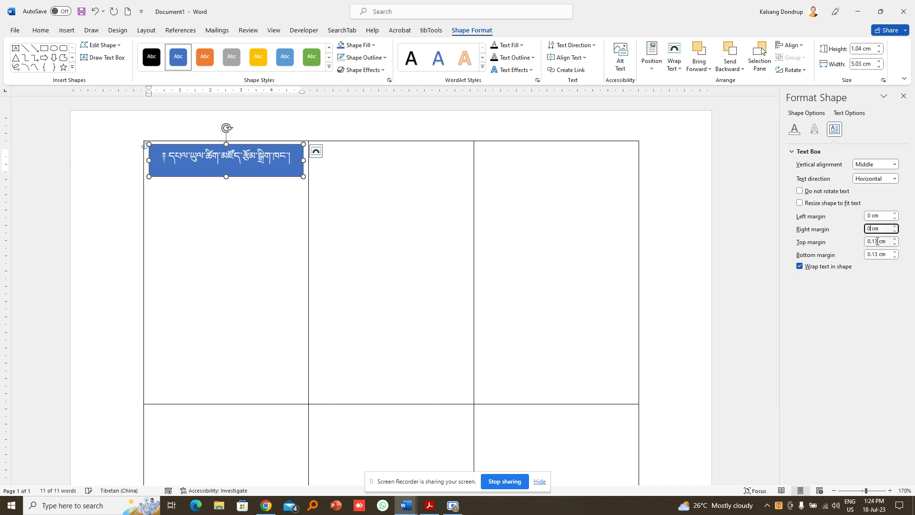
{"action": "double_click", "coordinate": [877, 241]}
{"action": "type", "text": "0"}
{"action": "double_click", "coordinate": [877, 254]}
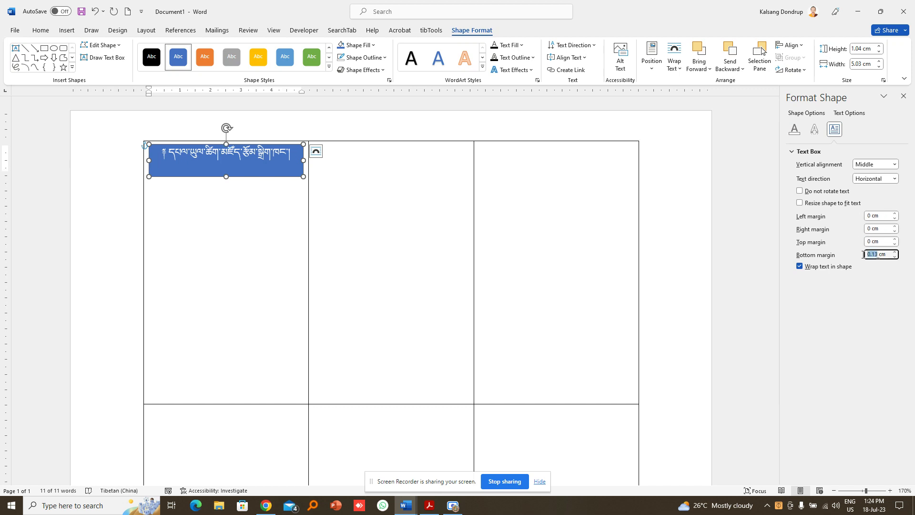
{"action": "type", "text": "0"}
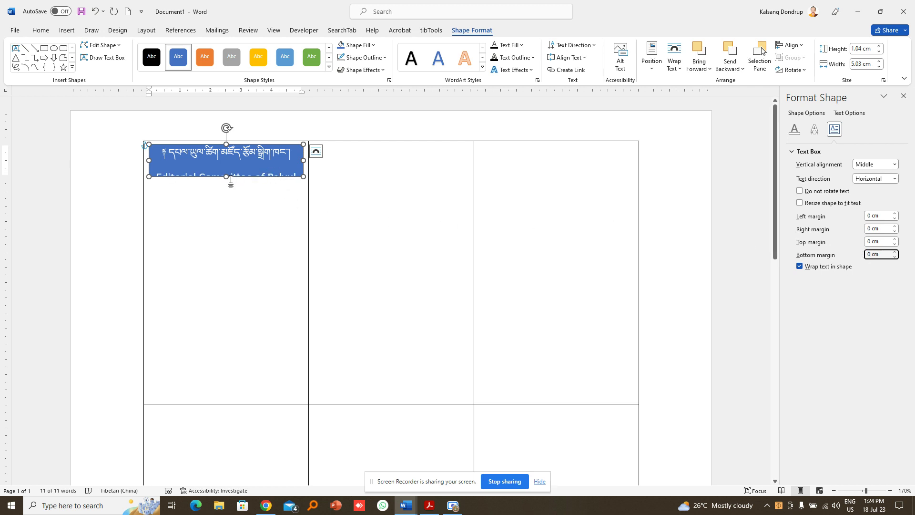
{"action": "left_click", "coordinate": [227, 177]}
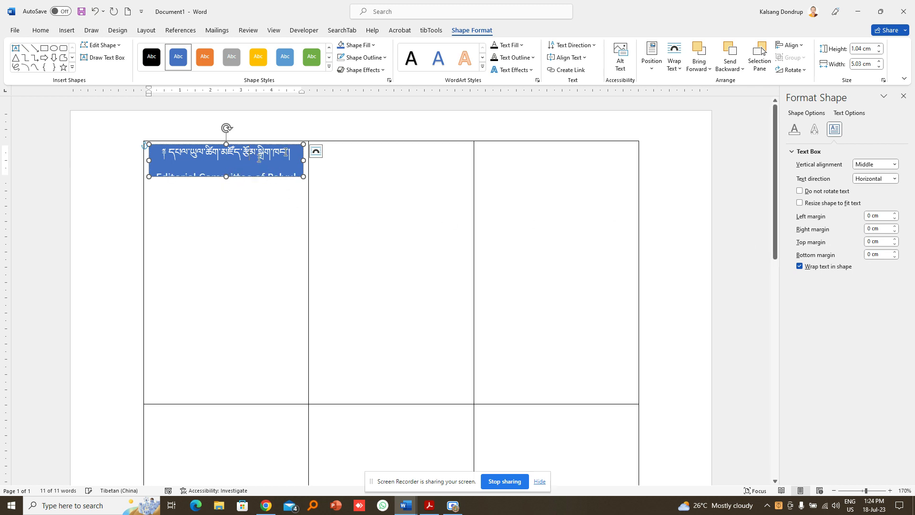
Format the Tibetan title line in the rectangle with the Monlam Uni OuChan5 font at 11 pt.
{"action": "left_click_drag", "start_coordinate": [299, 152], "coordinate": [159, 155]}
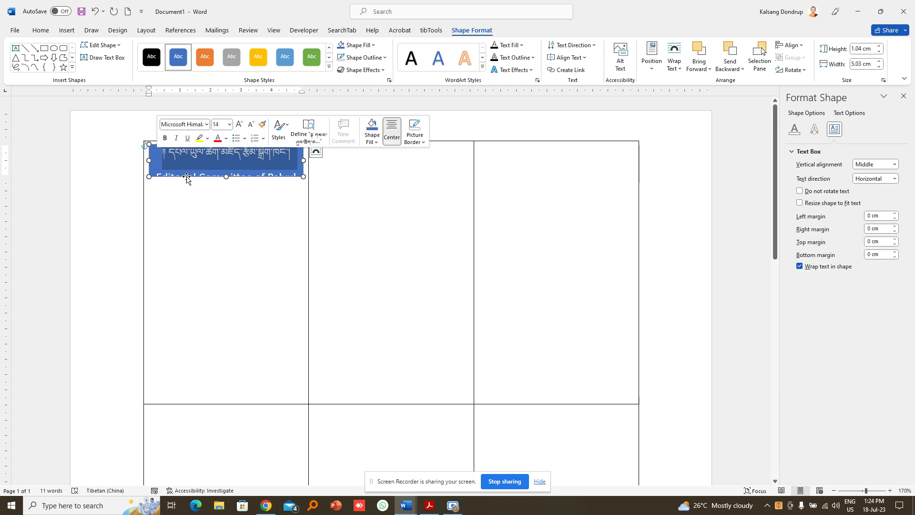
{"action": "left_click", "coordinate": [41, 30]}
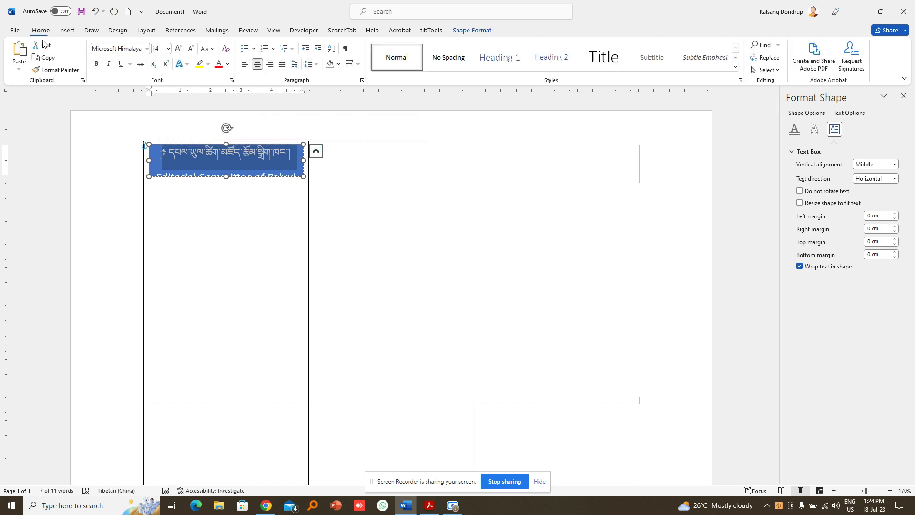
{"action": "left_click", "coordinate": [147, 49]}
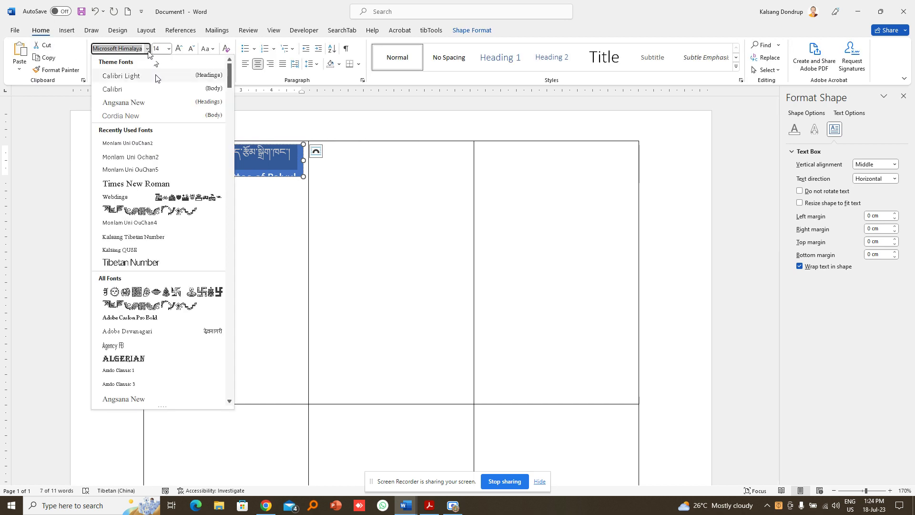
{"action": "left_click", "coordinate": [159, 167]}
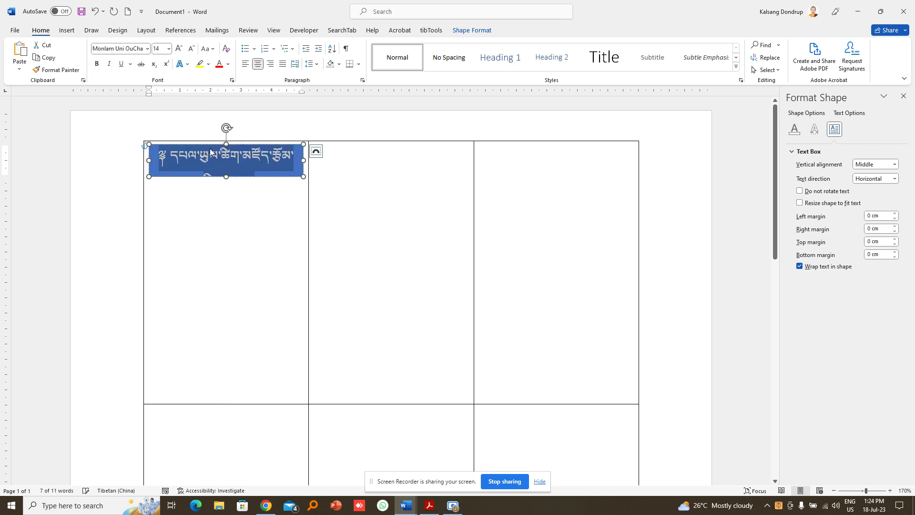
{"action": "left_click", "coordinate": [191, 49]}
{"action": "left_click", "coordinate": [191, 49]}
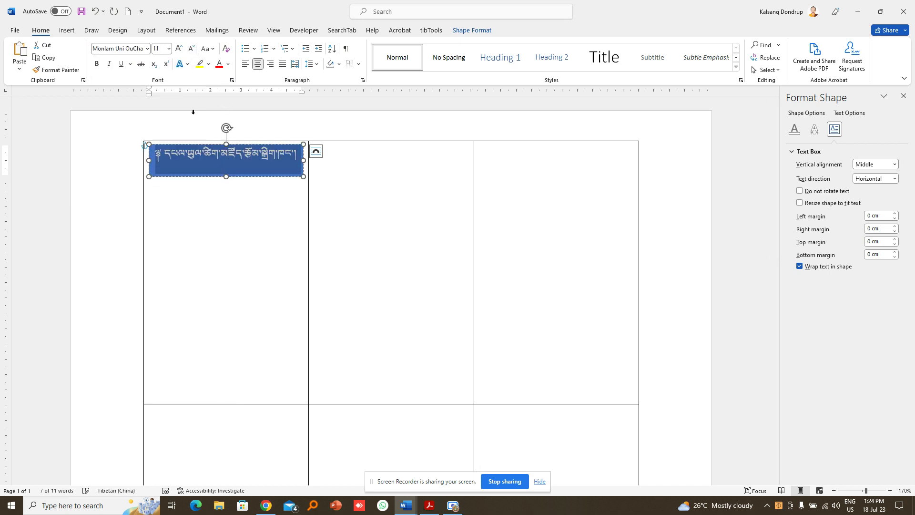
Extend the rectangle downward to fit both lines and set "Editorial Committee of Palyul" in Times New Roman.
{"action": "left_click", "coordinate": [222, 171]}
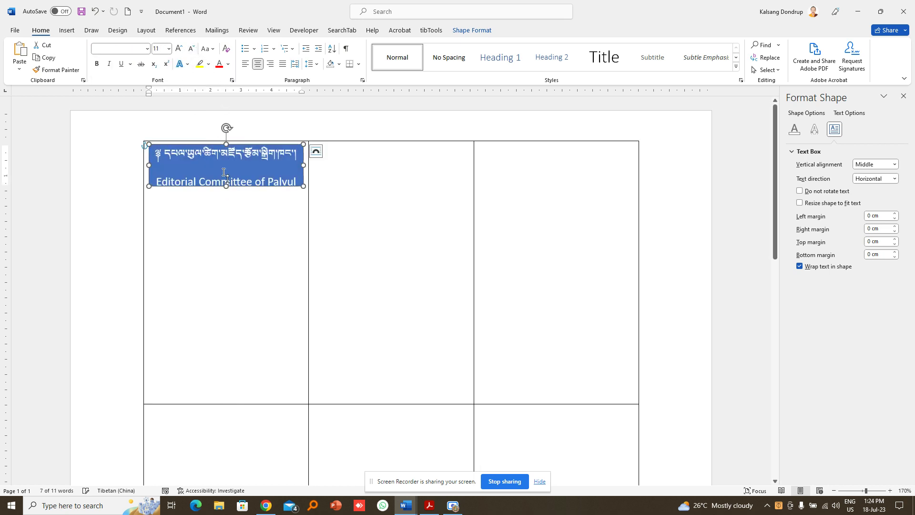
{"action": "left_click_drag", "start_coordinate": [157, 180], "coordinate": [300, 182]}
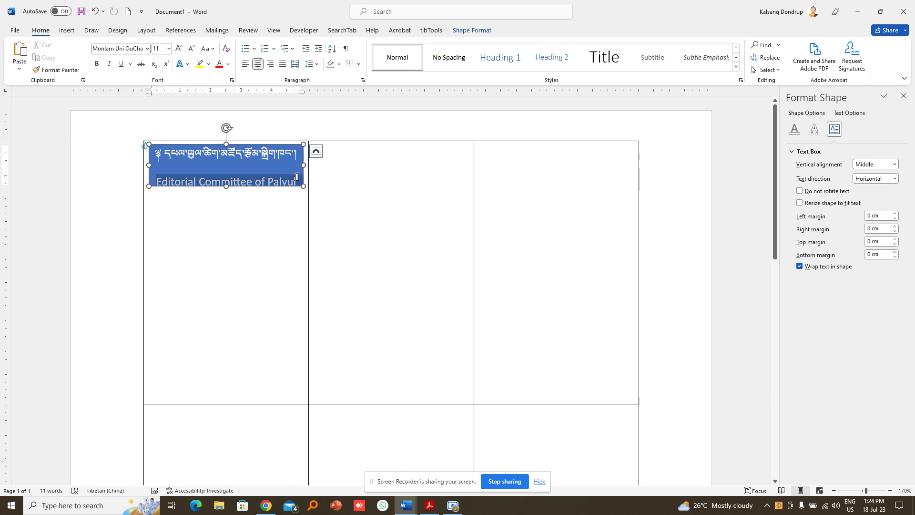
{"action": "left_click", "coordinate": [148, 49]}
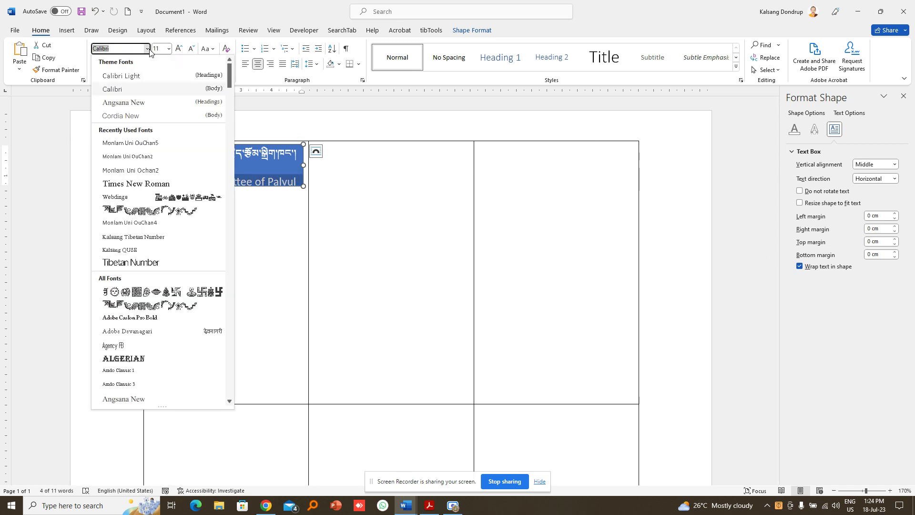
{"action": "left_click", "coordinate": [135, 183]}
{"action": "left_click", "coordinate": [192, 172]}
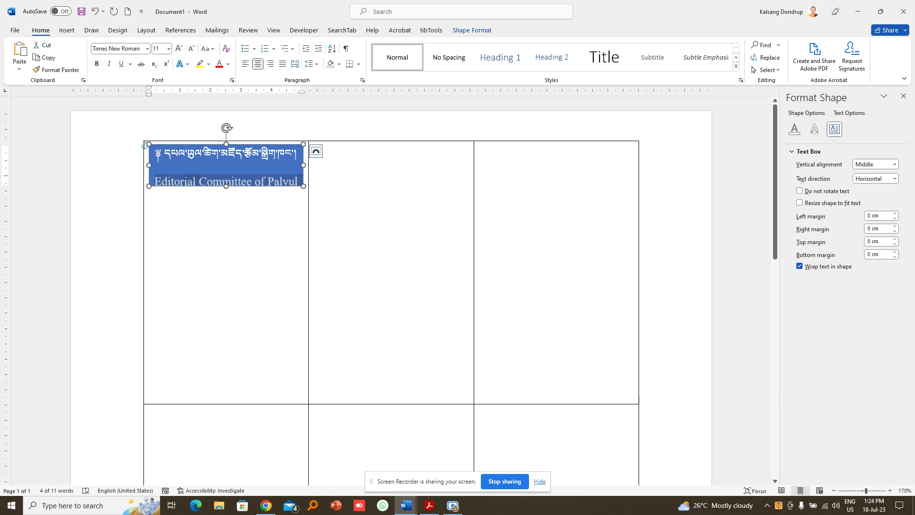
Tighten the line spacing of all the text in the rectangle.
{"action": "key", "text": "ctrl+a"}
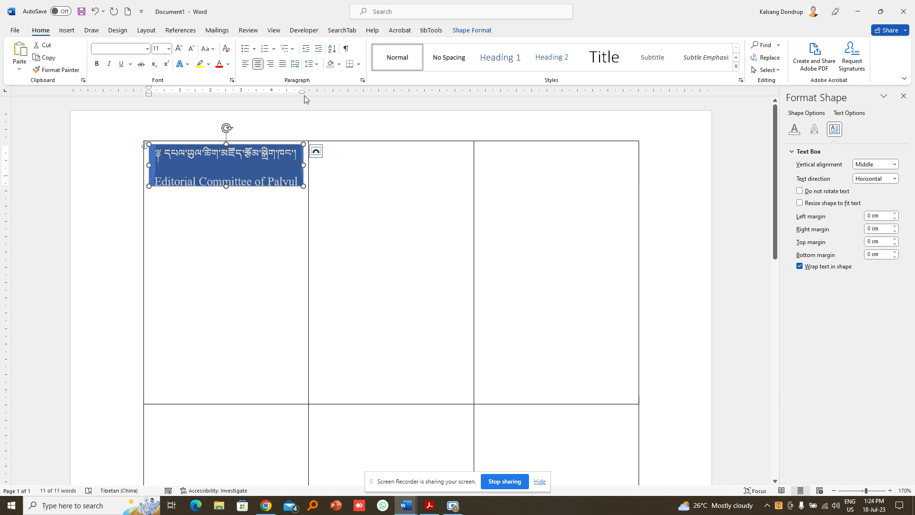
{"action": "left_click", "coordinate": [311, 64]}
{"action": "left_click", "coordinate": [329, 76]}
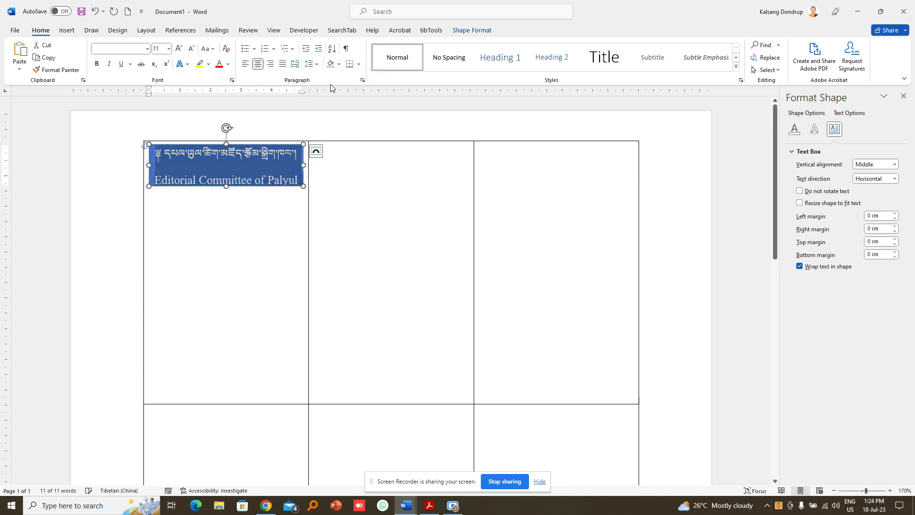
Reduce the paragraph spacing after the two title lines and shorten the blue banner from below to fit them.
{"action": "left_click", "coordinate": [363, 81]}
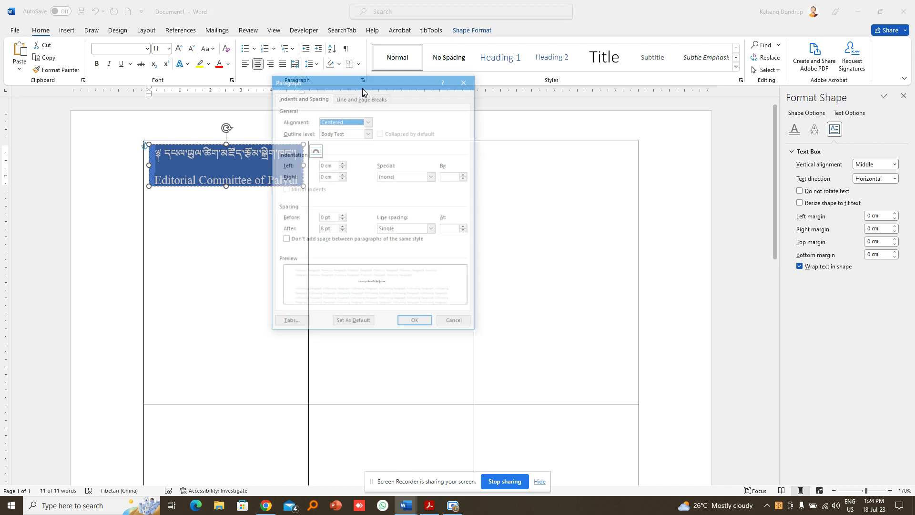
{"action": "left_click", "coordinate": [322, 229]}
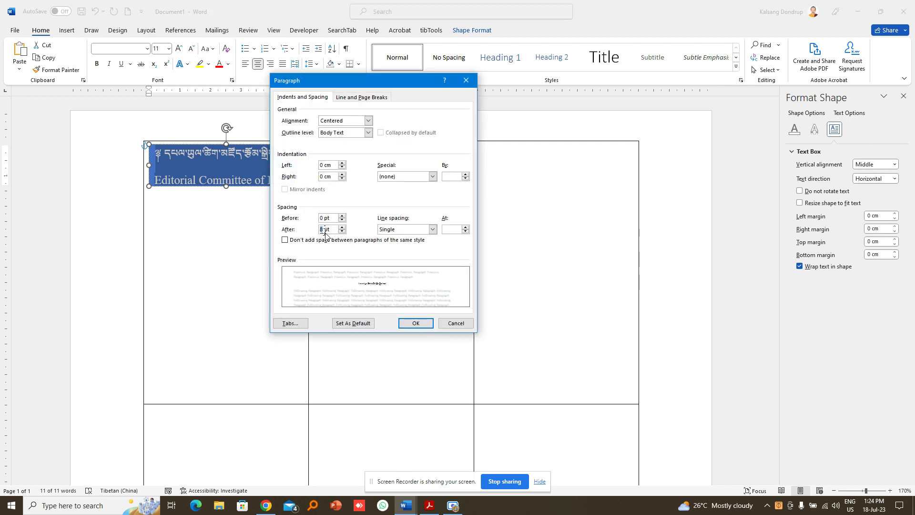
{"action": "left_click", "coordinate": [415, 323]}
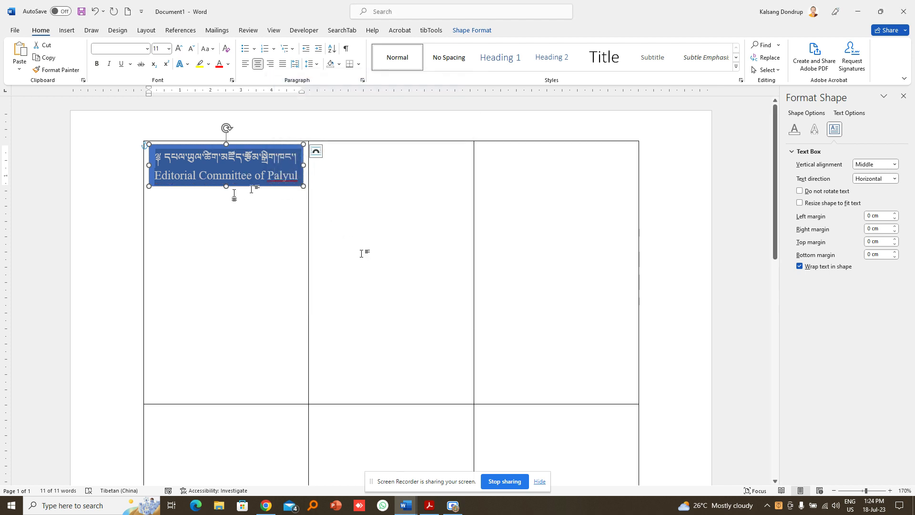
{"action": "left_click_drag", "start_coordinate": [226, 186], "coordinate": [227, 182]}
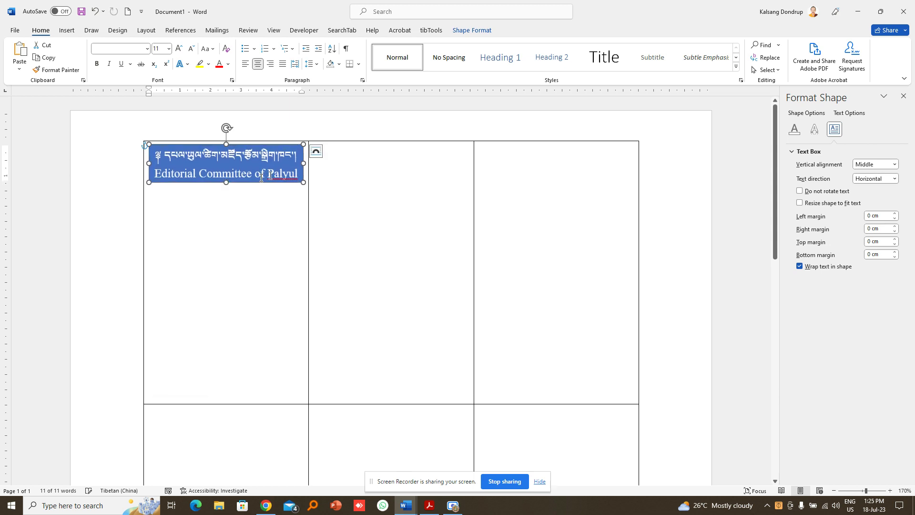
Set "Editorial Committee of Palyul" to 10 pt and shrink the banner's height to fit closely around the text.
{"action": "left_click_drag", "start_coordinate": [298, 172], "coordinate": [153, 173]}
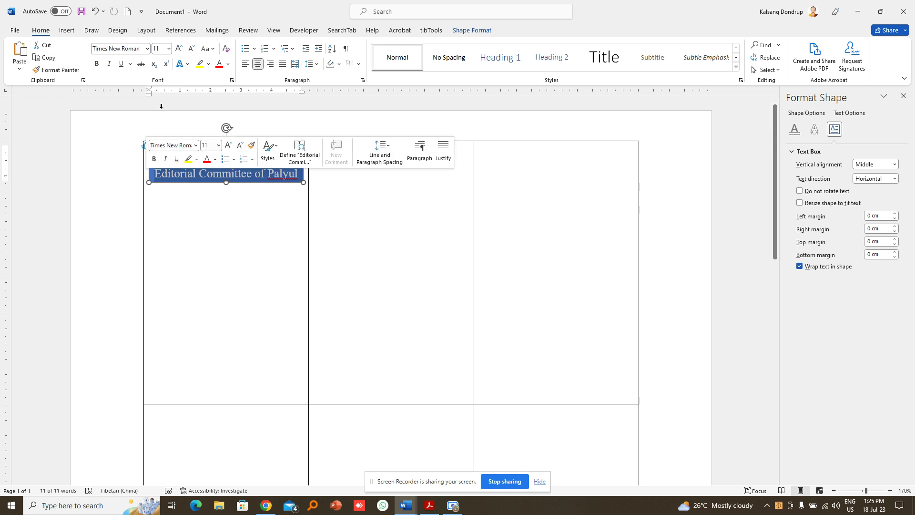
{"action": "left_click", "coordinate": [190, 51]}
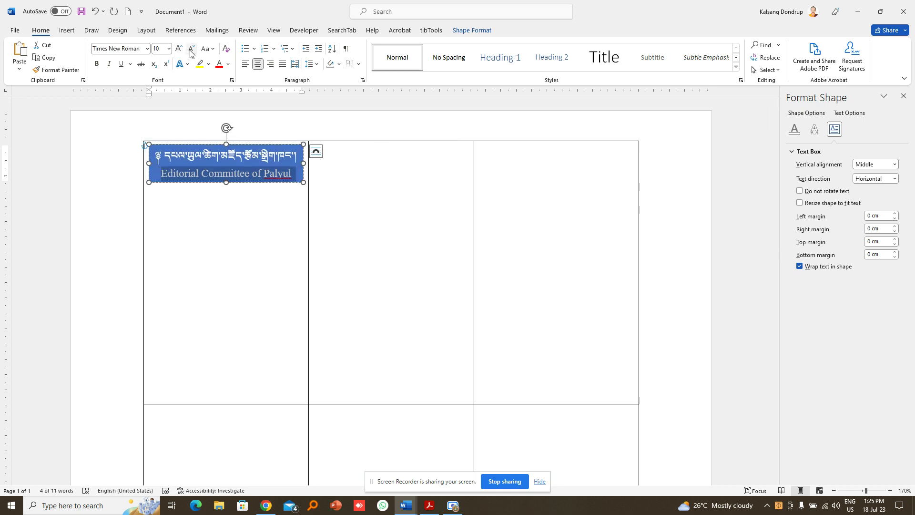
{"action": "left_click", "coordinate": [191, 51]}
{"action": "left_click", "coordinate": [179, 49]}
{"action": "left_click", "coordinate": [226, 175]}
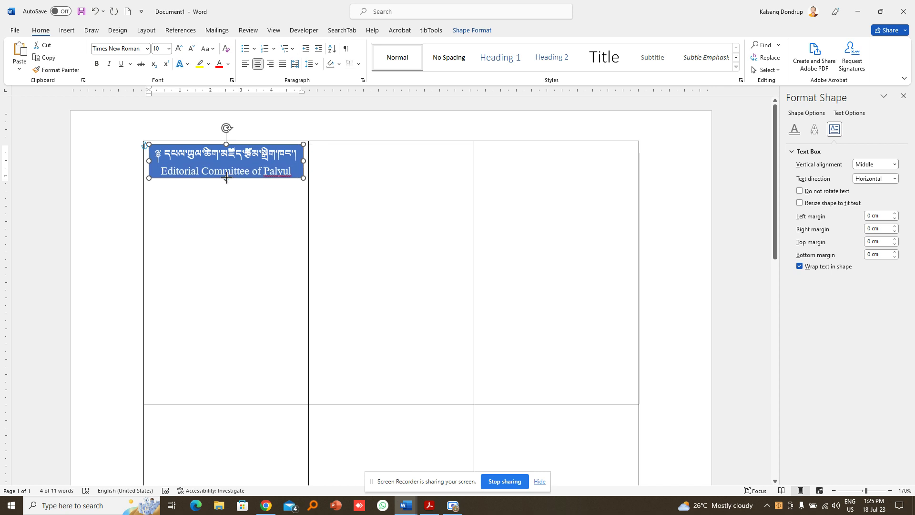
{"action": "left_click", "coordinate": [226, 178]}
{"action": "left_click", "coordinate": [251, 170]}
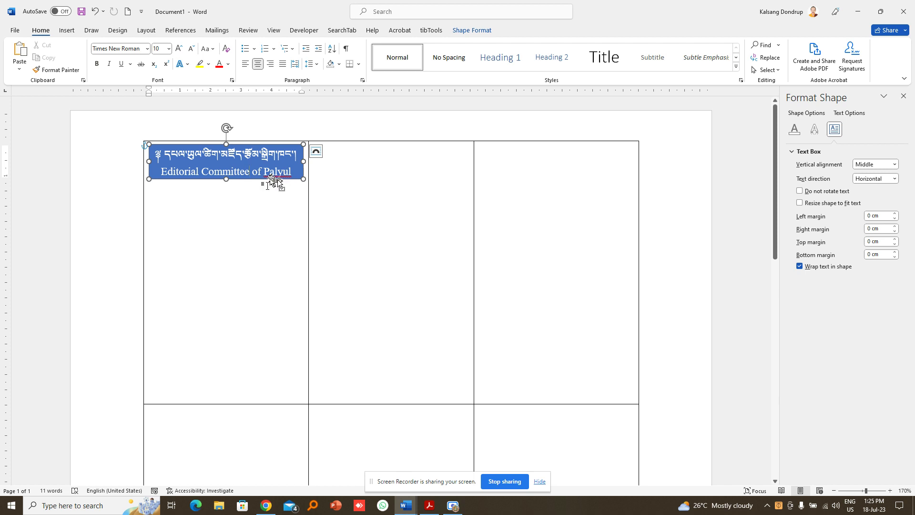
Duplicate the banner at the bottom of the first card and replace its text with the monastery address line copied from the other Word document.
{"action": "left_click_drag", "start_coordinate": [276, 183], "coordinate": [275, 394]}
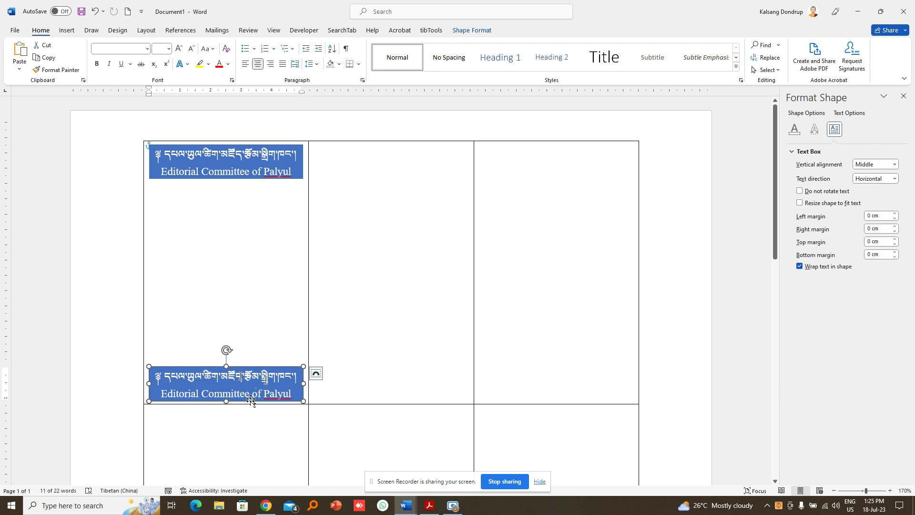
{"action": "mouse_move", "coordinate": [407, 511]}
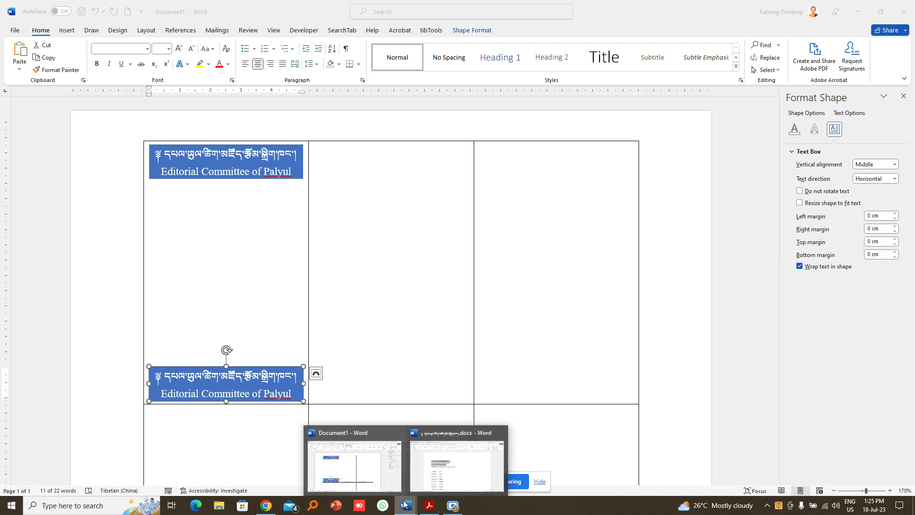
{"action": "left_click", "coordinate": [443, 463]}
{"action": "left_click_drag", "start_coordinate": [437, 256], "coordinate": [216, 258]}
{"action": "key", "text": "ctrl+c"}
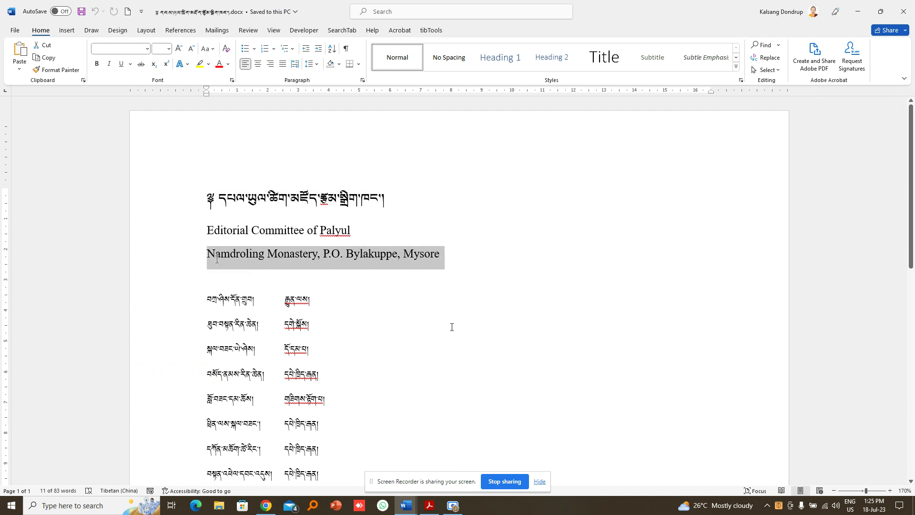
{"action": "left_click", "coordinate": [858, 16]}
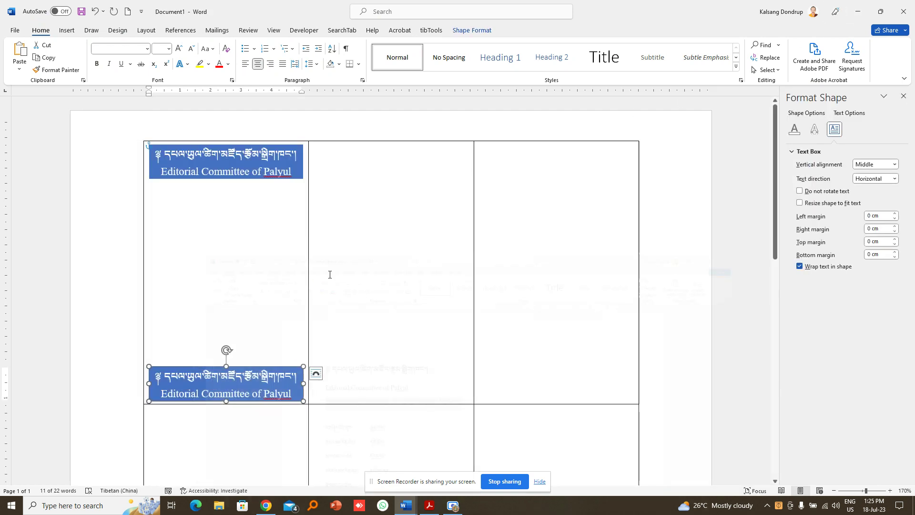
{"action": "left_click_drag", "start_coordinate": [300, 398], "coordinate": [178, 379]}
{"action": "key", "text": "ctrl+v"}
Format the bottom banner's address line in Times New Roman at 7 pt and lower the banner's top edge to fit one line.
{"action": "key", "text": "ctrl+a"}
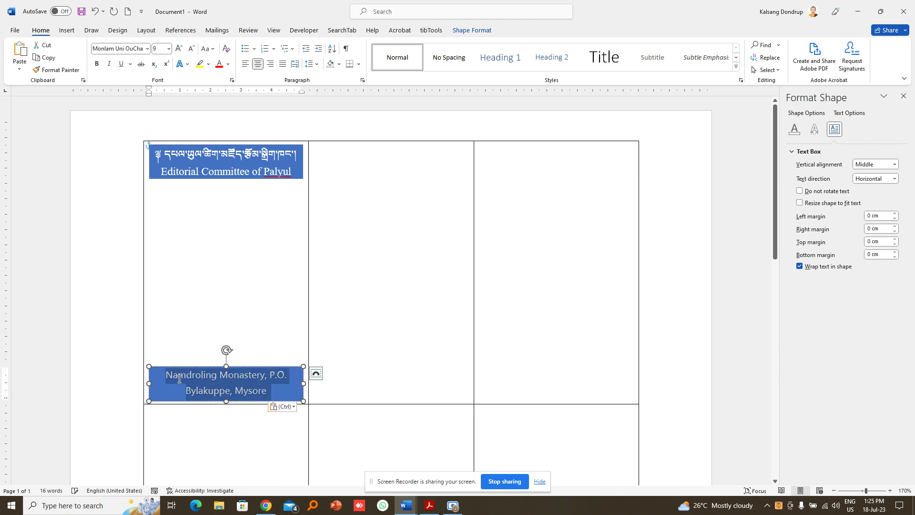
{"action": "left_click", "coordinate": [147, 48]}
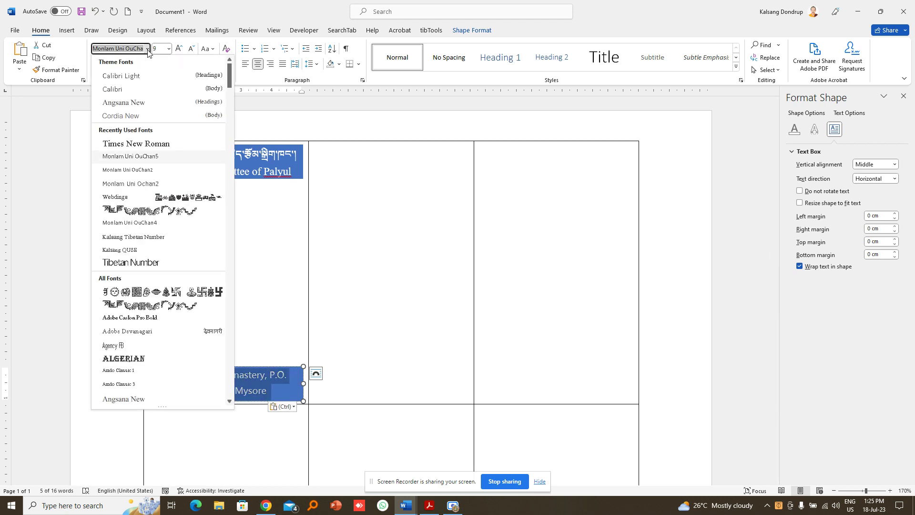
{"action": "left_click", "coordinate": [143, 144]}
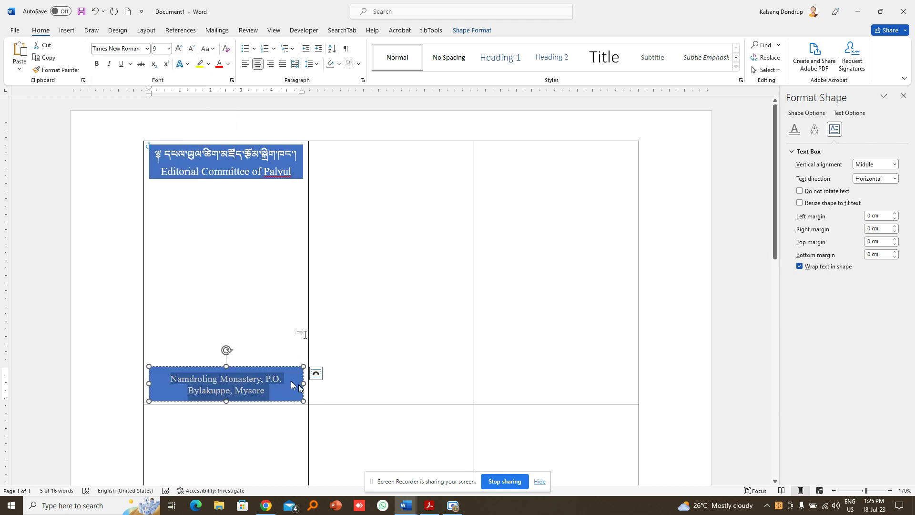
{"action": "left_click", "coordinate": [163, 50]}
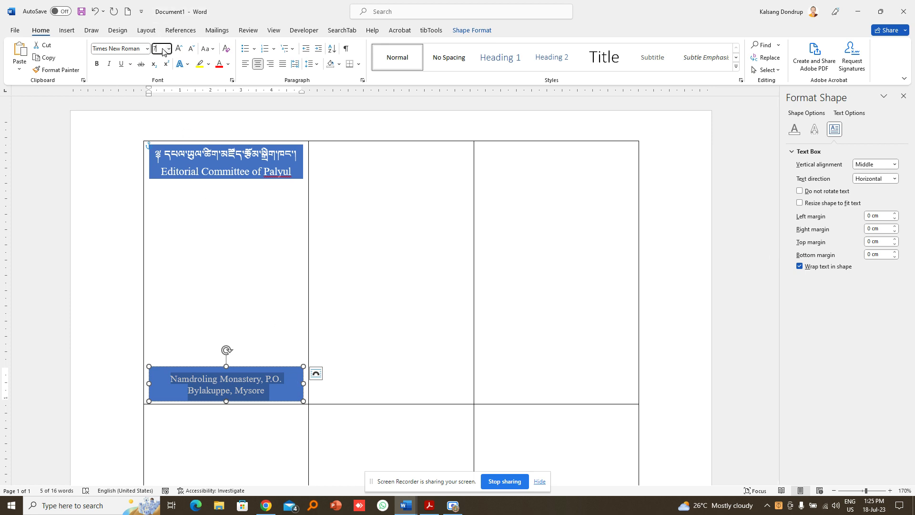
{"action": "type", "text": "7"}
{"action": "key", "text": "Return"}
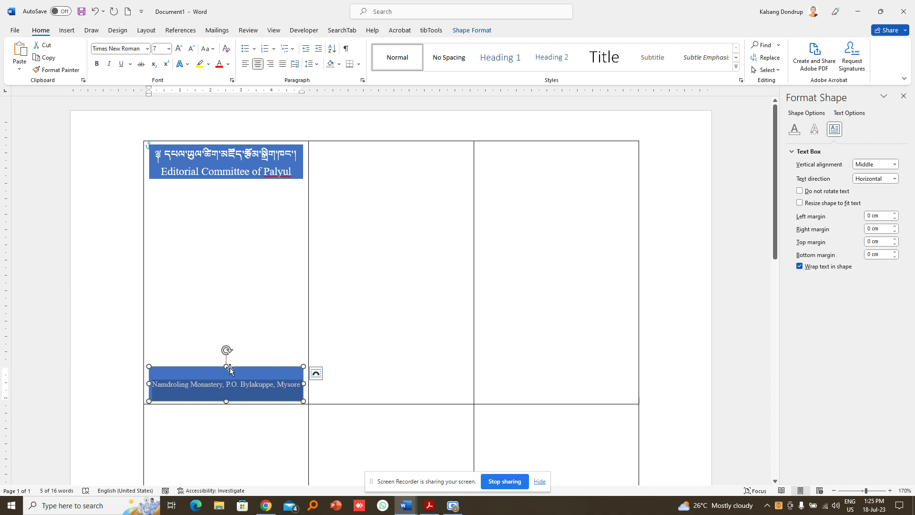
{"action": "left_click_drag", "start_coordinate": [230, 369], "coordinate": [231, 388]}
Duplicate the title banner directly above the address banner, delete its text and stretch it upward to about 6.3 cm high.
{"action": "left_click", "coordinate": [252, 157]}
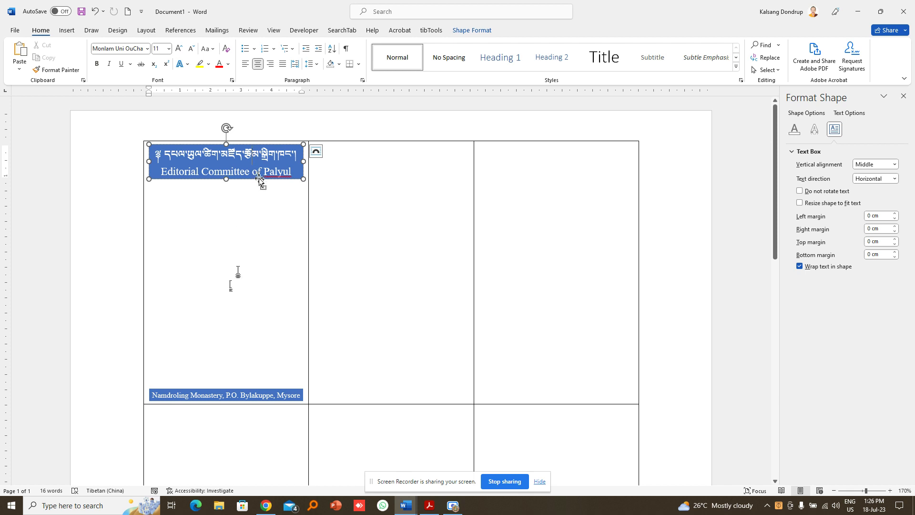
{"action": "left_click_drag", "start_coordinate": [259, 178], "coordinate": [160, 366]}
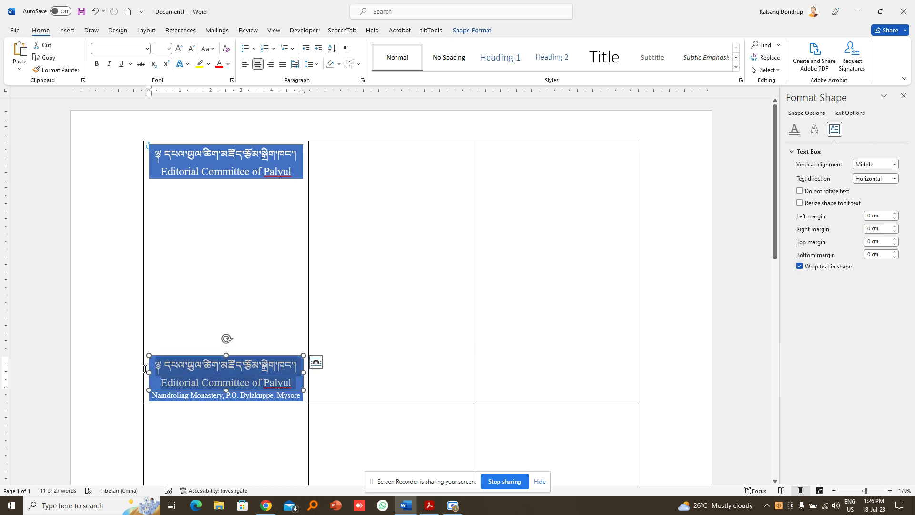
{"action": "key", "text": "Delete"}
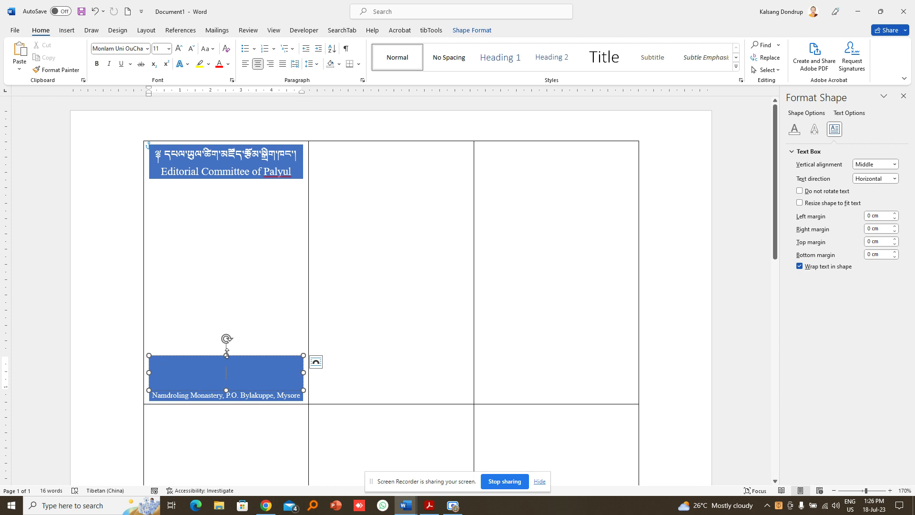
{"action": "left_click_drag", "start_coordinate": [227, 356], "coordinate": [237, 196]}
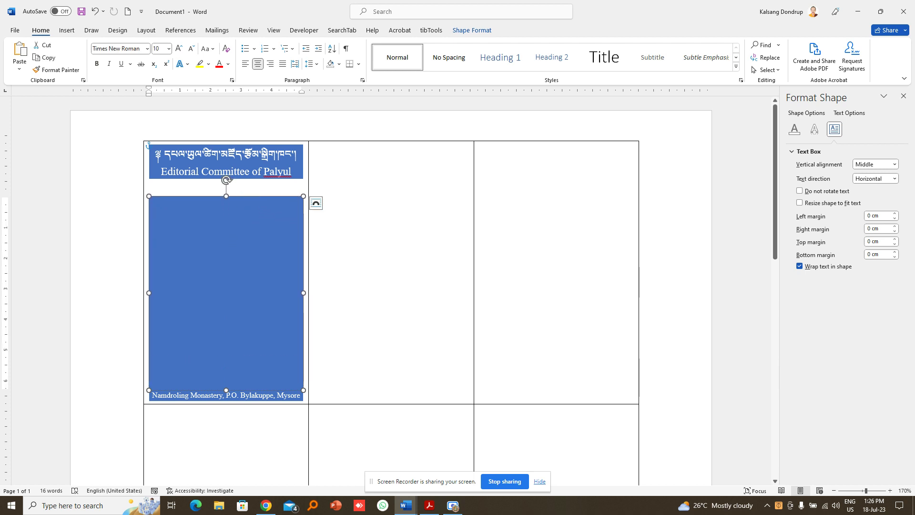
Fill the tall middle rectangle with a lighter shade of the theme blue.
{"action": "left_click", "coordinate": [472, 32]}
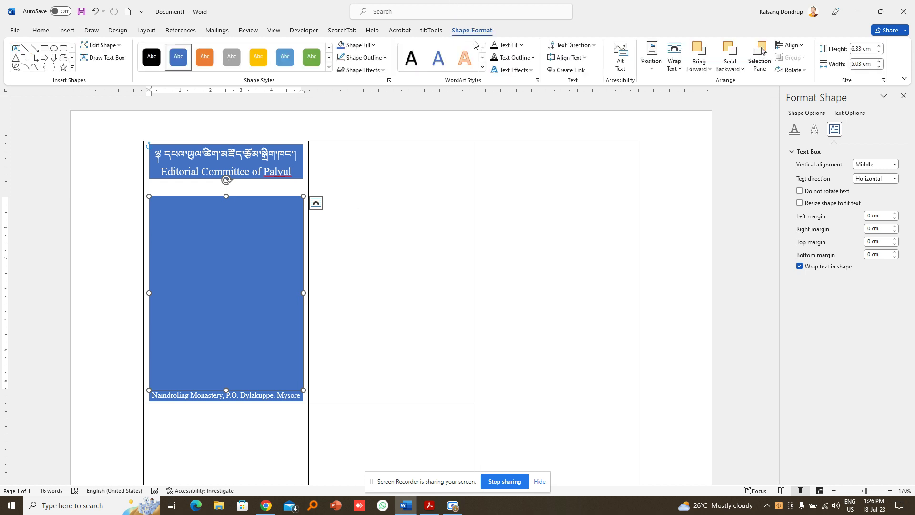
{"action": "left_click", "coordinate": [373, 46]}
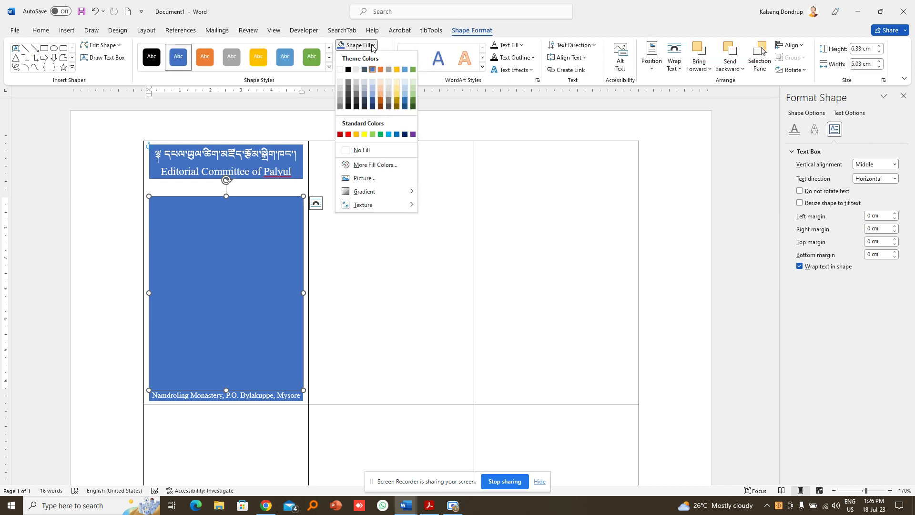
{"action": "left_click", "coordinate": [373, 93]}
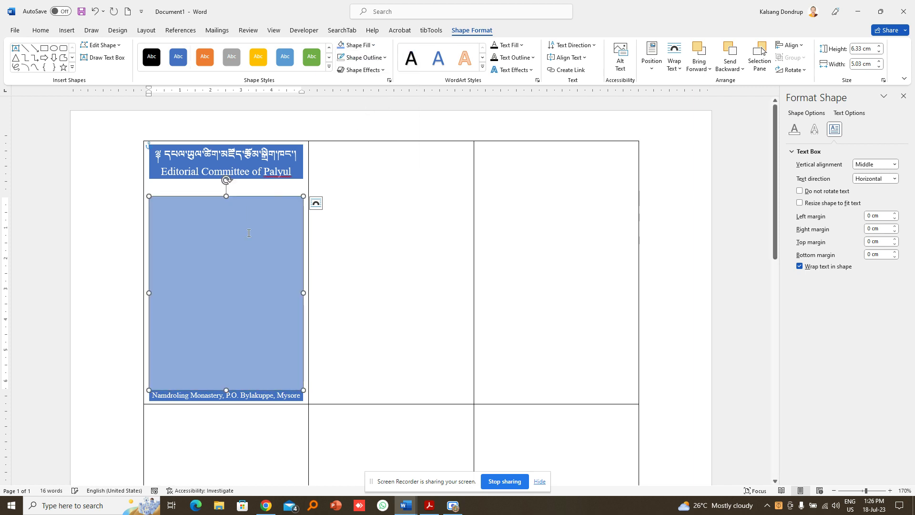
Edit the light-blue rectangle's points, lowering its top-left corner and bending the upper edge into a curve.
{"action": "right_click", "coordinate": [262, 197]}
{"action": "left_click", "coordinate": [303, 292]}
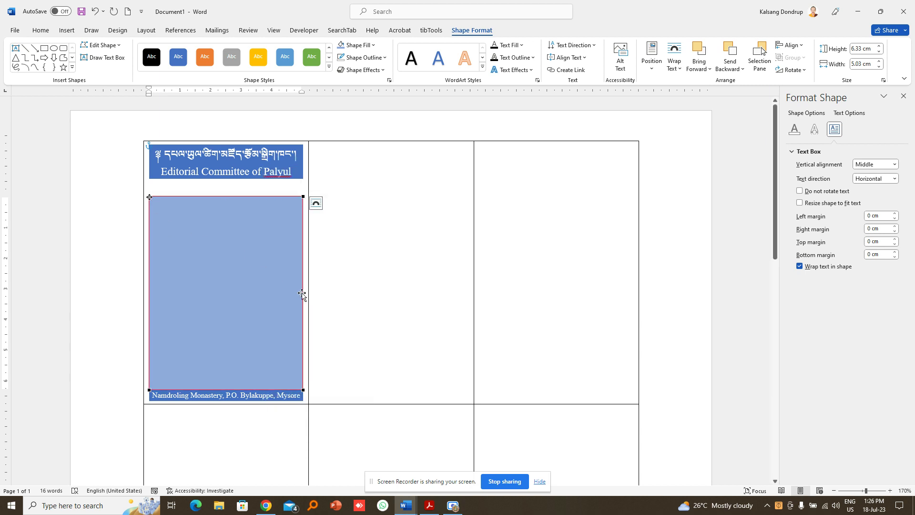
{"action": "left_click_drag", "start_coordinate": [149, 197], "coordinate": [149, 254]}
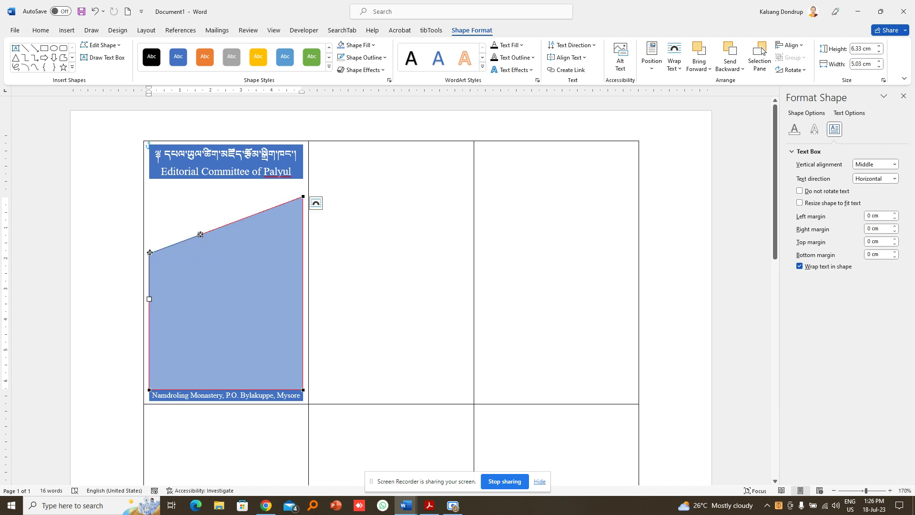
{"action": "left_click_drag", "start_coordinate": [200, 235], "coordinate": [262, 255]}
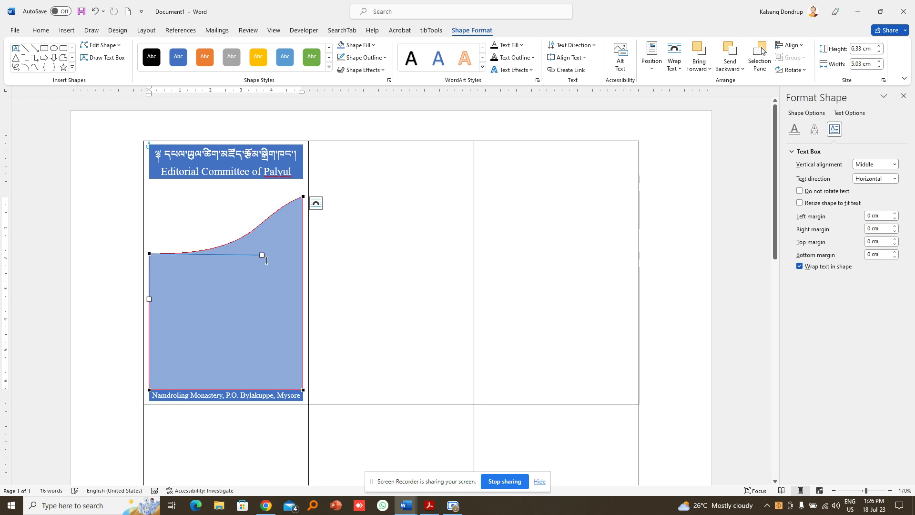
Refine the light-blue shape's upper edge into a smooth concave sweep rising to the right corner, lowering its left point slightly.
{"action": "left_click", "coordinate": [303, 195]}
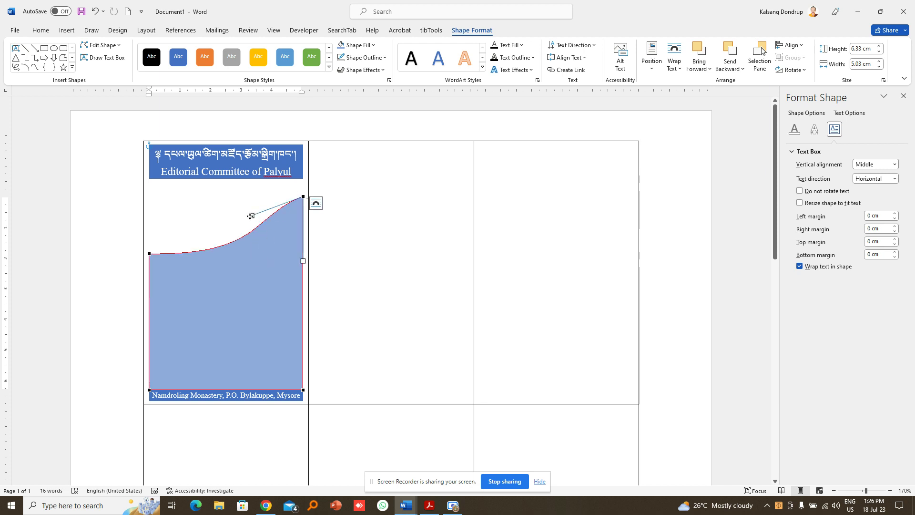
{"action": "left_click_drag", "start_coordinate": [250, 216], "coordinate": [267, 234]}
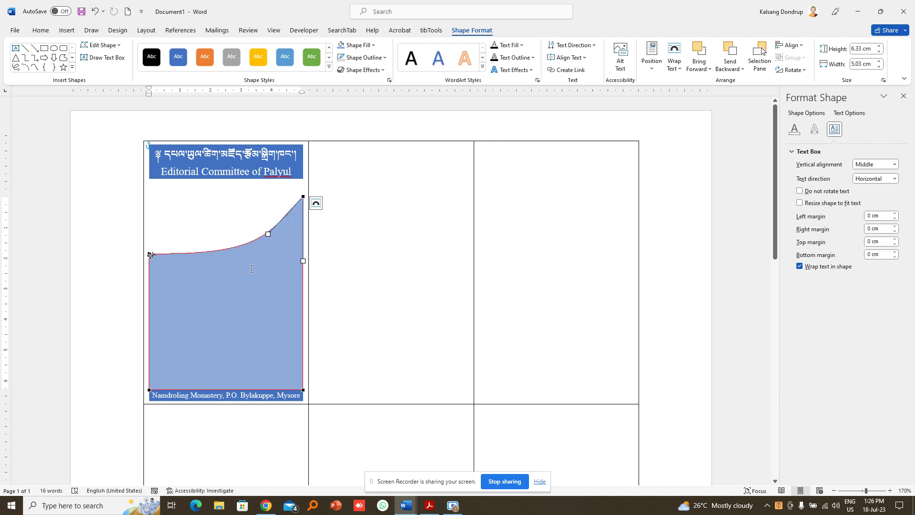
{"action": "left_click_drag", "start_coordinate": [151, 255], "coordinate": [149, 262]}
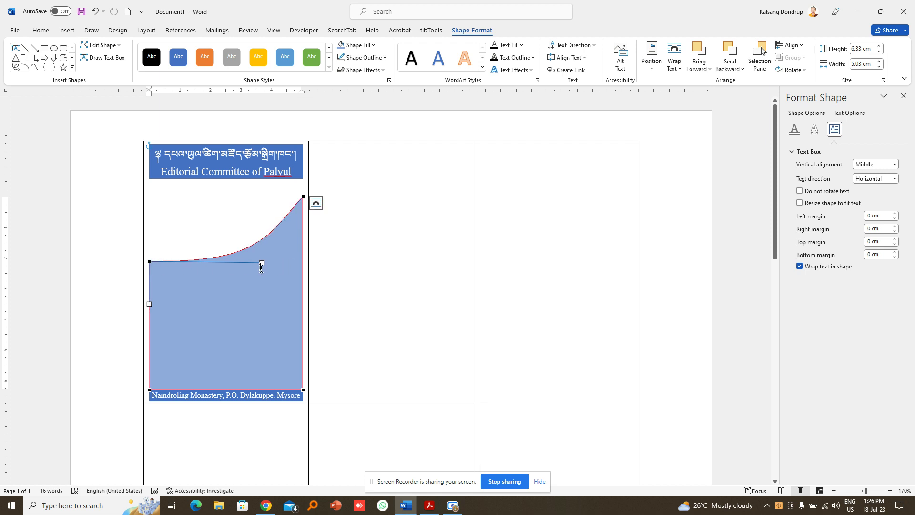
{"action": "left_click_drag", "start_coordinate": [262, 264], "coordinate": [247, 259]}
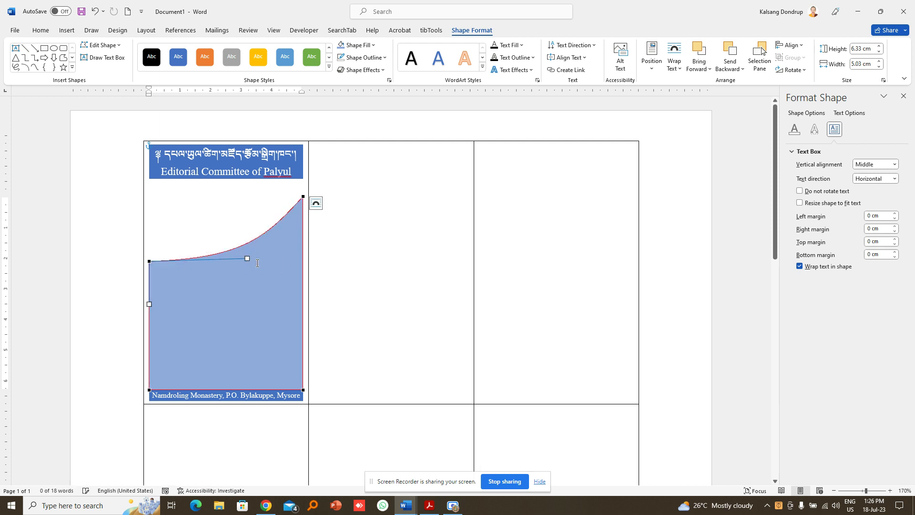
{"action": "left_click", "coordinate": [273, 213]}
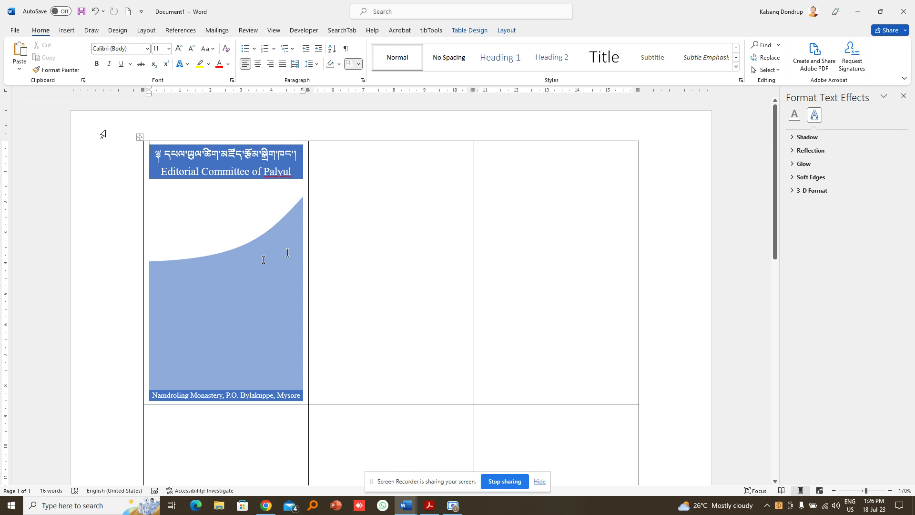
Insert the picture Final Logo2.png from the Logo folder and shrink it to about 1.31 × 1.46 cm beneath the title banner's right half.
{"action": "left_click", "coordinate": [67, 31]}
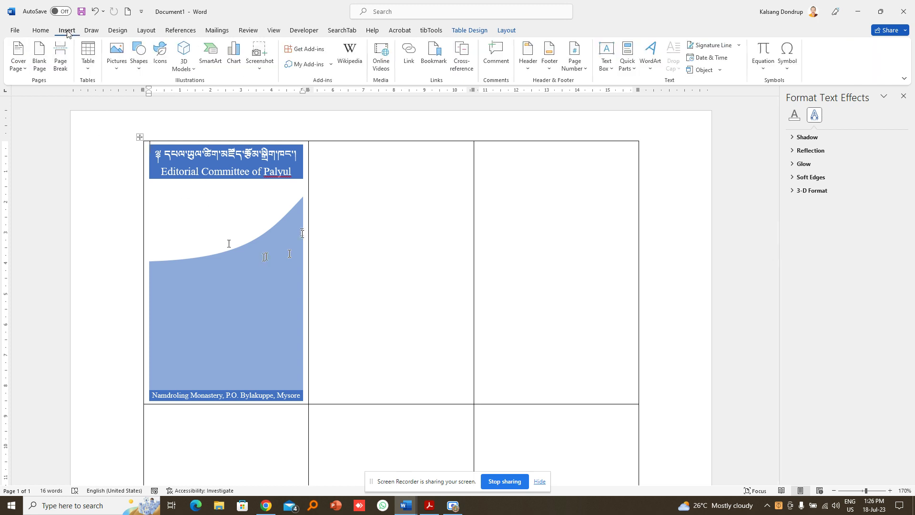
{"action": "left_click", "coordinate": [117, 56]}
{"action": "left_click", "coordinate": [140, 113]}
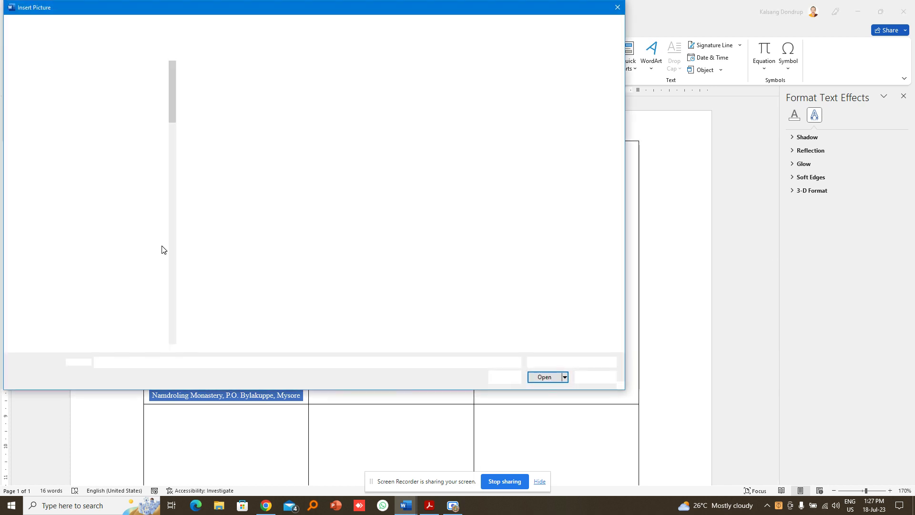
{"action": "double_click", "coordinate": [118, 265]}
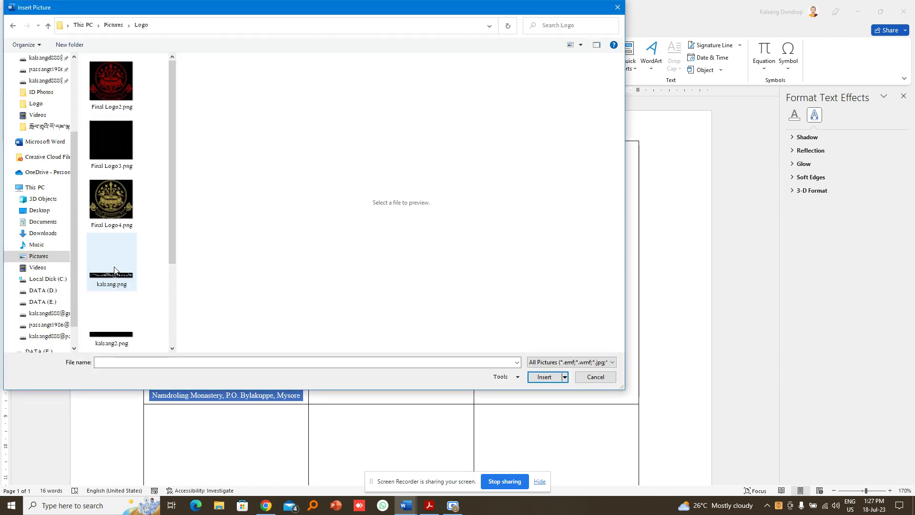
{"action": "left_click", "coordinate": [109, 98]}
{"action": "left_click", "coordinate": [544, 377]}
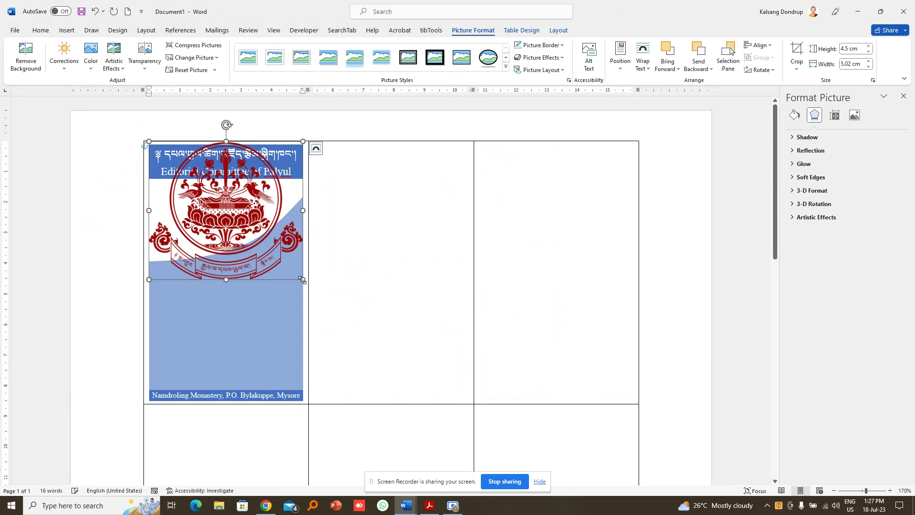
{"action": "left_click_drag", "start_coordinate": [304, 279], "coordinate": [280, 224]}
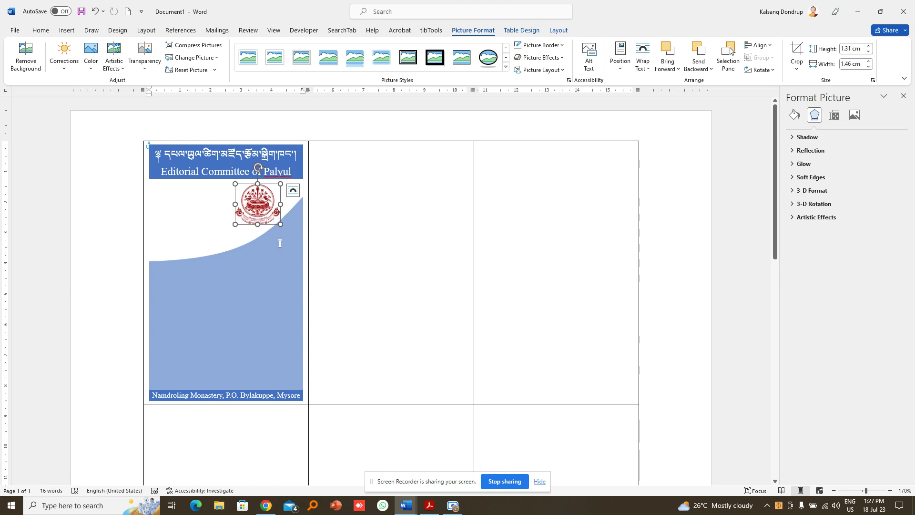
Copy the logo onto the light-blue area at about 2.48 × 2.76 cm and set the copy's picture transparency to 90%.
{"action": "left_click_drag", "start_coordinate": [267, 227], "coordinate": [234, 338]}
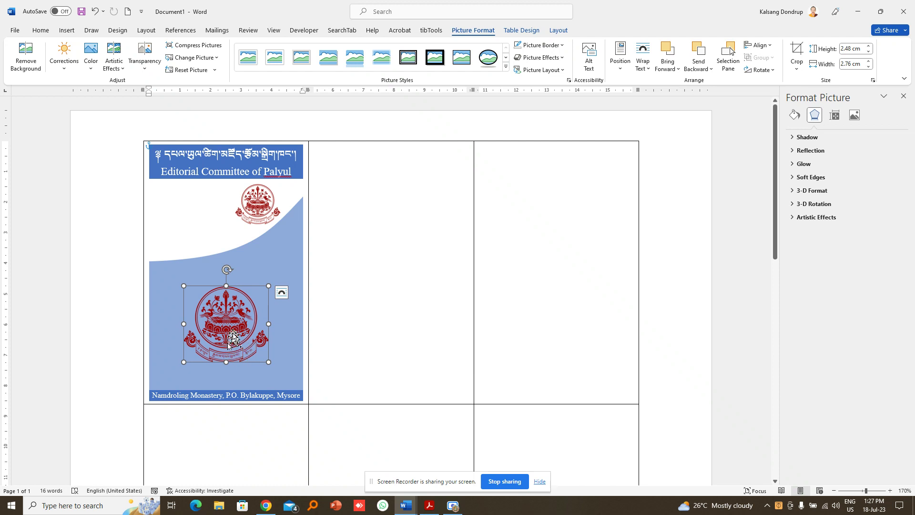
{"action": "right_click", "coordinate": [235, 340]}
{"action": "left_click", "coordinate": [269, 326]}
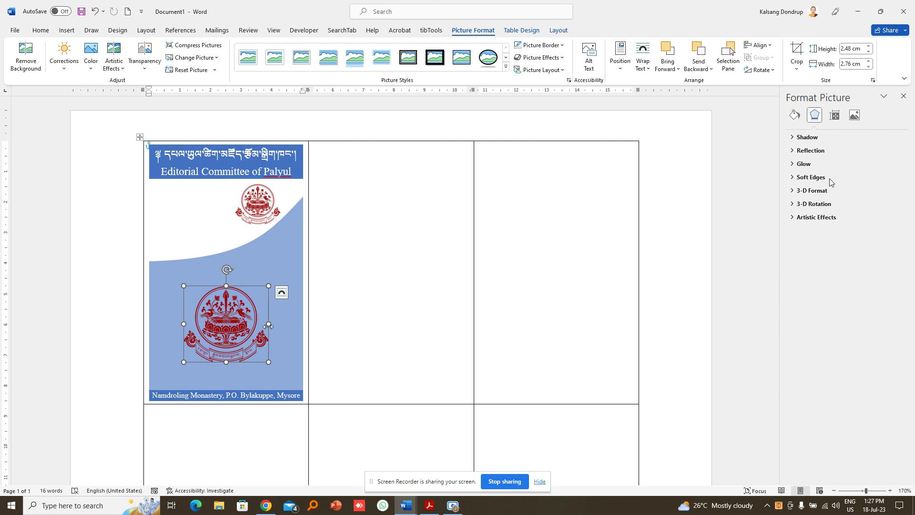
{"action": "left_click", "coordinate": [854, 116]}
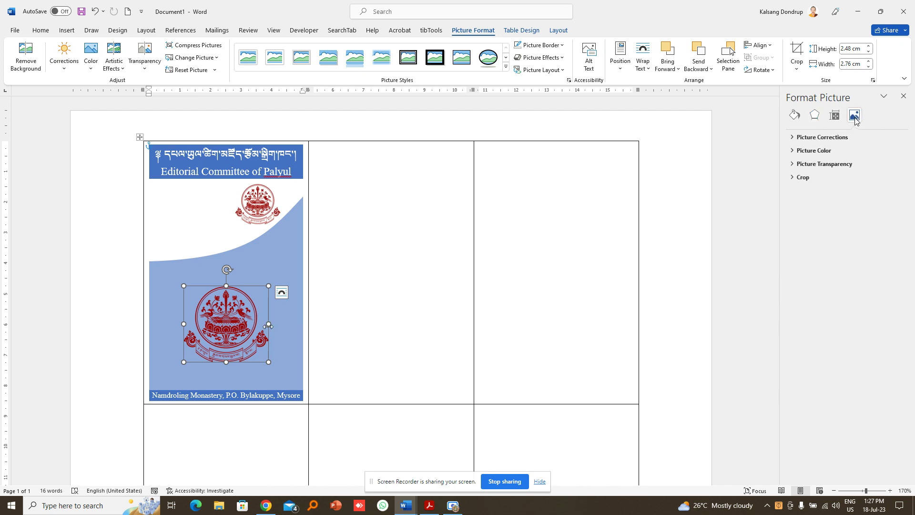
{"action": "left_click", "coordinate": [802, 164]}
{"action": "double_click", "coordinate": [871, 193]}
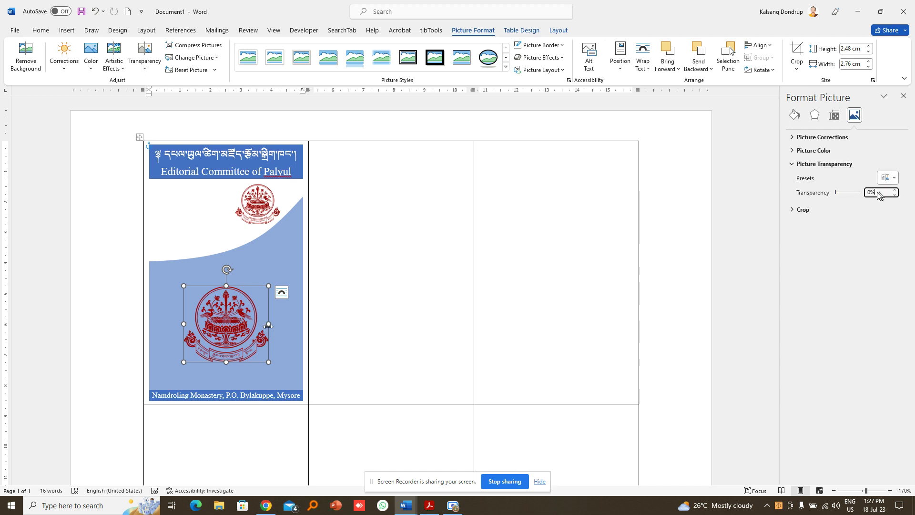
{"action": "type", "text": "90"}
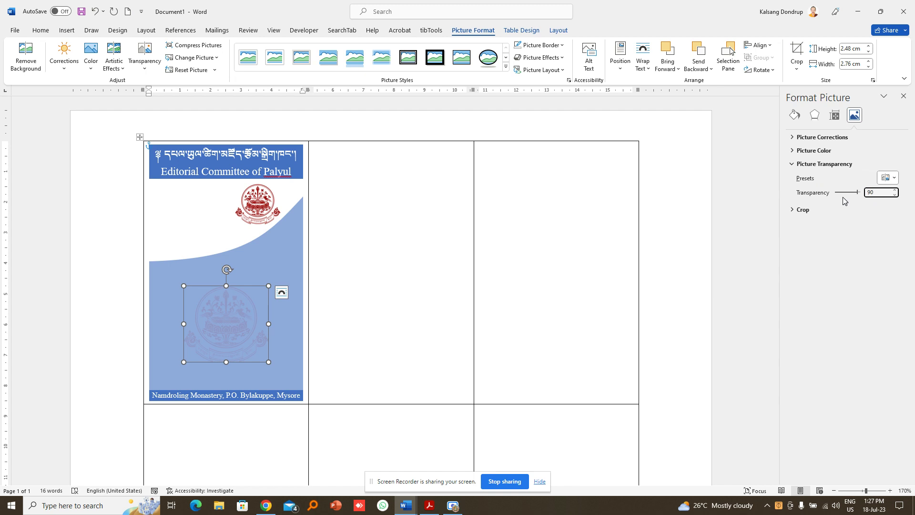
{"action": "left_click", "coordinate": [903, 96]}
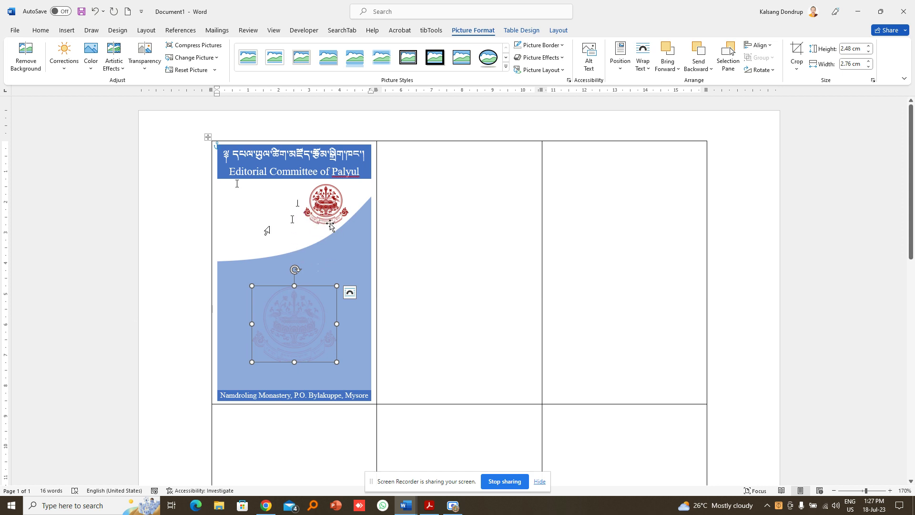
{"action": "key", "text": "ctrl+a"}
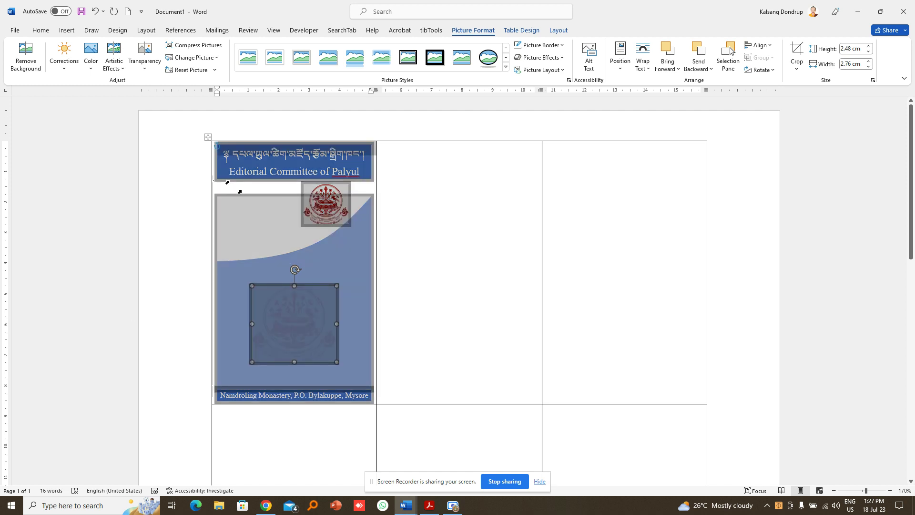
{"action": "right_click", "coordinate": [326, 218]}
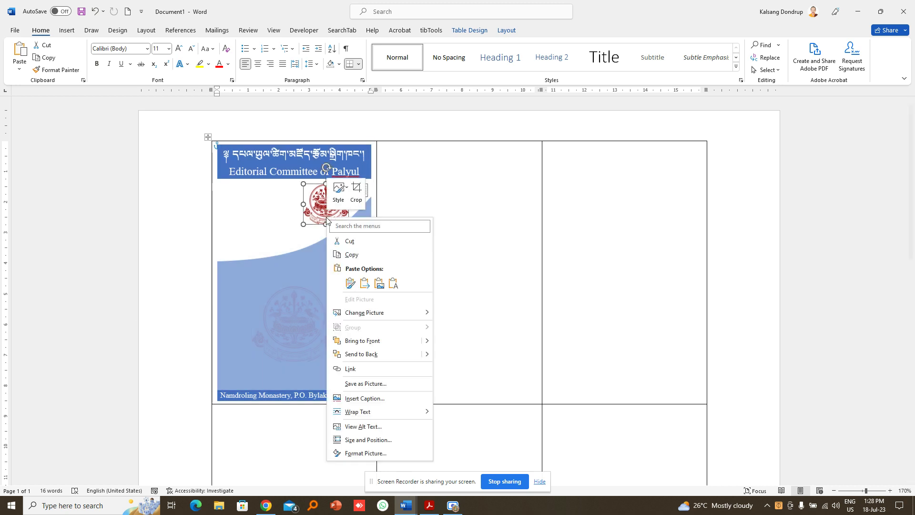
{"action": "left_click", "coordinate": [301, 247]}
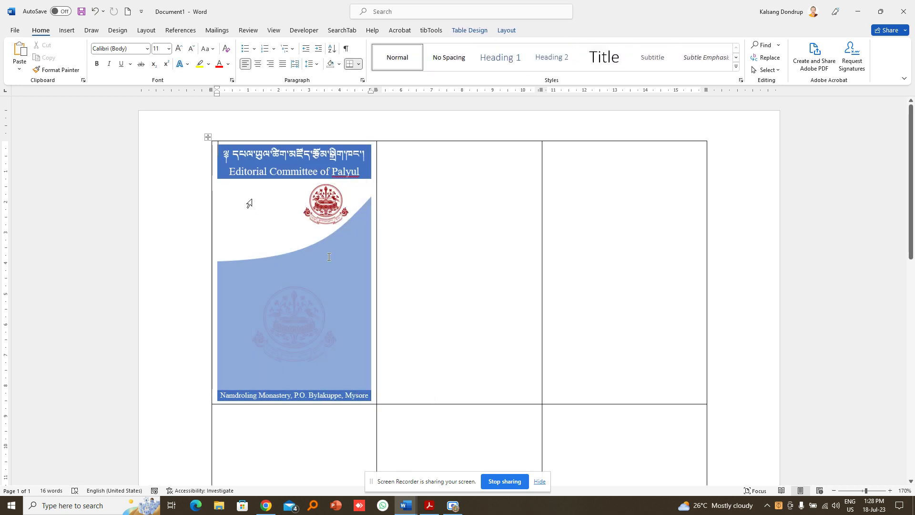
Insert a single-cell table inside the first card, directly below the title banner.
{"action": "left_click", "coordinate": [259, 228]}
{"action": "left_click", "coordinate": [246, 190]}
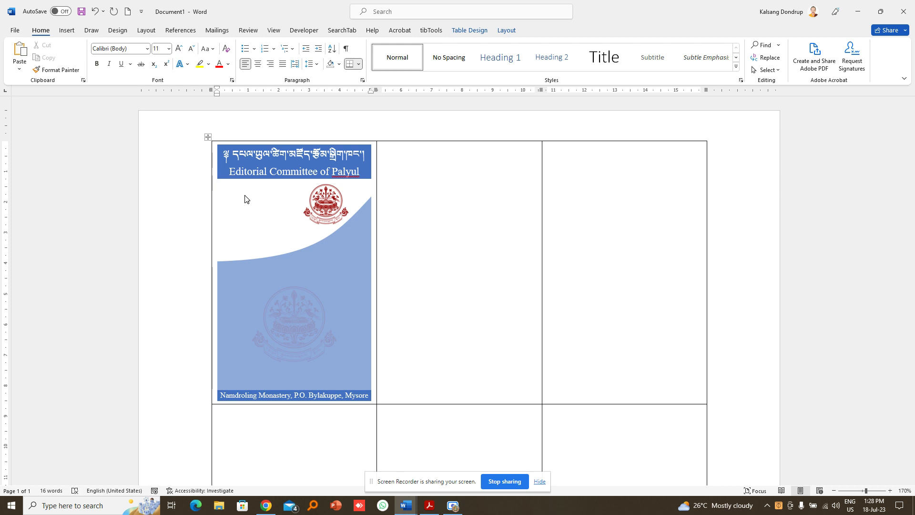
{"action": "left_click", "coordinate": [66, 31]}
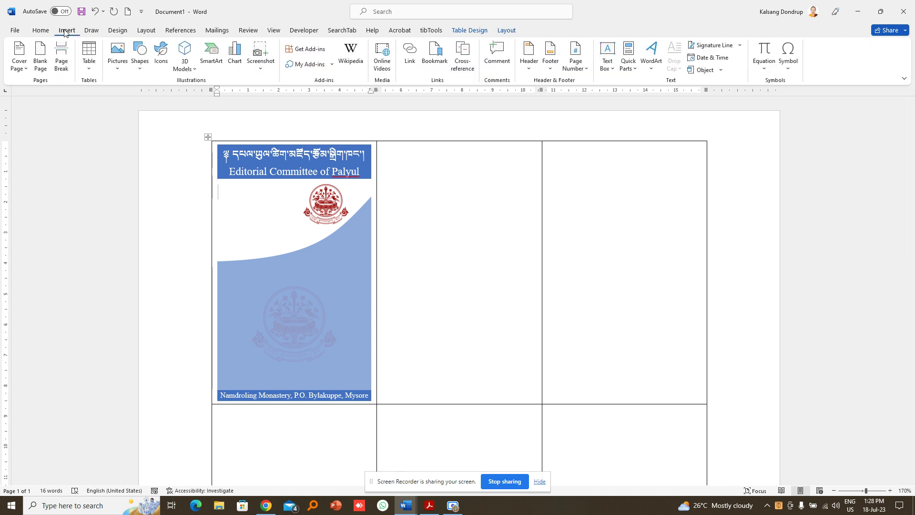
{"action": "left_click", "coordinate": [92, 70]}
{"action": "left_click", "coordinate": [86, 95]}
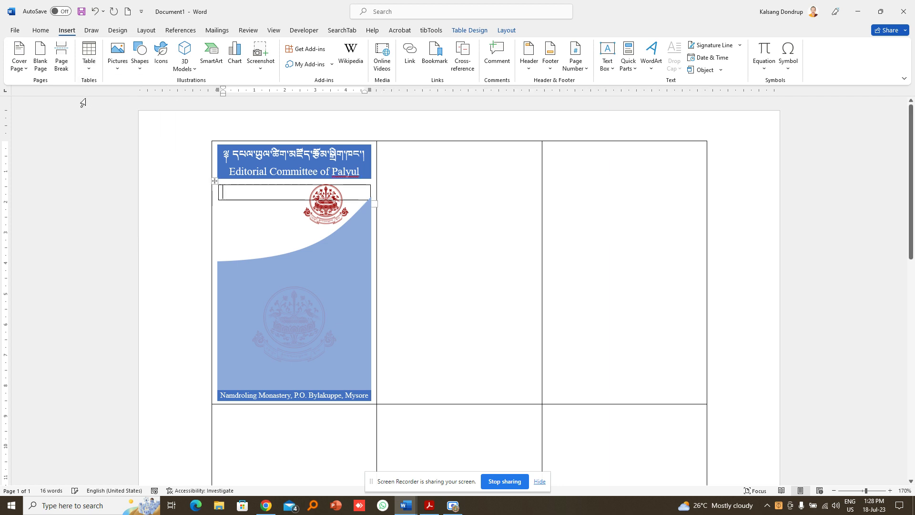
Set the nested table's cell width to 1.9 cm.
{"action": "left_click", "coordinate": [214, 181]}
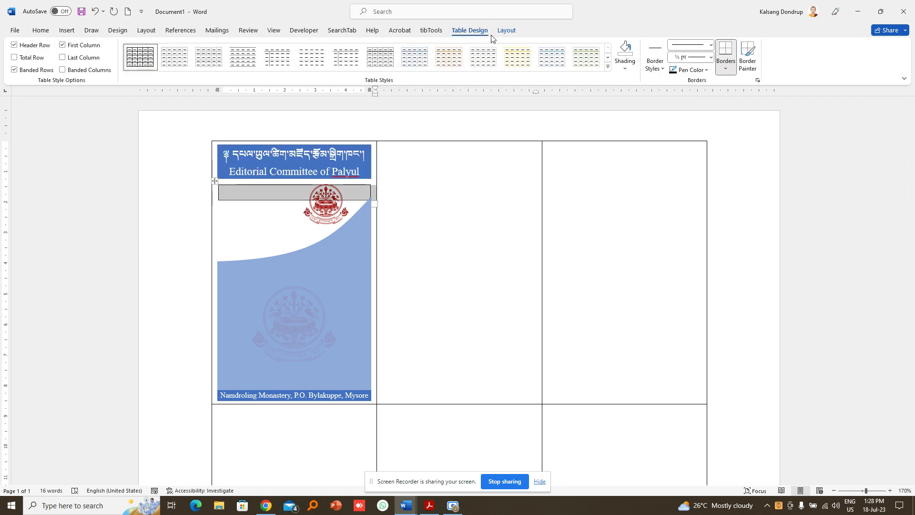
{"action": "left_click", "coordinate": [506, 31]}
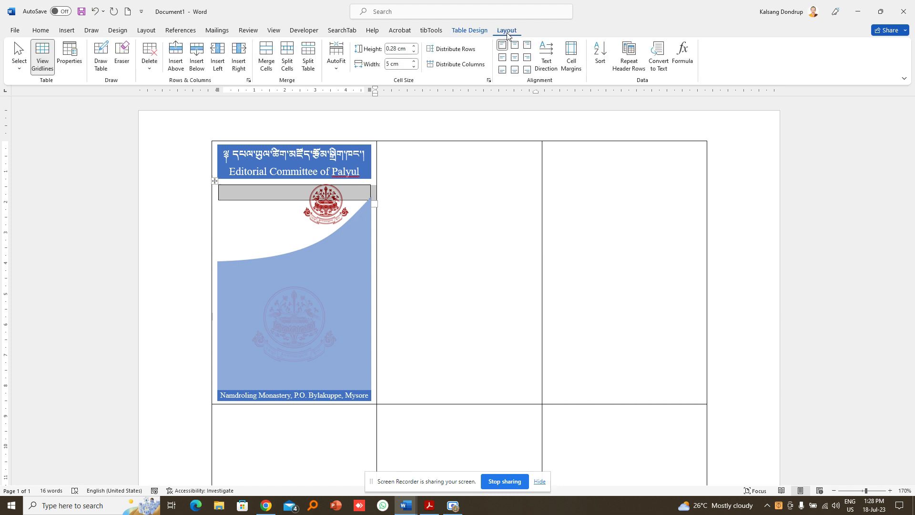
{"action": "left_click", "coordinate": [415, 67]}
{"action": "left_click", "coordinate": [414, 66]}
{"action": "left_click", "coordinate": [415, 67]}
{"action": "left_click", "coordinate": [415, 67]}
{"action": "left_click", "coordinate": [415, 67]}
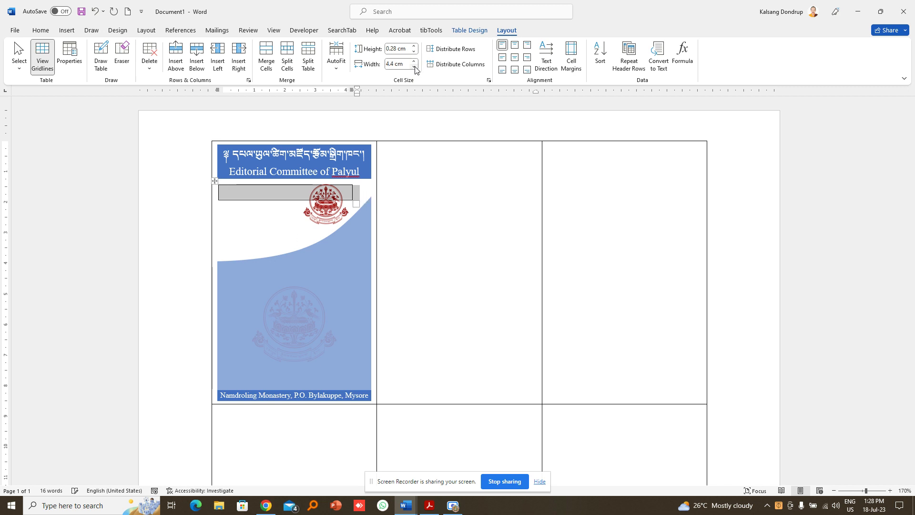
{"action": "left_click", "coordinate": [414, 67]}
{"action": "left_click", "coordinate": [415, 66]}
{"action": "left_click", "coordinate": [415, 67]}
{"action": "left_click", "coordinate": [415, 67]}
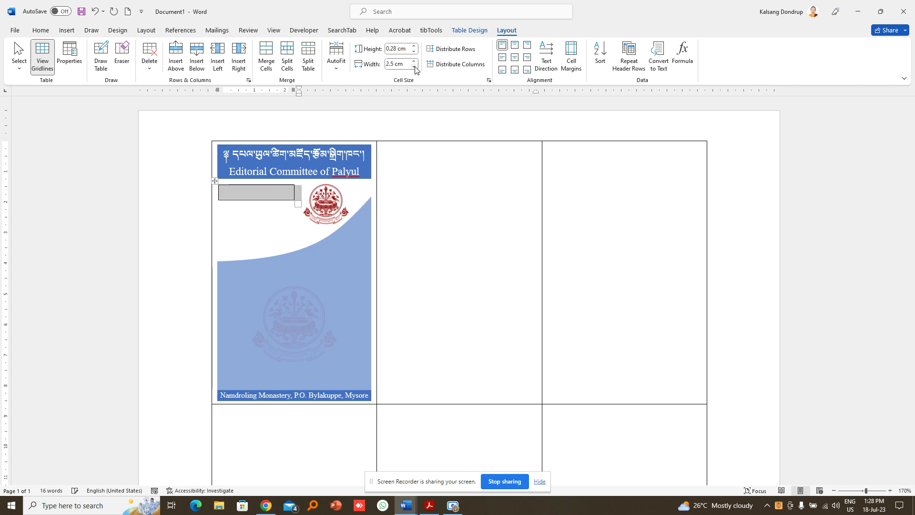
{"action": "left_click", "coordinate": [414, 66]}
{"action": "left_click", "coordinate": [414, 66]}
{"action": "left_click", "coordinate": [415, 67]}
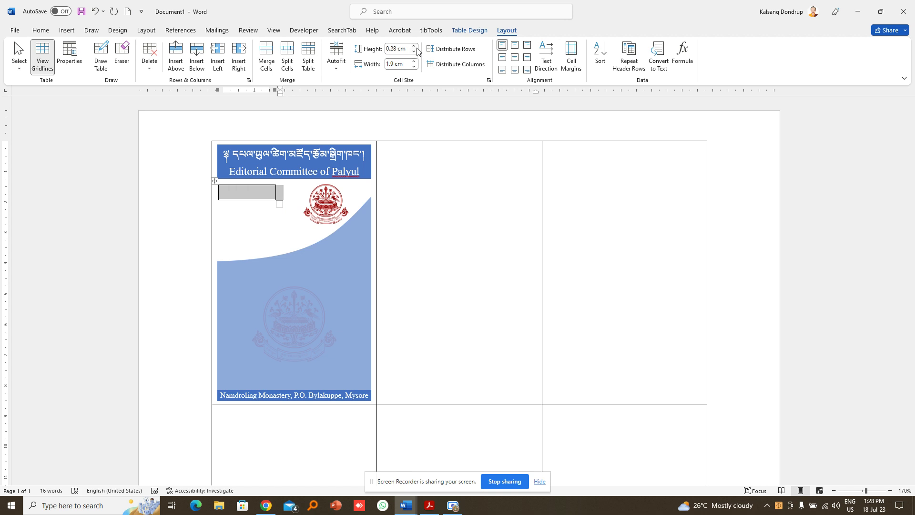
Set the nested table's cell height to 2.3 cm.
{"action": "left_click", "coordinate": [414, 46]}
{"action": "left_click", "coordinate": [414, 47]}
{"action": "left_click", "coordinate": [414, 46]}
{"action": "left_click", "coordinate": [414, 46]}
{"action": "left_click", "coordinate": [414, 46]}
{"action": "left_click", "coordinate": [414, 46]}
{"action": "left_click", "coordinate": [414, 46]}
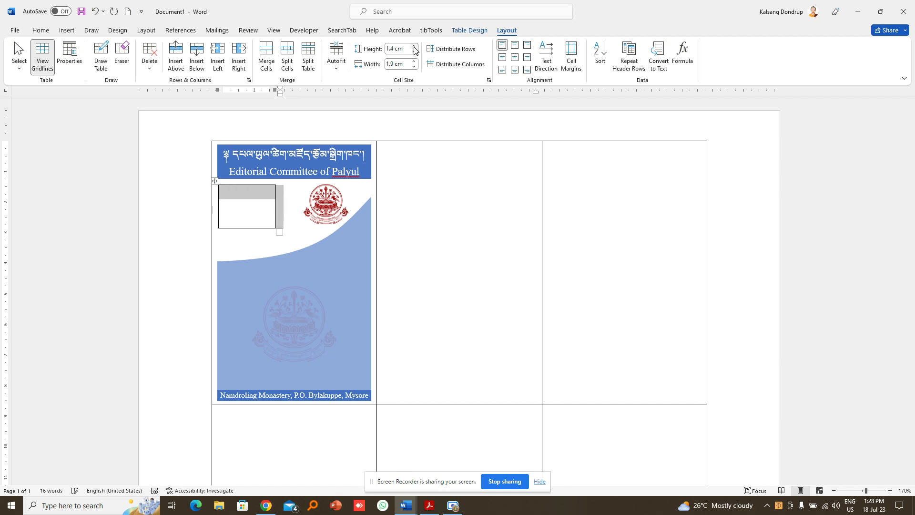
{"action": "left_click", "coordinate": [414, 47]}
{"action": "left_click", "coordinate": [414, 46]}
{"action": "left_click", "coordinate": [414, 46]}
{"action": "left_click", "coordinate": [415, 46]}
{"action": "left_click", "coordinate": [414, 46]}
{"action": "left_click", "coordinate": [414, 46]}
{"action": "left_click", "coordinate": [414, 46]}
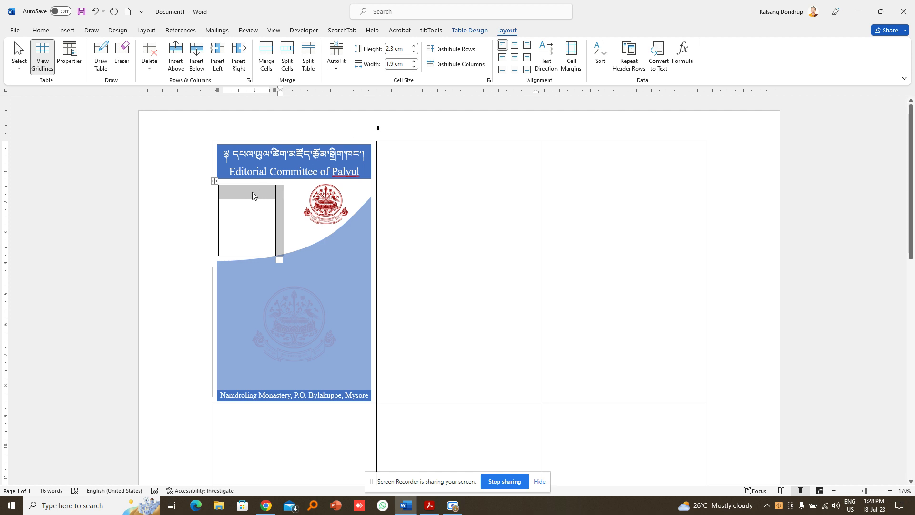
Remove all borders from the nested single-cell table.
{"action": "left_click", "coordinate": [214, 181]}
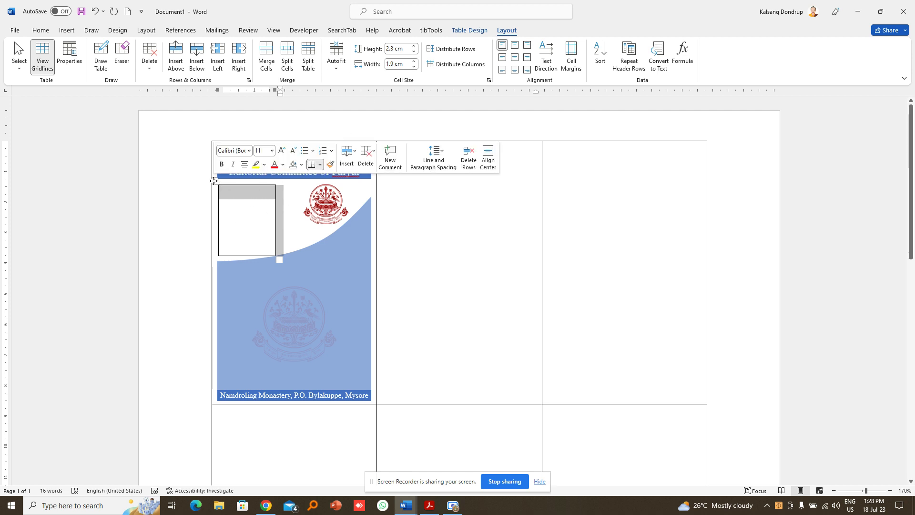
{"action": "left_click", "coordinate": [228, 195]}
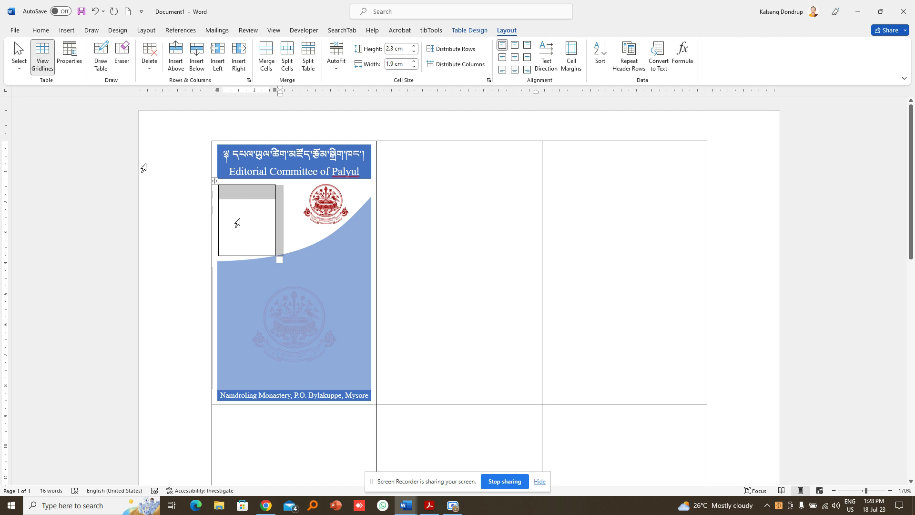
{"action": "left_click", "coordinate": [72, 64]}
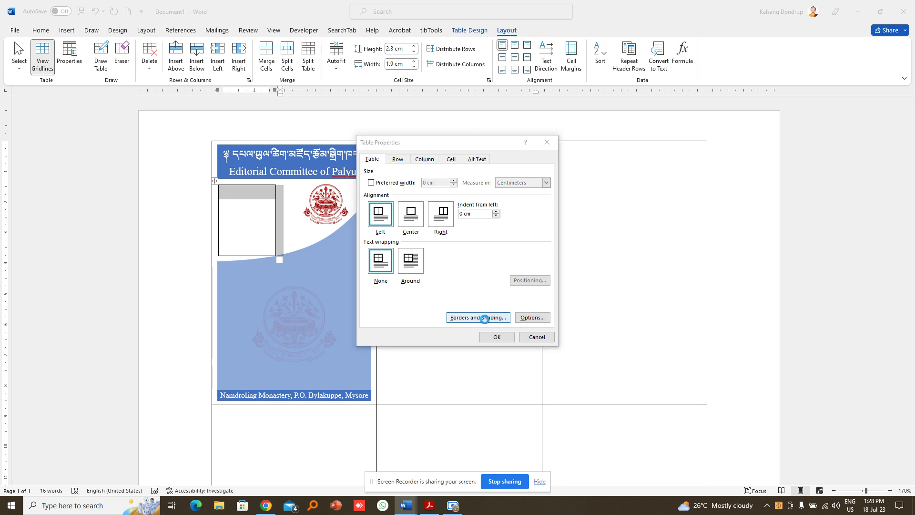
{"action": "left_click", "coordinate": [478, 318]}
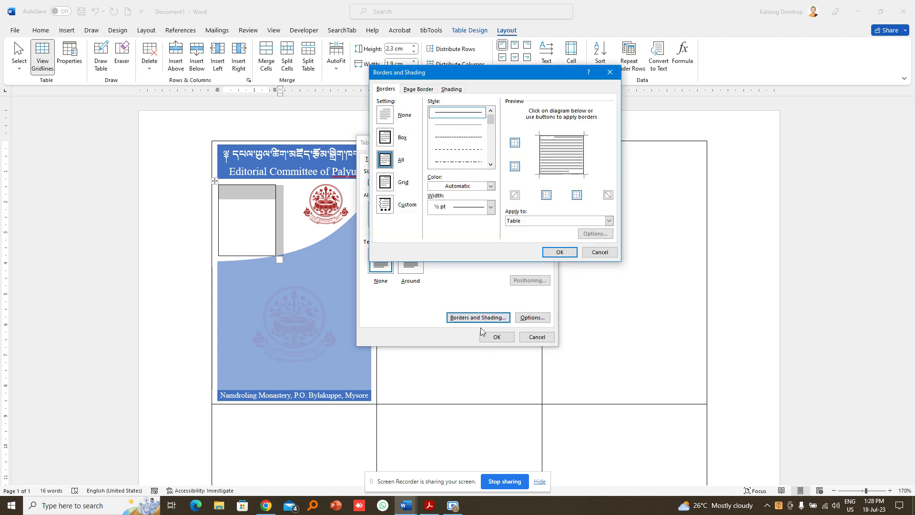
{"action": "left_click", "coordinate": [386, 117]}
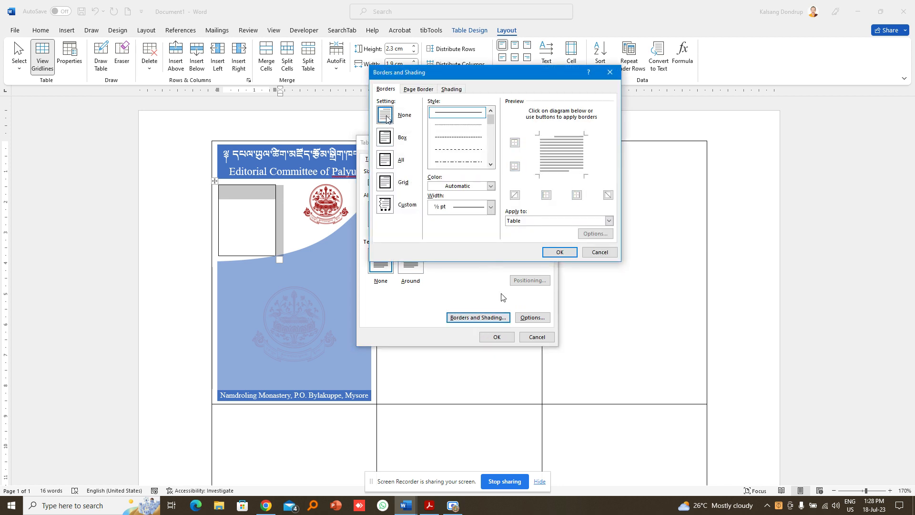
{"action": "left_click", "coordinate": [557, 254]}
{"action": "left_click", "coordinate": [496, 337]}
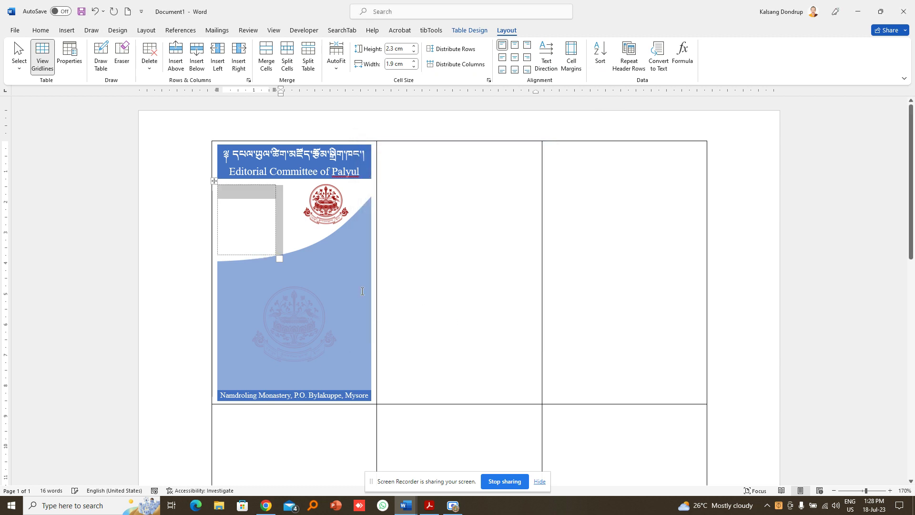
Set the light-blue curved shape's text wrapping to Behind Text.
{"action": "left_click", "coordinate": [288, 228]}
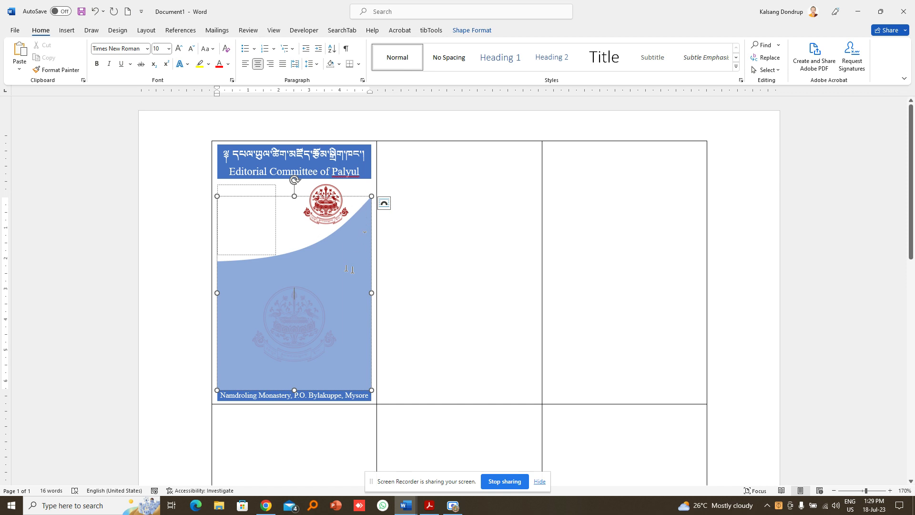
{"action": "left_click", "coordinate": [359, 198]}
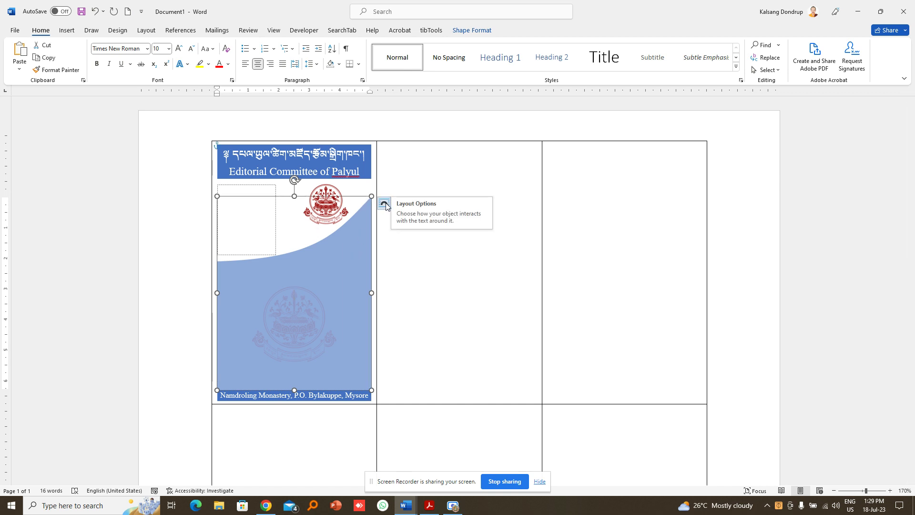
{"action": "left_click", "coordinate": [384, 204]}
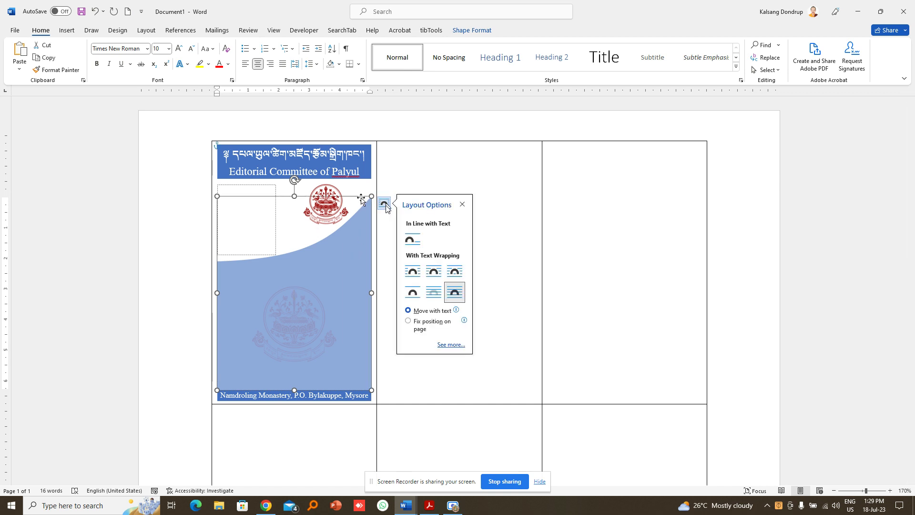
{"action": "left_click", "coordinate": [433, 296]}
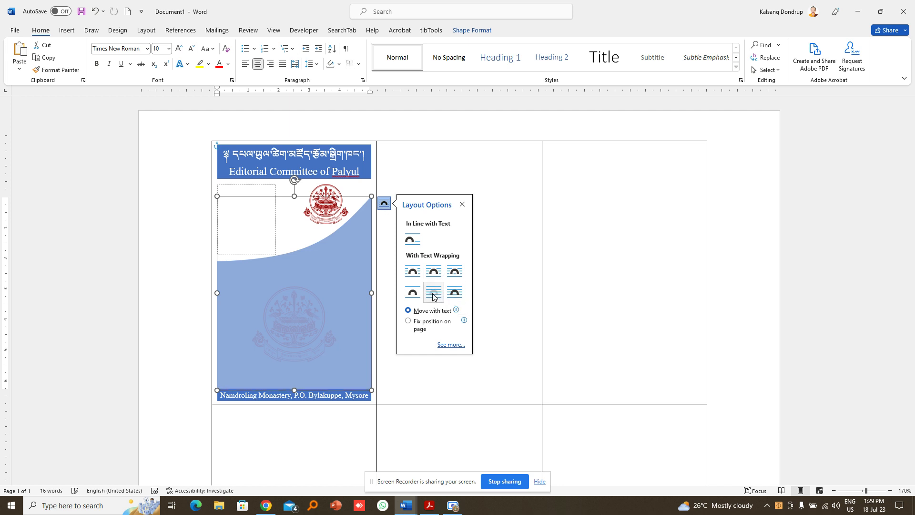
{"action": "left_click", "coordinate": [214, 181]}
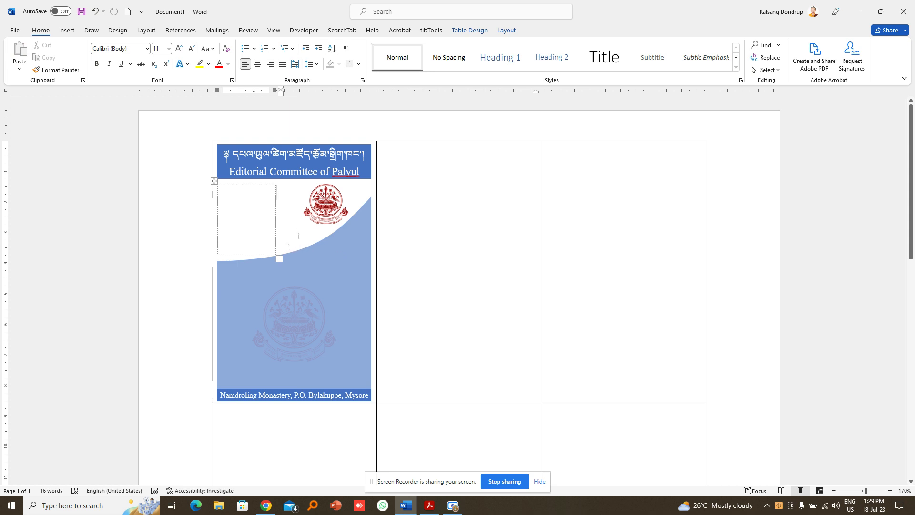
{"action": "key", "text": "Return"}
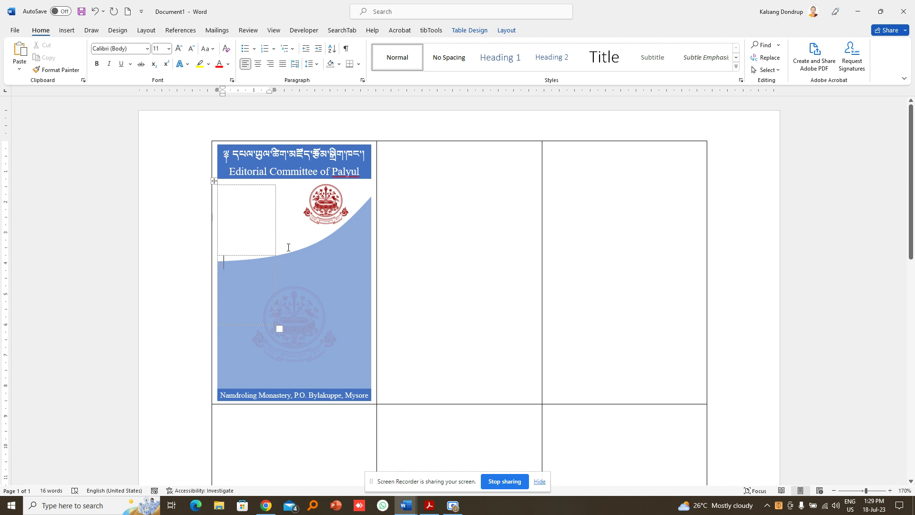
{"action": "key", "text": "ctrl+z"}
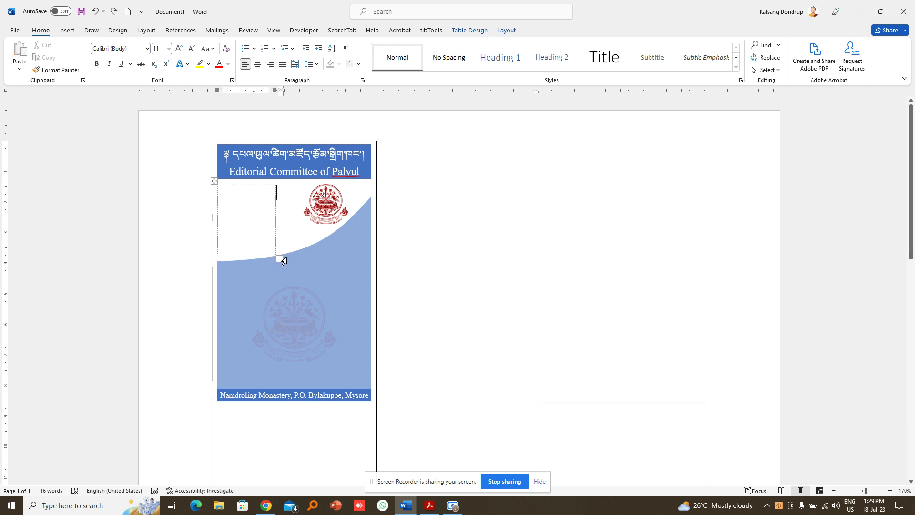
{"action": "left_click", "coordinate": [244, 270]}
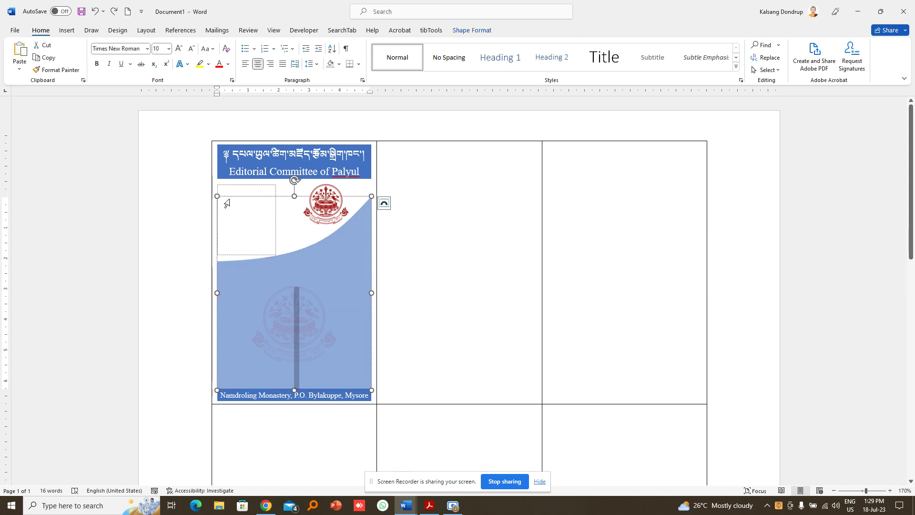
Add the Tibetan lines རྒྱུན་ལས།, མིང་གཞུང་ལས། and མཚན། below the photo frame, with a blank line after the first.
{"action": "left_click", "coordinate": [232, 181]}
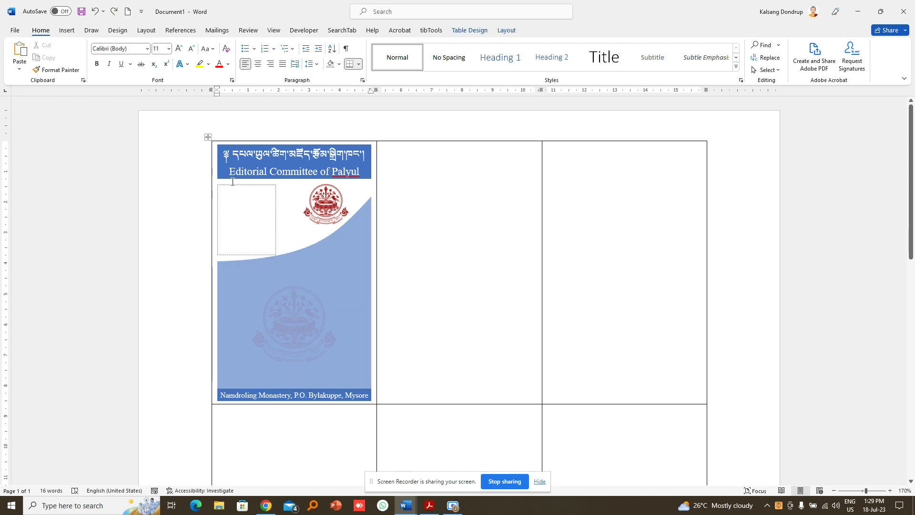
{"action": "left_click", "coordinate": [233, 183]}
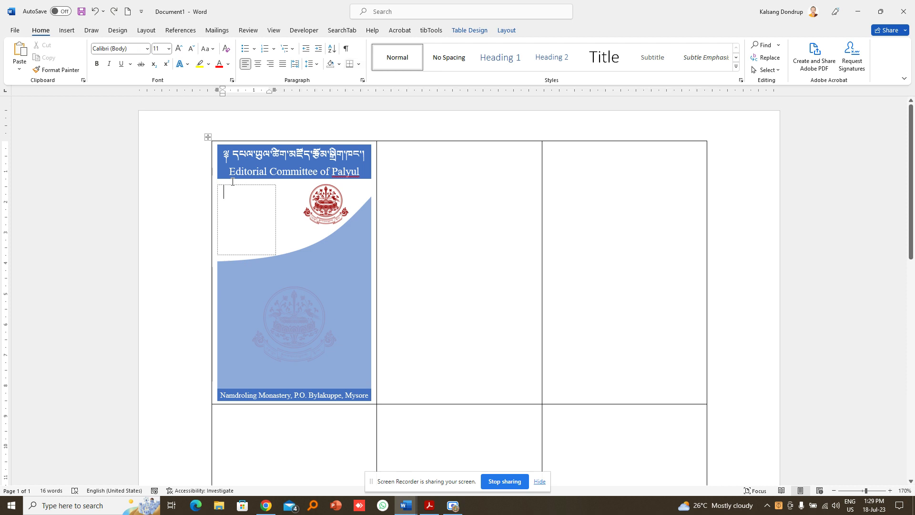
{"action": "left_click", "coordinate": [233, 181]}
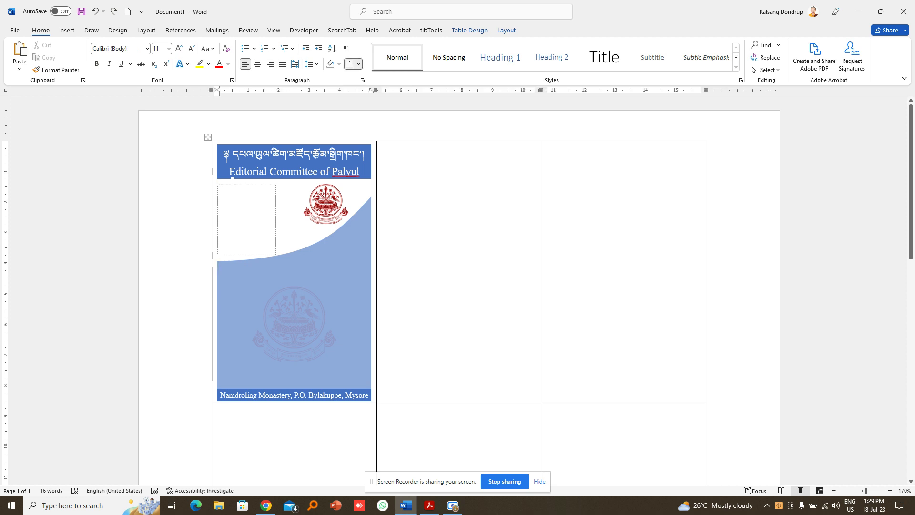
{"action": "key", "text": "Return"}
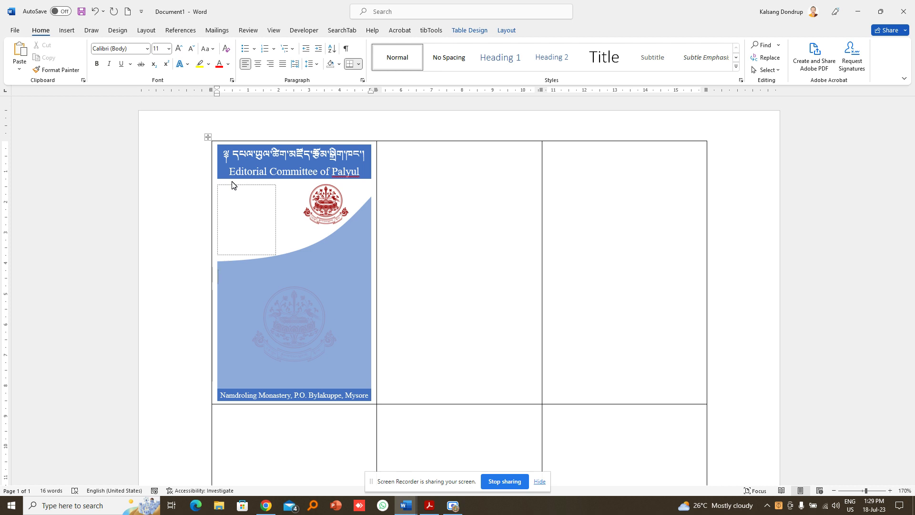
{"action": "key", "text": "alt+shift"}
{"action": "type", "text": "ཀྱ"}
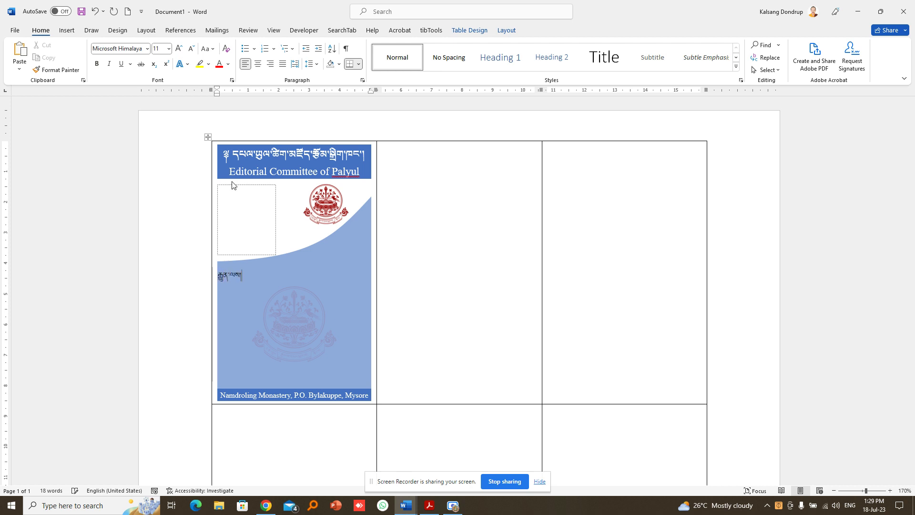
{"action": "type", "text": "ན་ལས།"}
{"action": "key", "text": "Return"}
{"action": "type", "text": "གཞུང་"}
{"action": "key", "text": "Return"}
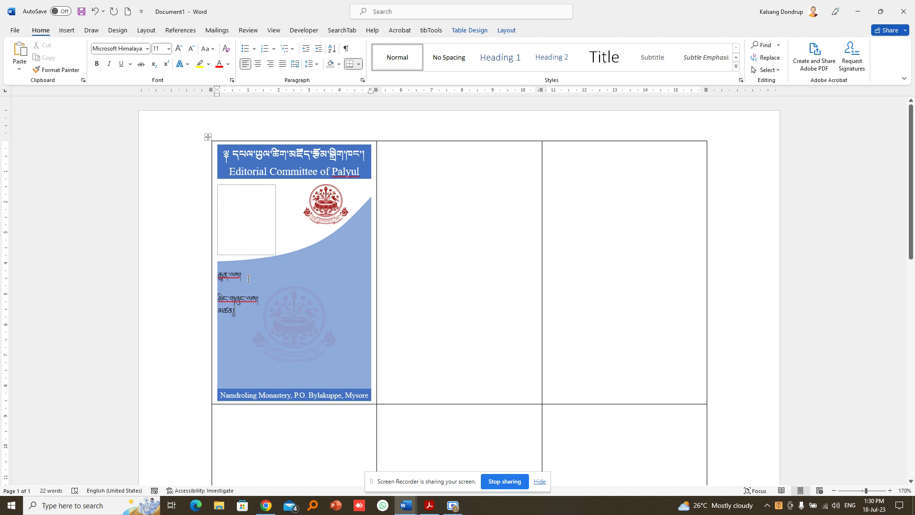
Format the line རྒྱུན་ལས། in Monlam Uni OuChan5 at 16 pt and centre it.
{"action": "left_click_drag", "start_coordinate": [246, 276], "coordinate": [214, 276]}
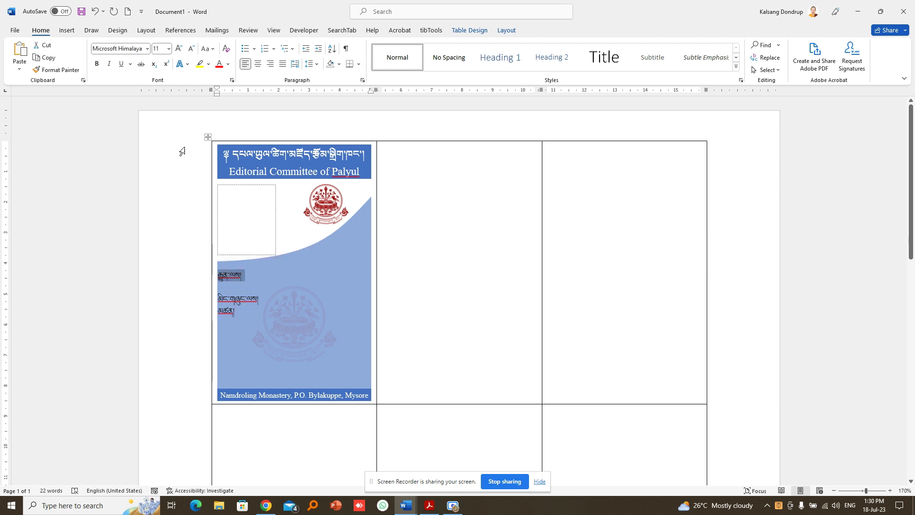
{"action": "left_click", "coordinate": [147, 49]}
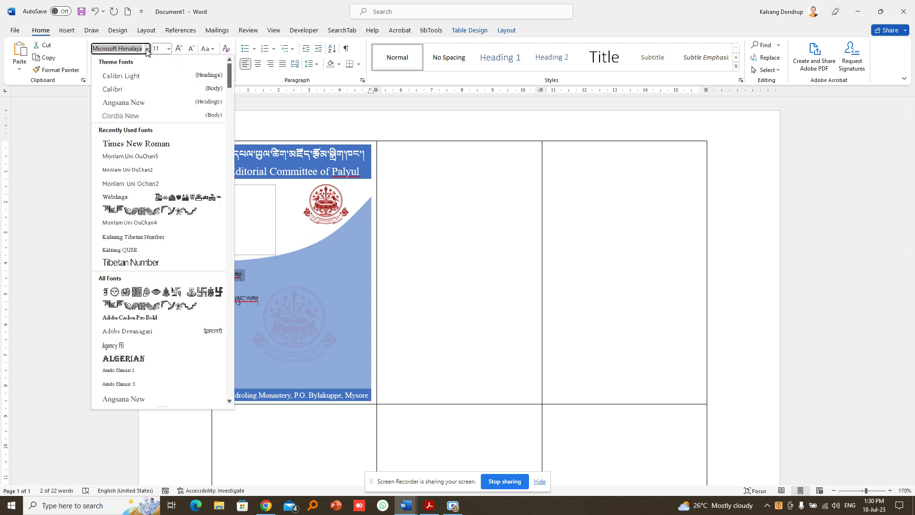
{"action": "left_click", "coordinate": [160, 162]}
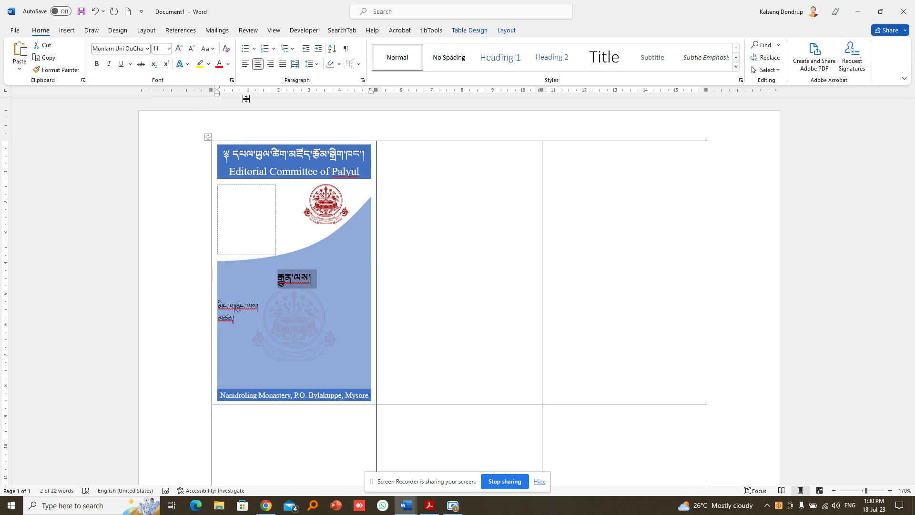
{"action": "left_click", "coordinate": [179, 49]}
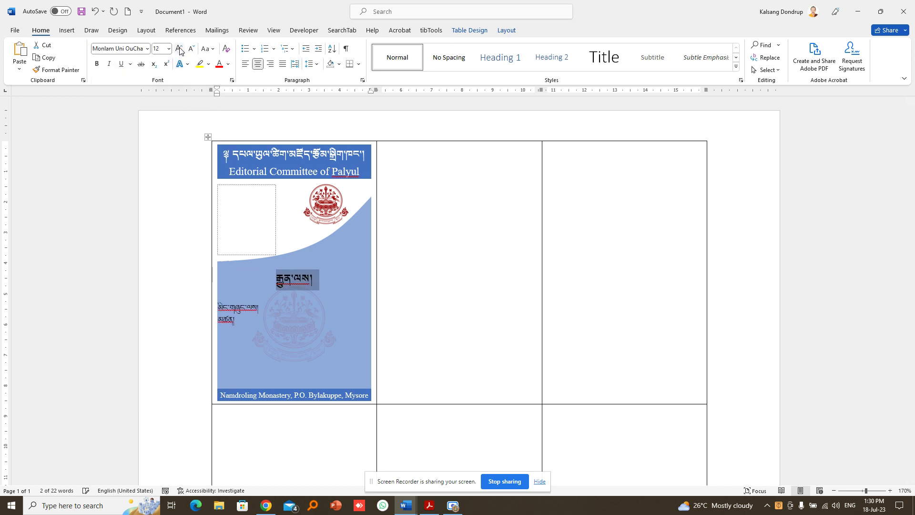
{"action": "left_click", "coordinate": [179, 49]}
{"action": "left_click", "coordinate": [179, 49]}
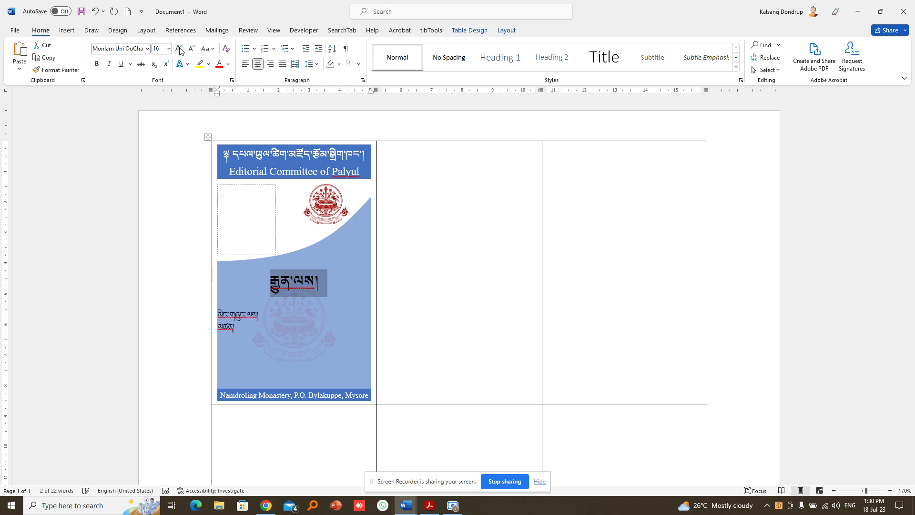
Format the lines མིང་གཞུང་ལས། and མཚན། in Monlam Uni OuChan2 at 10 pt.
{"action": "left_click", "coordinate": [241, 333]}
{"action": "left_click_drag", "start_coordinate": [218, 313], "coordinate": [213, 337]}
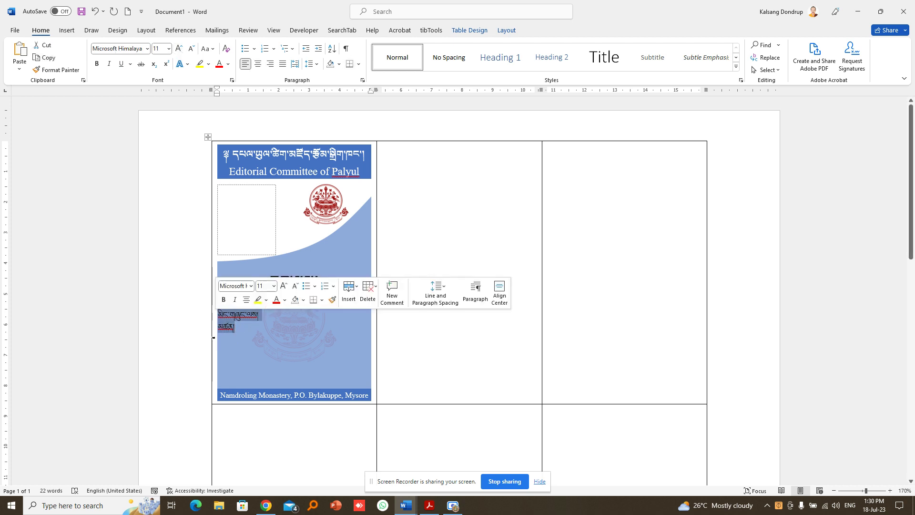
{"action": "left_click", "coordinate": [148, 49]}
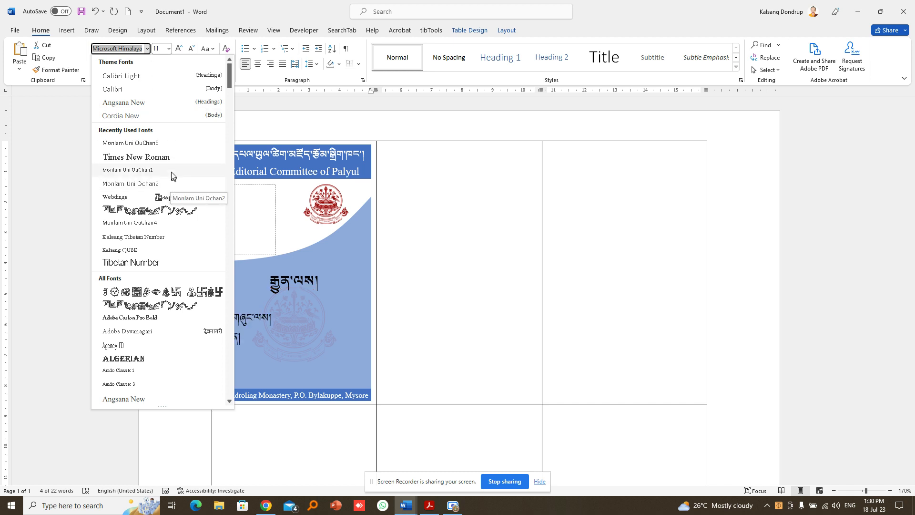
{"action": "left_click", "coordinate": [173, 171]}
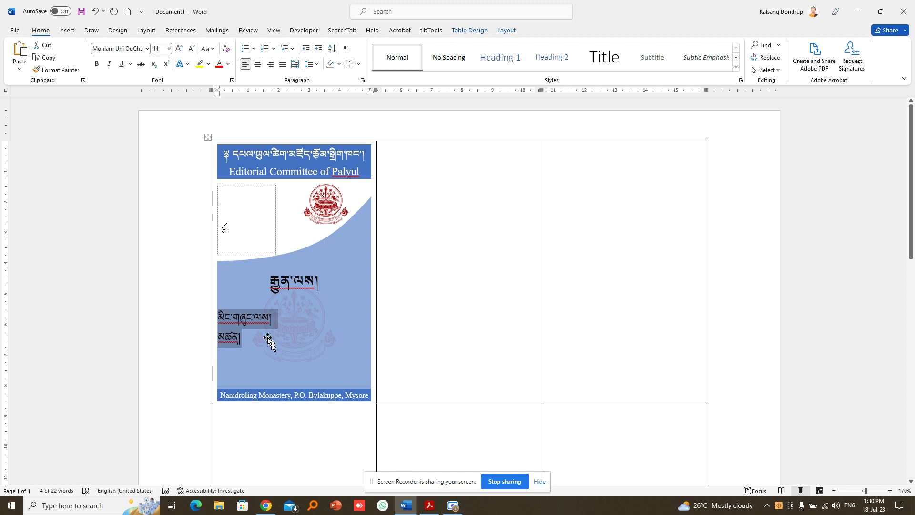
{"action": "left_click", "coordinate": [191, 49]}
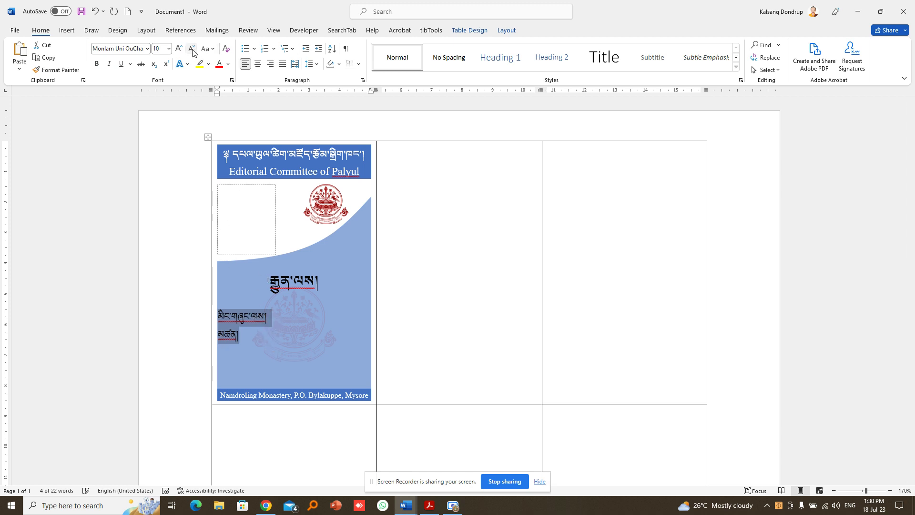
{"action": "left_click", "coordinate": [264, 314]}
{"action": "left_click", "coordinate": [240, 355]}
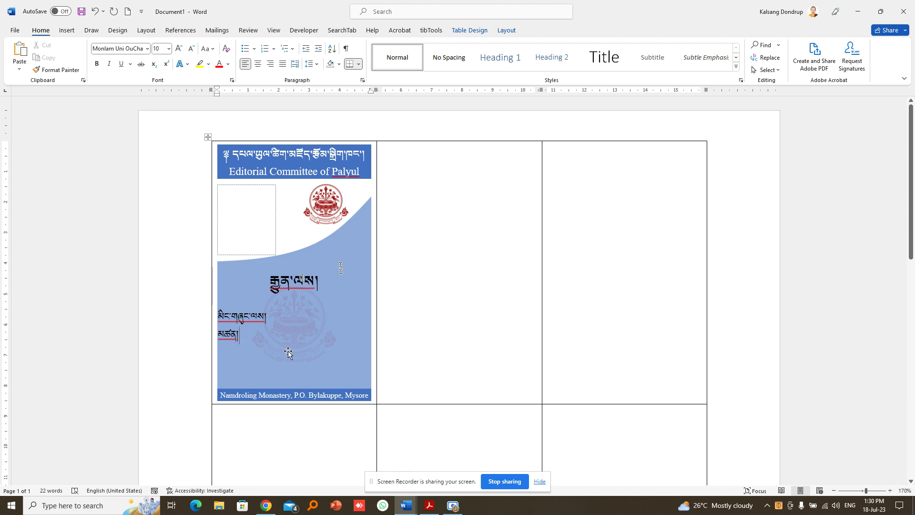
Start a Labels mail merge with the Microsoft 1/2 Letter product and undo the replacement of the card table.
{"action": "scroll", "coordinate": [586, 272], "scroll_direction": "down", "scroll_amount": 5}
{"action": "scroll", "coordinate": [446, 271], "scroll_direction": "up", "scroll_amount": 3}
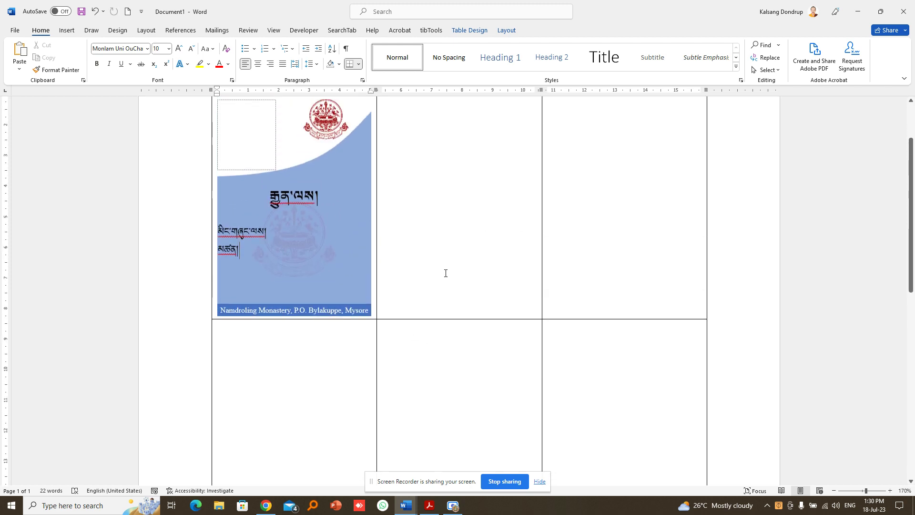
{"action": "scroll", "coordinate": [446, 273], "scroll_direction": "up", "scroll_amount": 1}
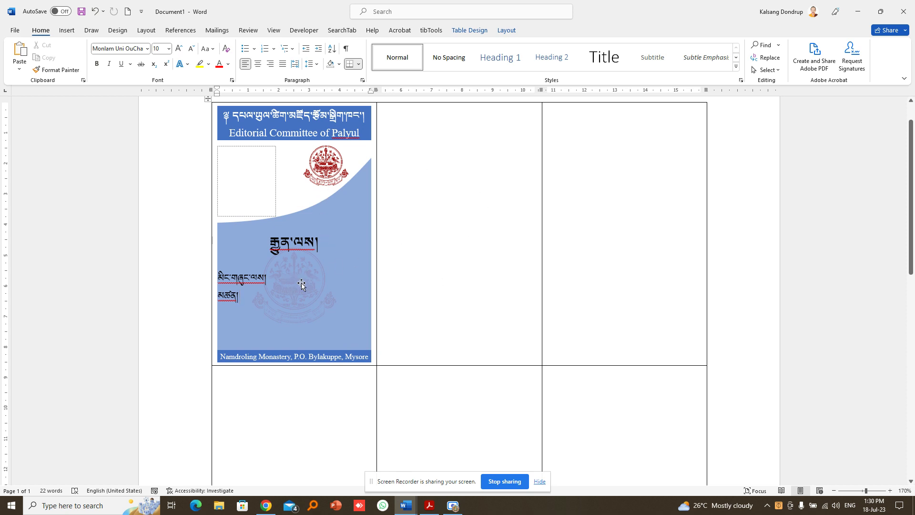
{"action": "left_click", "coordinate": [216, 31]}
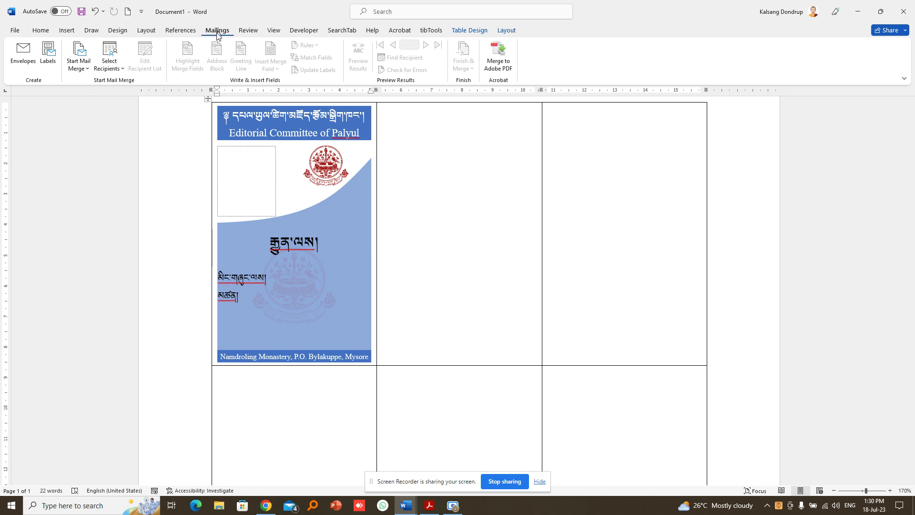
{"action": "left_click", "coordinate": [84, 71]}
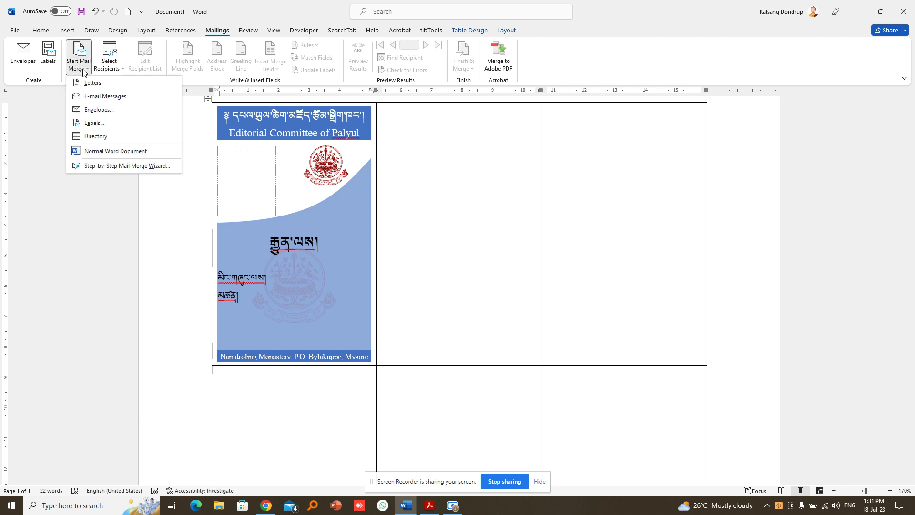
{"action": "left_click", "coordinate": [104, 126]}
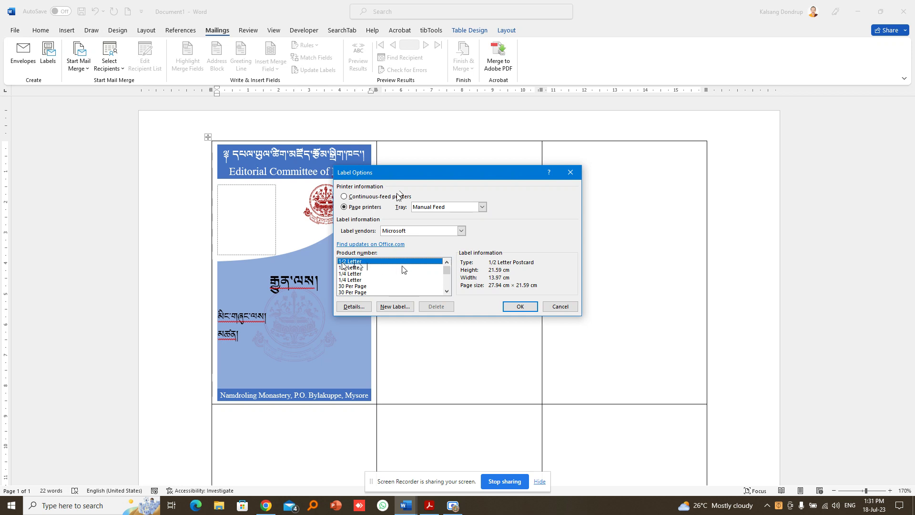
{"action": "left_click", "coordinate": [521, 307]}
{"action": "left_click", "coordinate": [448, 283]}
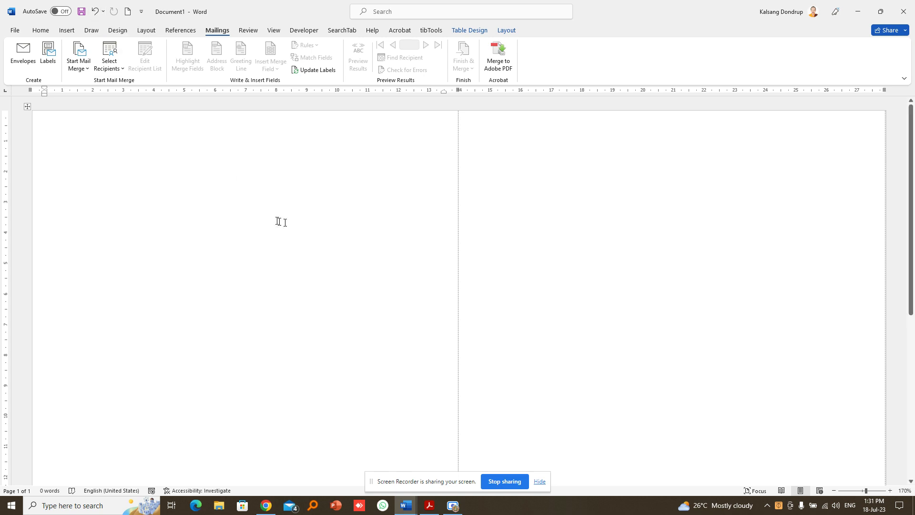
{"action": "key", "text": "ctrl+z"}
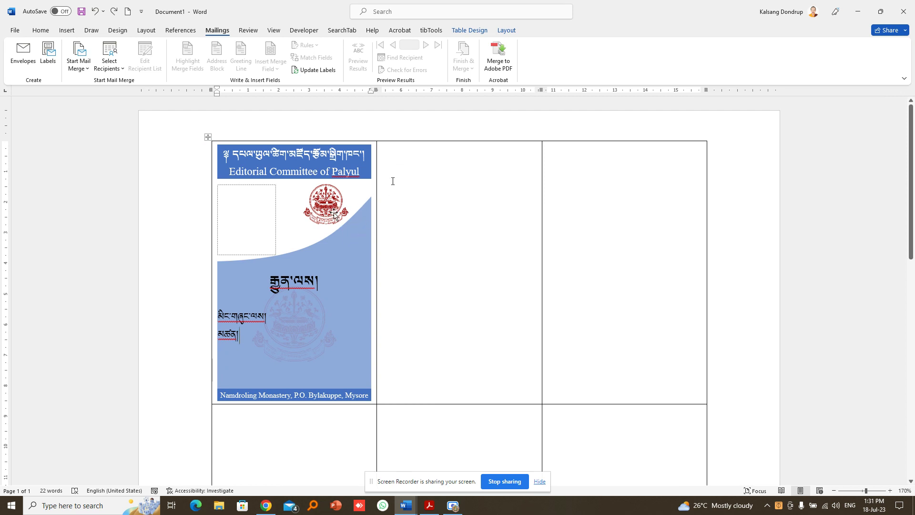
Update the labels to copy the first card's design into every other cell of the sheet.
{"action": "left_click", "coordinate": [397, 152]}
{"action": "left_click", "coordinate": [318, 71]}
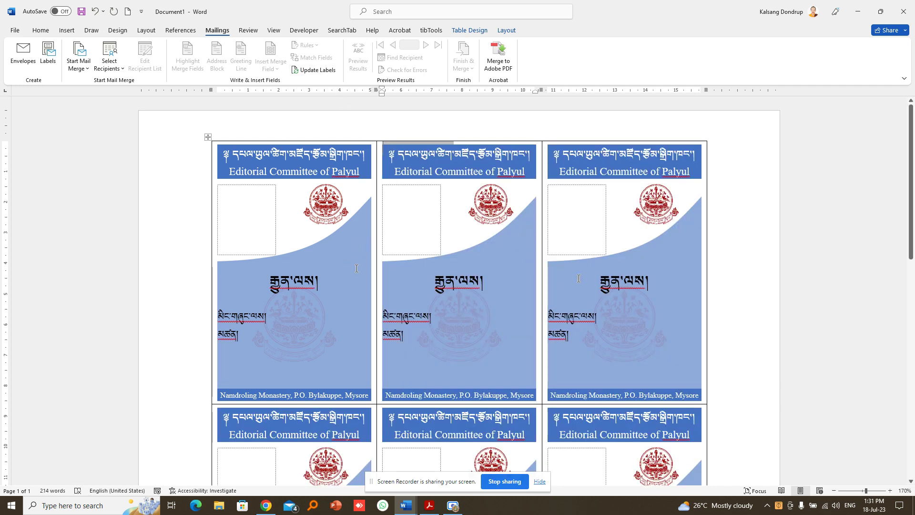
{"action": "scroll", "coordinate": [334, 224], "scroll_direction": "down", "scroll_amount": 3}
{"action": "scroll", "coordinate": [310, 194], "scroll_direction": "up", "scroll_amount": 3}
Append the test text དདད to the first card's རྒྱུན་ལས། line and update the labels across the sheet.
{"action": "left_click", "coordinate": [296, 282]}
{"action": "left_click", "coordinate": [322, 280]}
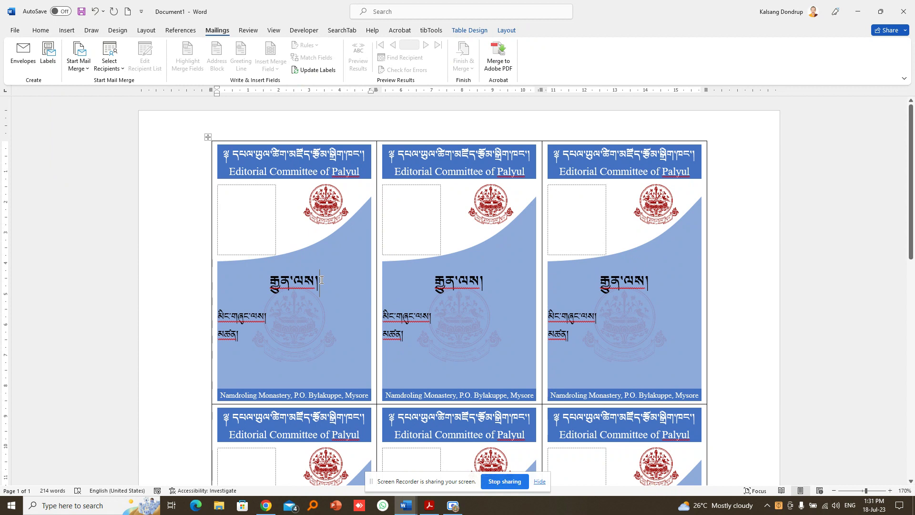
{"action": "type", "text": "དདད"}
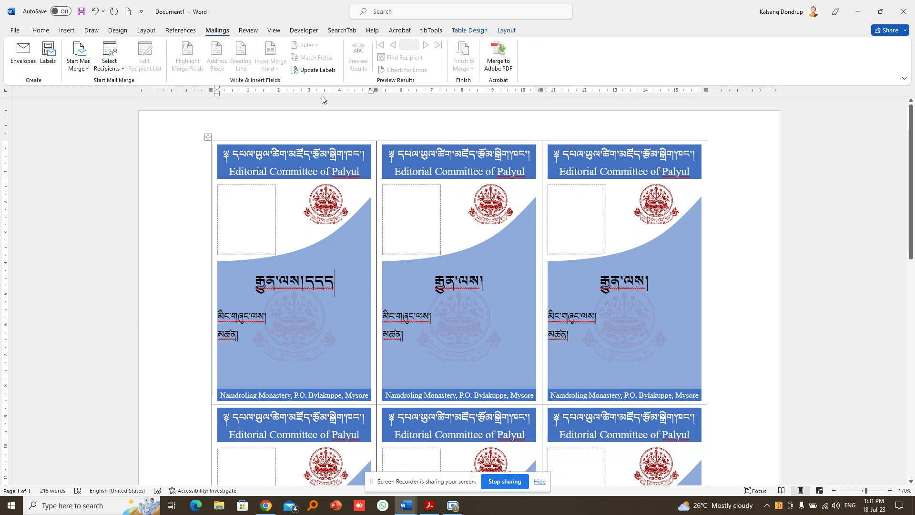
{"action": "left_click", "coordinate": [310, 70]}
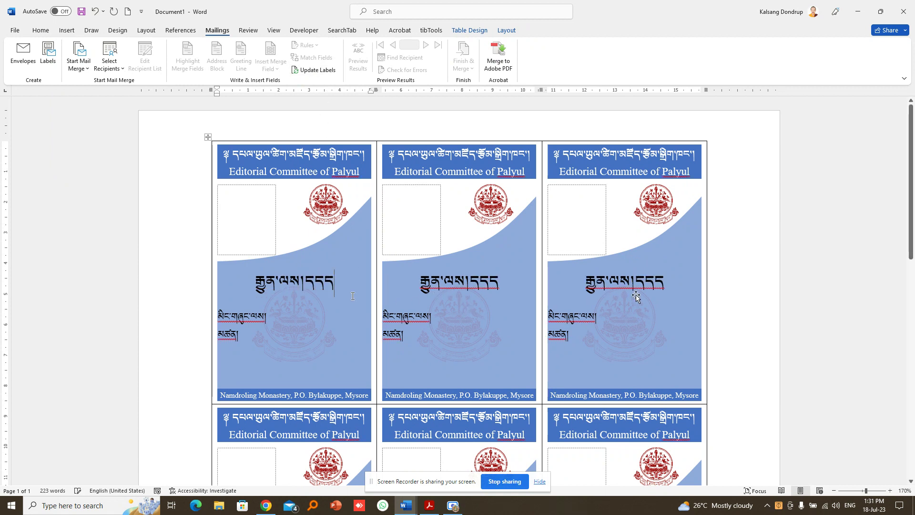
Delete the test text དདད from the first card and update the labels across the sheet.
{"action": "left_click_drag", "start_coordinate": [335, 281], "coordinate": [308, 285]}
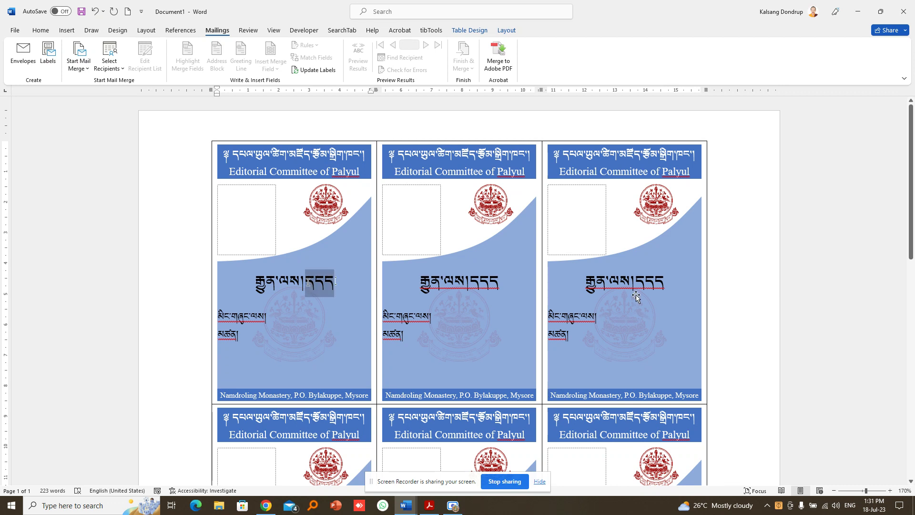
{"action": "key", "text": "BackSpace"}
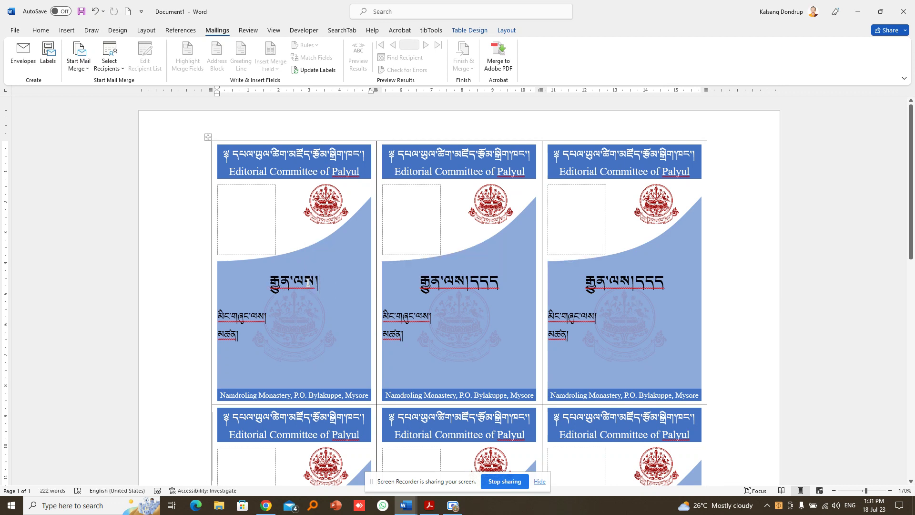
{"action": "left_click", "coordinate": [310, 70]}
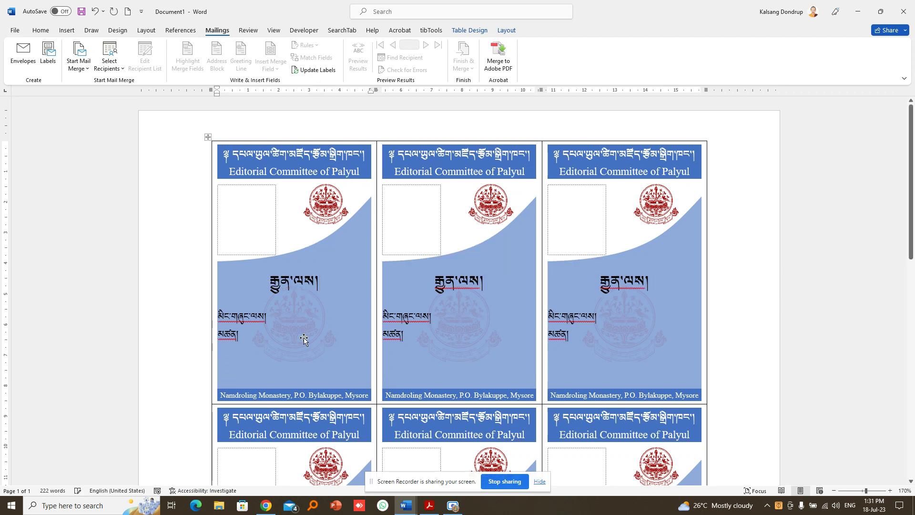
{"action": "left_click", "coordinate": [282, 324]}
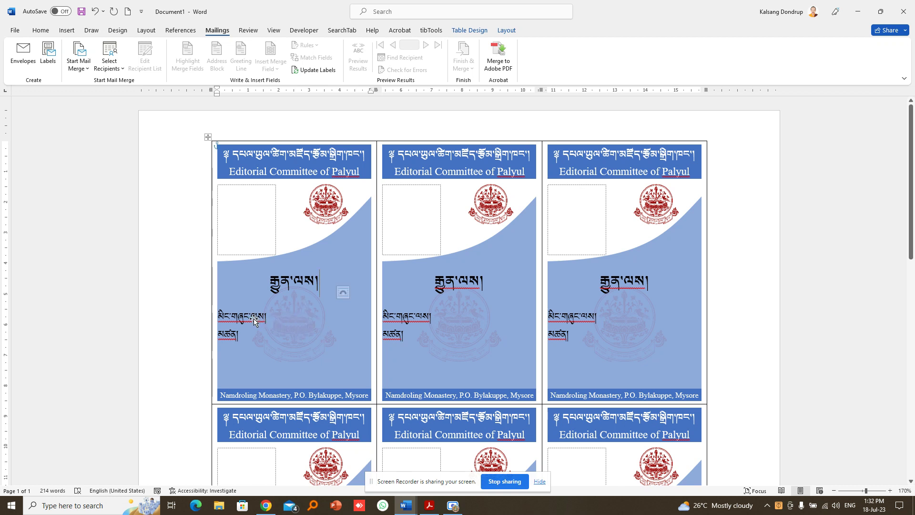
{"action": "left_click", "coordinate": [242, 316]}
{"action": "left_click", "coordinate": [293, 317]}
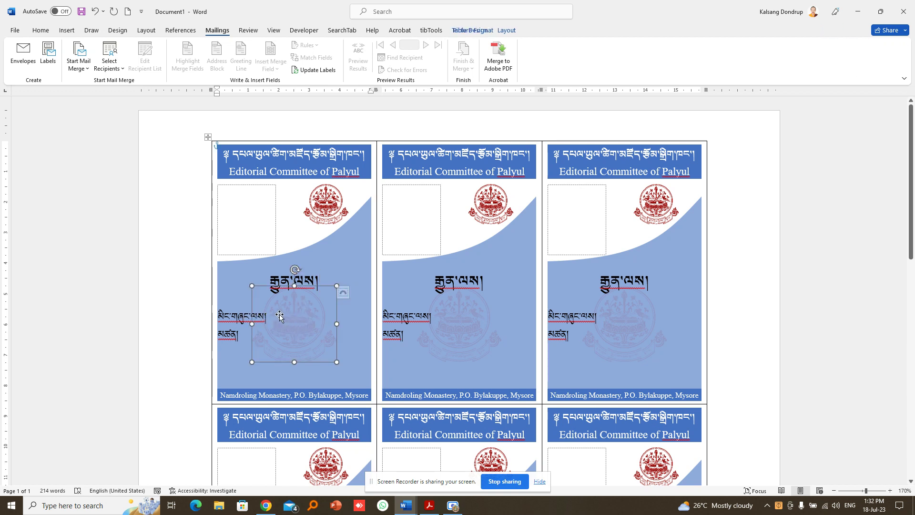
Fill in the first card with the number 1 on the མིང་གཞུང་ line and a sample name on the མཚན། line.
{"action": "left_click", "coordinate": [350, 293]}
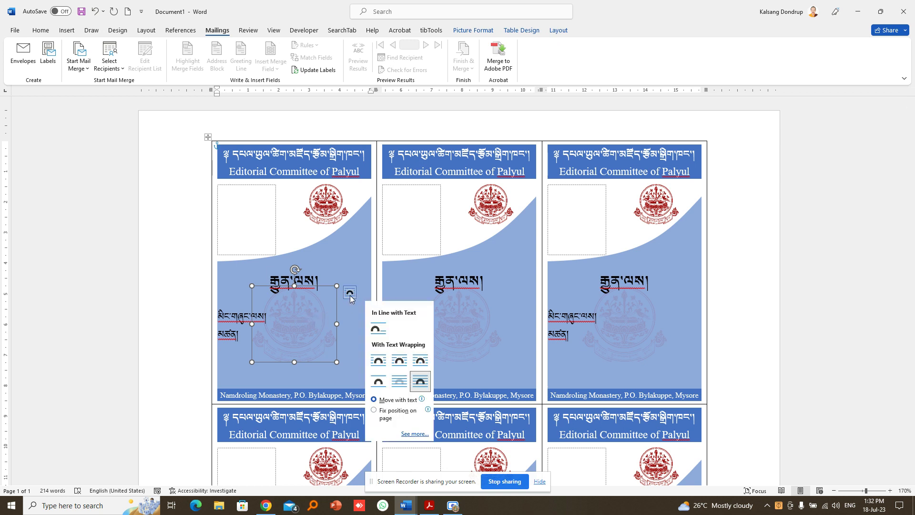
{"action": "left_click", "coordinate": [275, 317]}
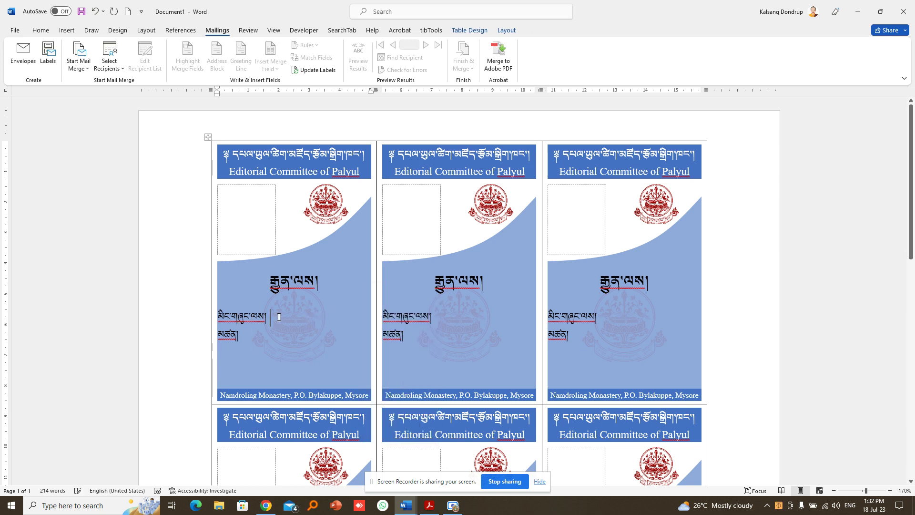
{"action": "type", "text": "ད"}
{"action": "left_click", "coordinate": [269, 335]}
{"action": "type", "text": "དག"}
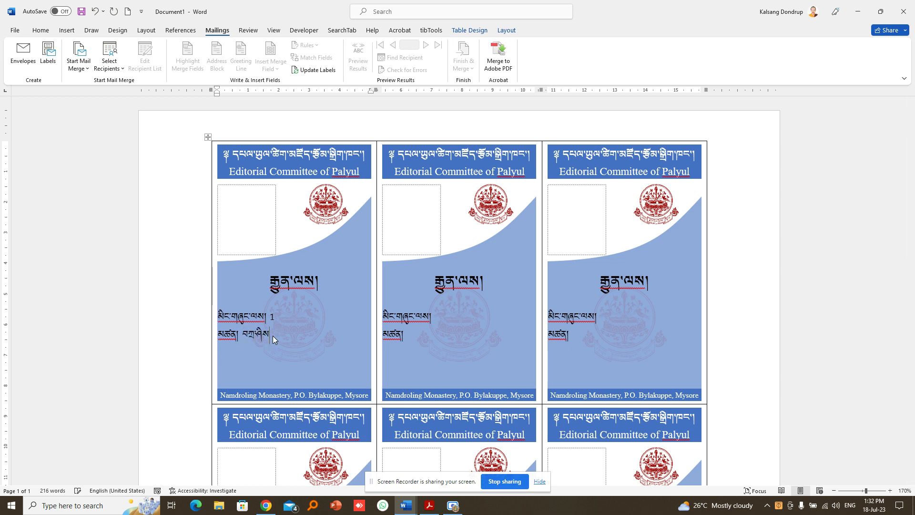
Insert the picture 1.jpg from the ID Photos folder into the first card's photo box and enlarge it to 2.23 cm by 1.73 cm.
{"action": "left_click", "coordinate": [252, 211]}
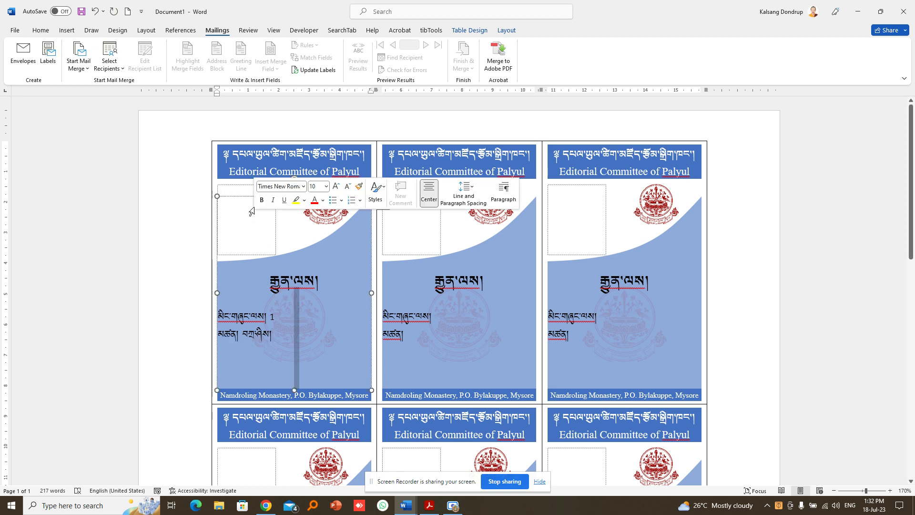
{"action": "left_click", "coordinate": [246, 189]}
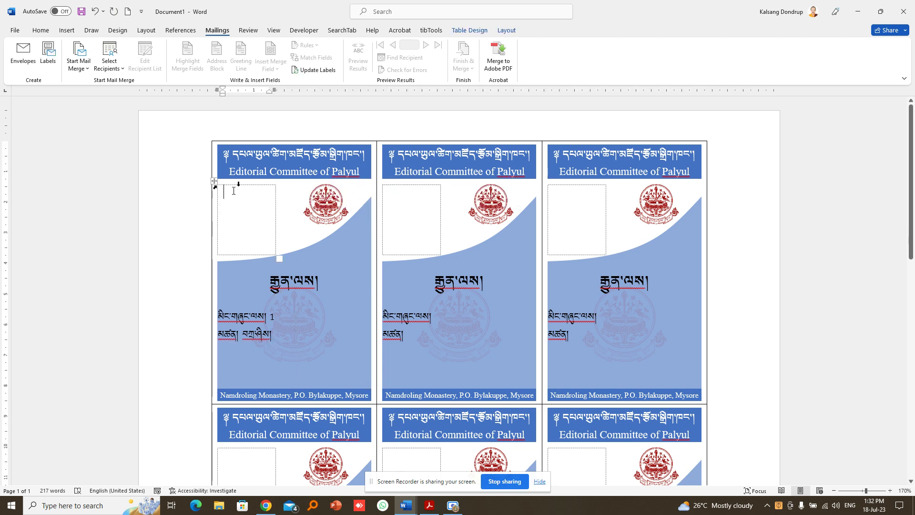
{"action": "left_click", "coordinate": [67, 30]}
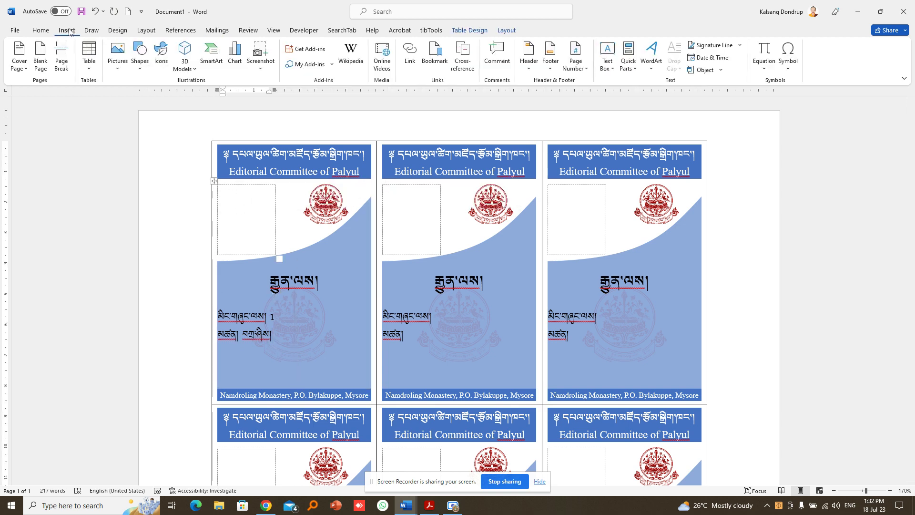
{"action": "left_click", "coordinate": [122, 69]}
{"action": "left_click", "coordinate": [140, 98]}
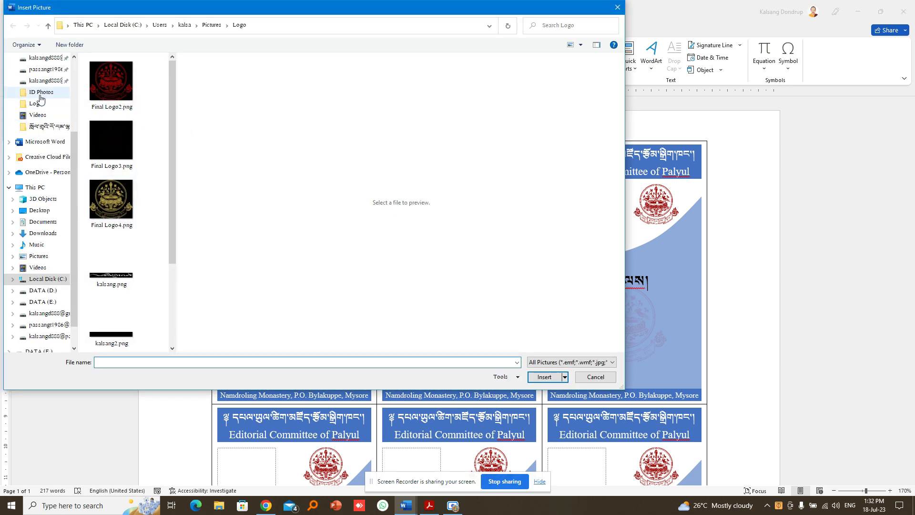
{"action": "left_click", "coordinate": [40, 93]}
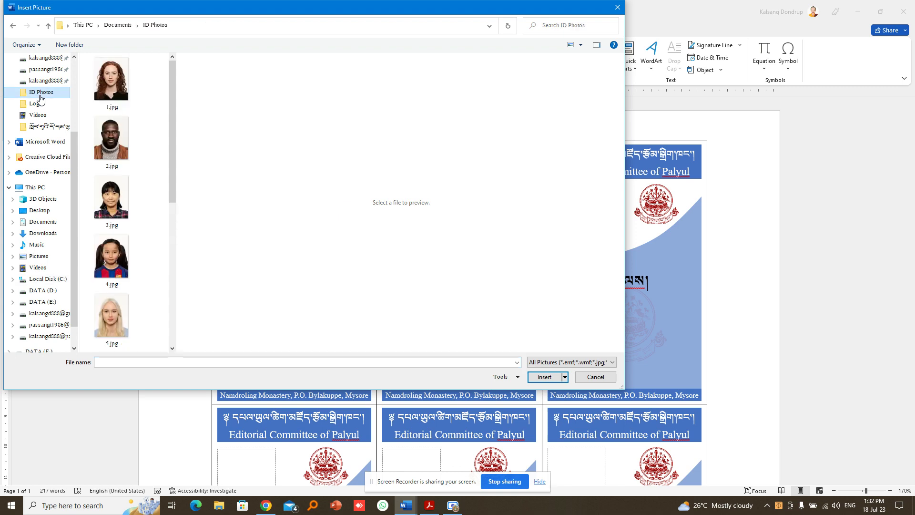
{"action": "left_click", "coordinate": [102, 106]}
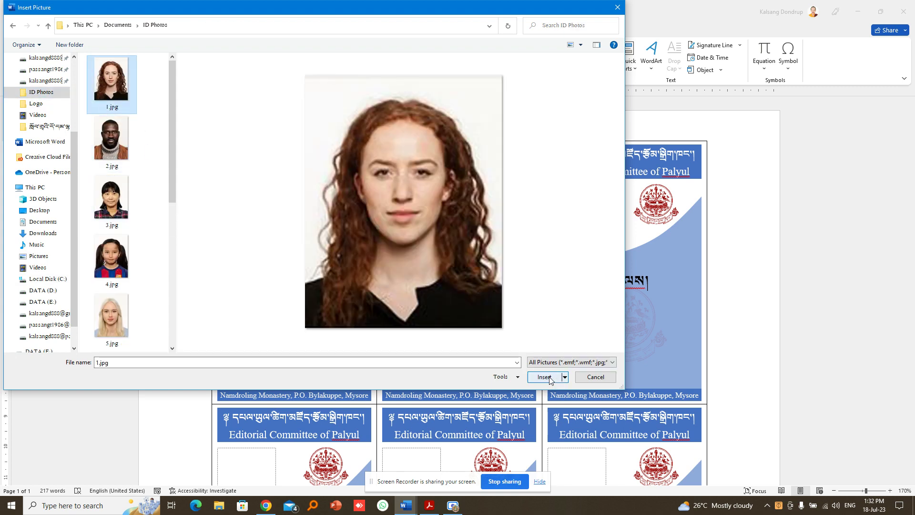
{"action": "left_click", "coordinate": [536, 379]}
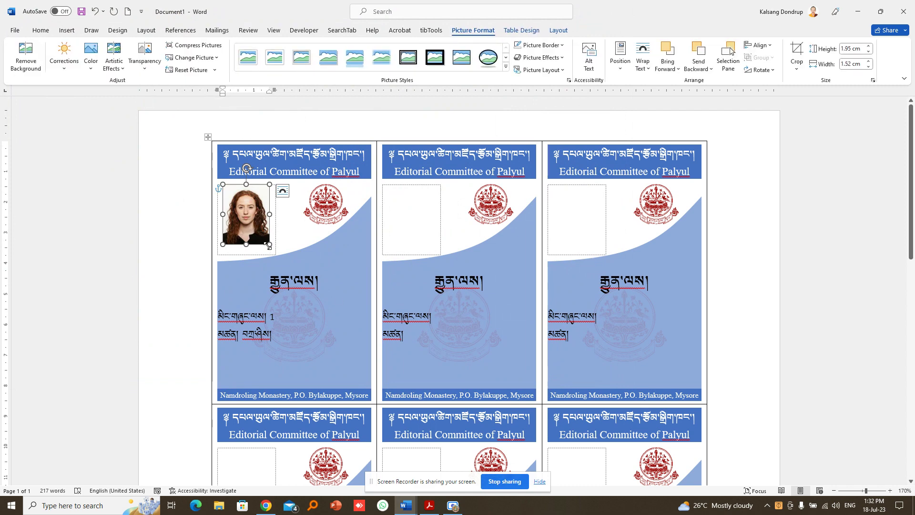
{"action": "left_click_drag", "start_coordinate": [270, 245], "coordinate": [275, 253]}
{"action": "left_click", "coordinate": [293, 285]}
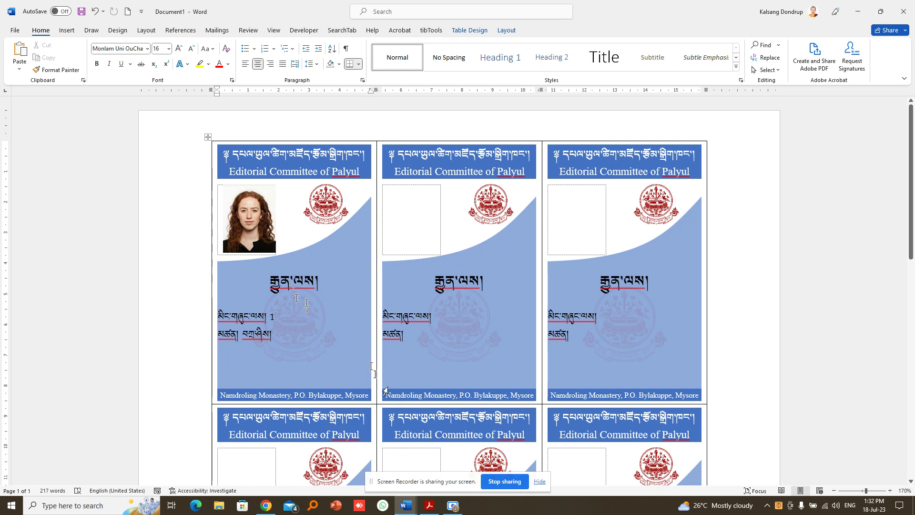
Delete the photo, the number 1 and the sample name from the first card.
{"action": "left_click", "coordinate": [259, 245]}
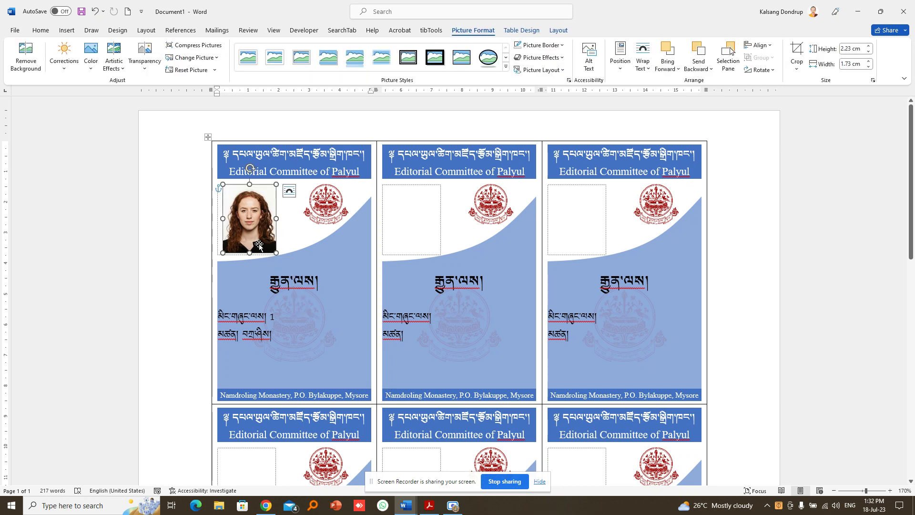
{"action": "key", "text": "Delete"}
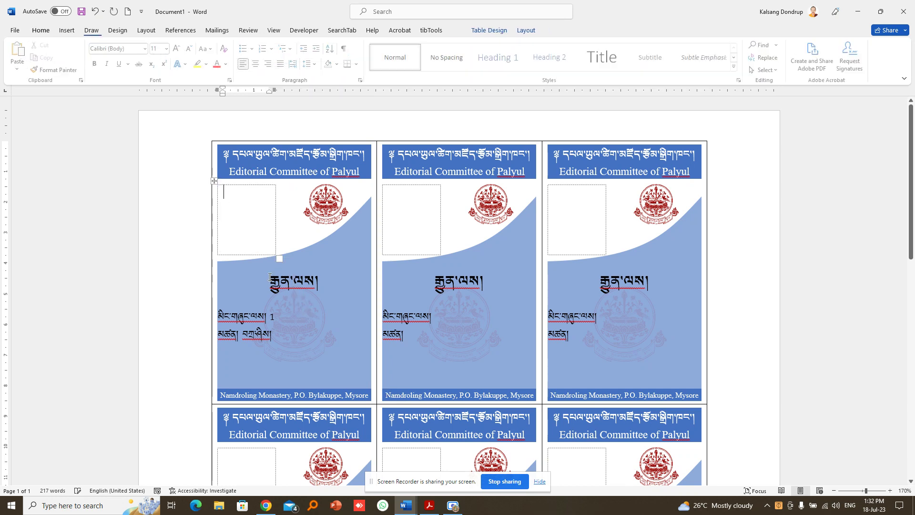
{"action": "left_click", "coordinate": [284, 320]}
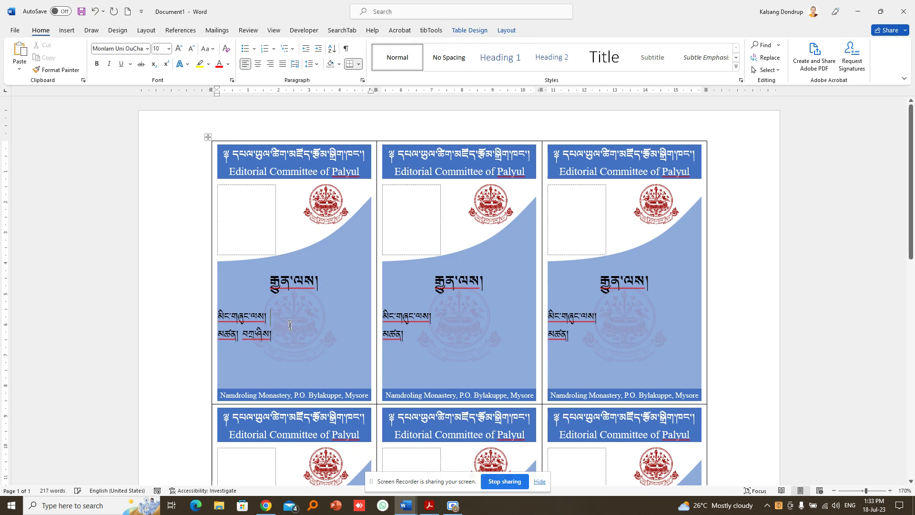
{"action": "key", "text": "BackSpace"}
{"action": "left_click_drag", "start_coordinate": [272, 335], "coordinate": [242, 335]}
{"action": "key", "text": "BackSpace"}
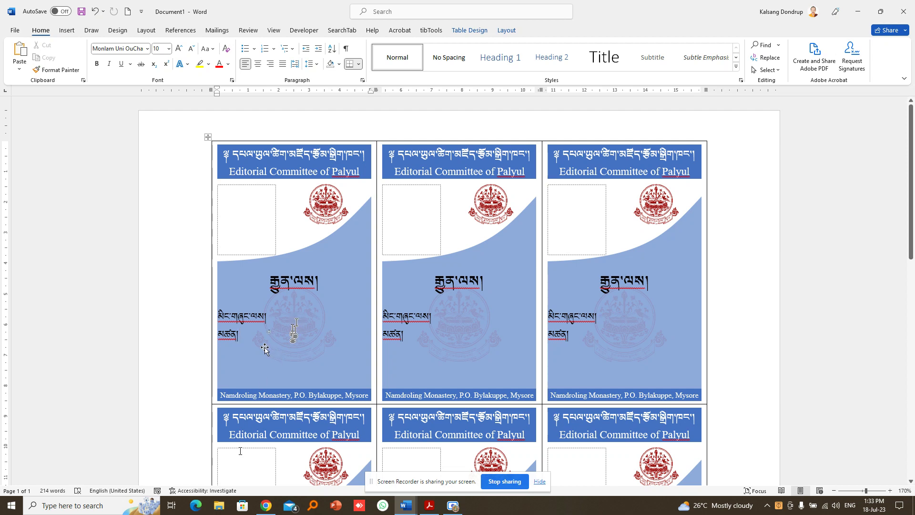
Start Excel, create a blank workbook and move its window down over the card document.
{"action": "left_click", "coordinate": [6, 511]}
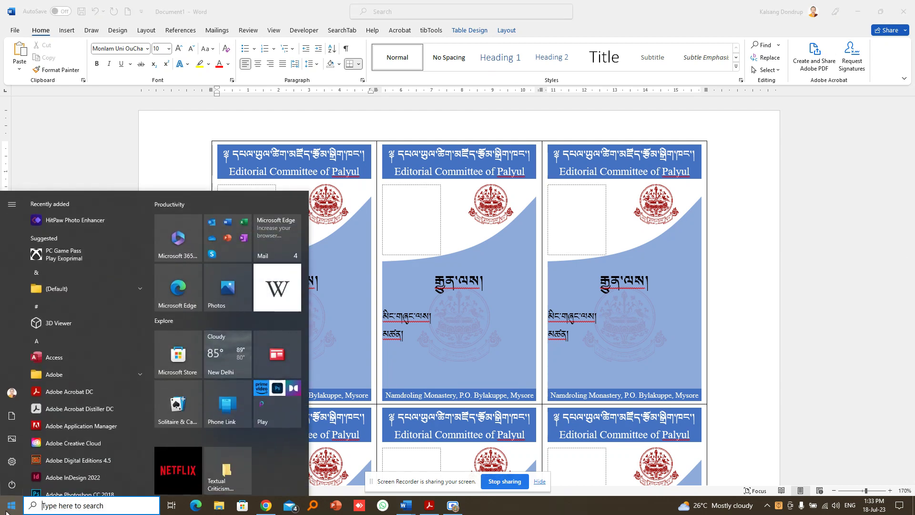
{"action": "scroll", "coordinate": [76, 438], "scroll_direction": "down", "scroll_amount": 6}
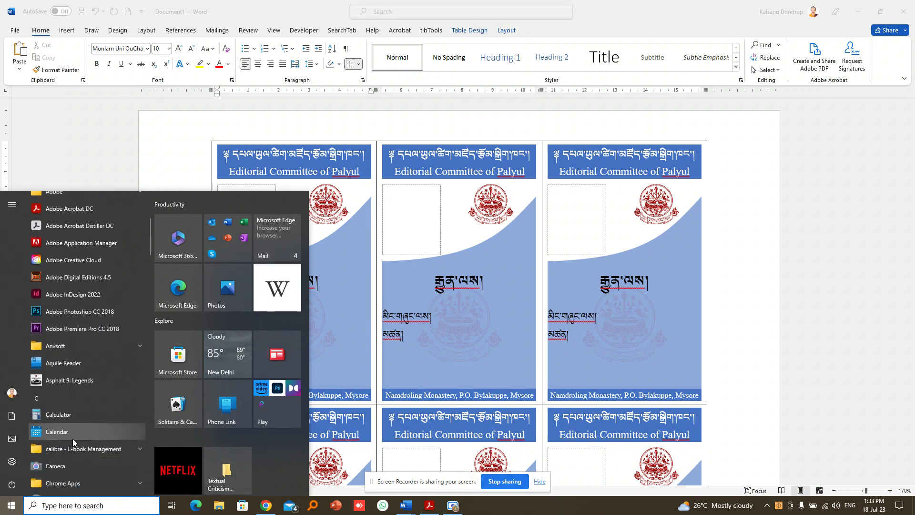
{"action": "scroll", "coordinate": [76, 436], "scroll_direction": "down", "scroll_amount": 4}
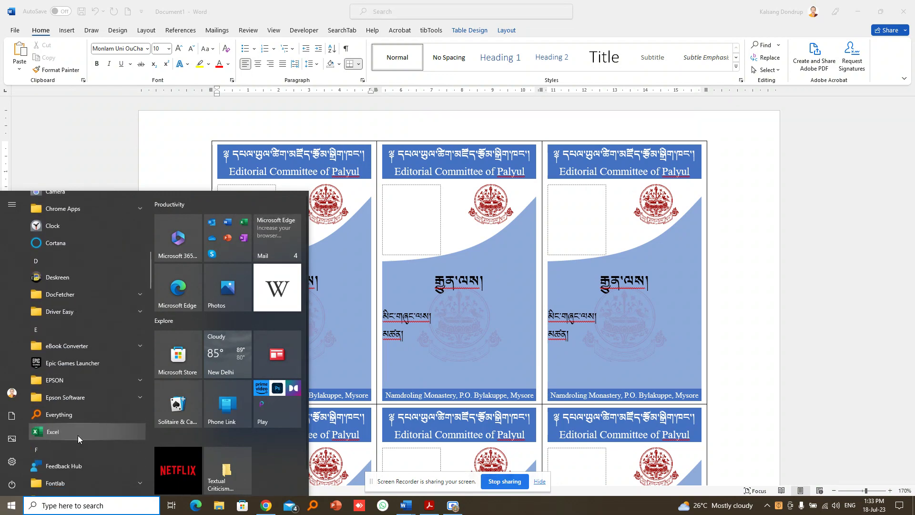
{"action": "left_click", "coordinate": [71, 432]}
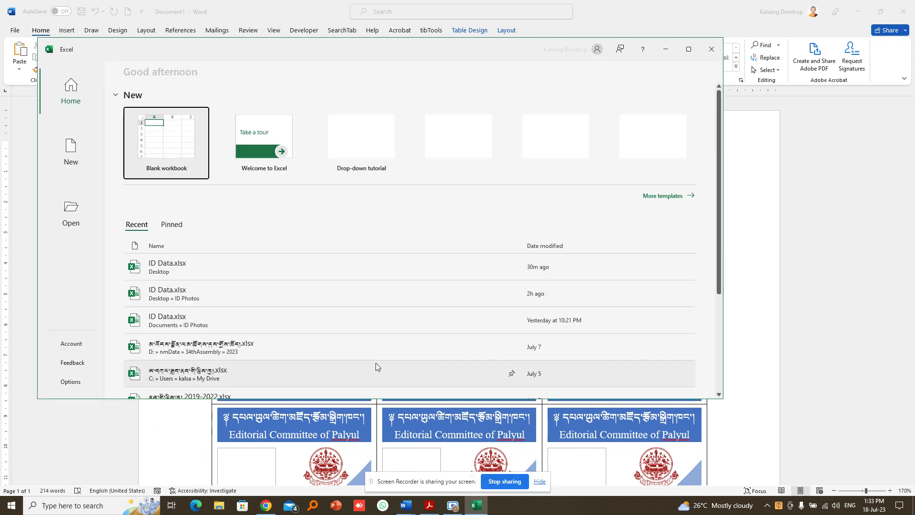
{"action": "left_click", "coordinate": [175, 145]}
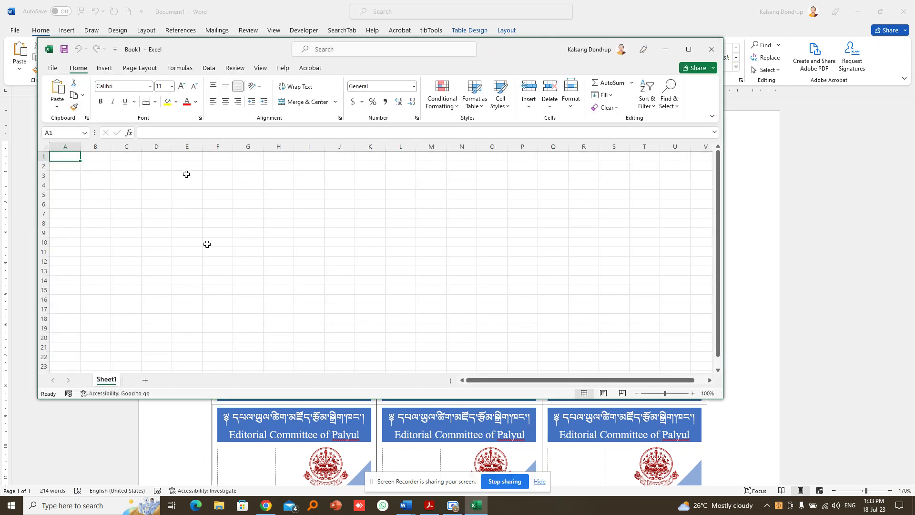
{"action": "left_click_drag", "start_coordinate": [503, 55], "coordinate": [542, 86]}
Enter the column headings མིང་གཞུང་ཨང་།, མཚན།, ལས་སྣེ། and པར། in cells A1 to D1.
{"action": "type", "text": "ཆ"}
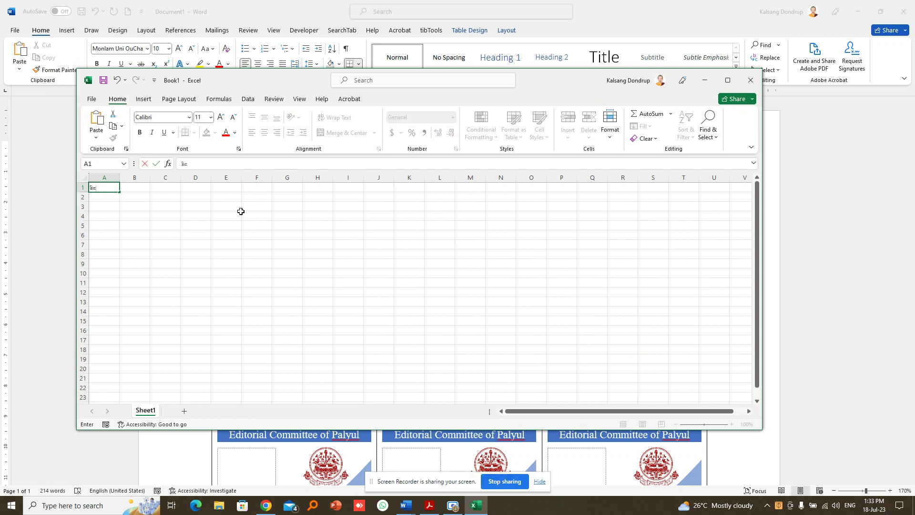
{"action": "type", "text": "ོས་གླིང་ལས"}
{"action": "key", "text": "Tab"}
{"action": "type", "text": "ཆས།"}
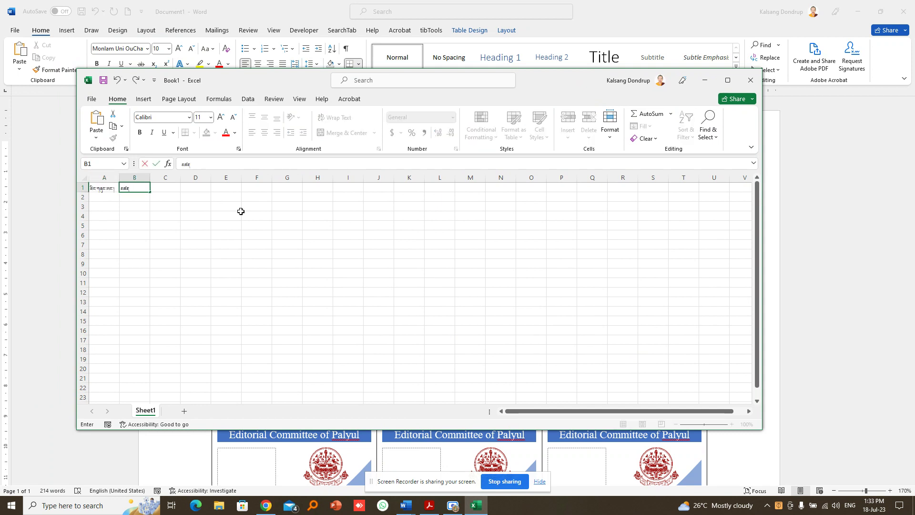
{"action": "key", "text": "Tab"}
{"action": "type", "text": "ལས"}
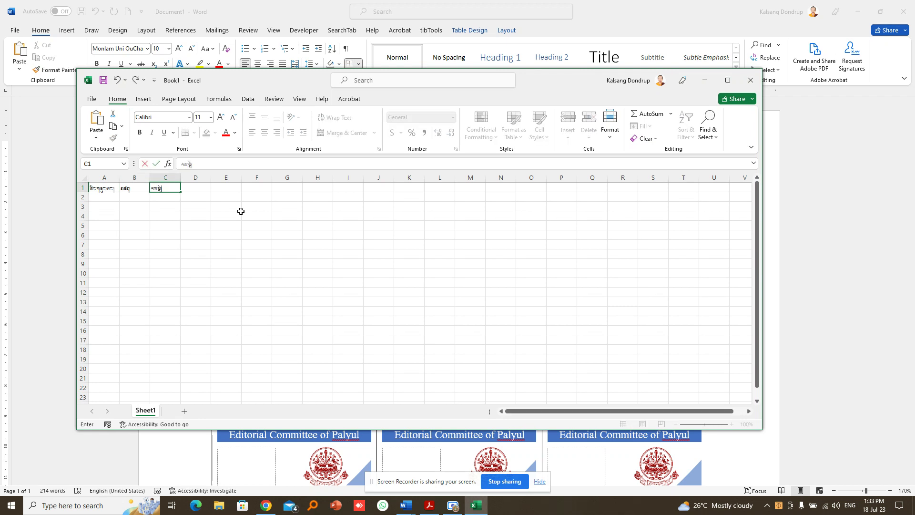
{"action": "key", "text": "Tab"}
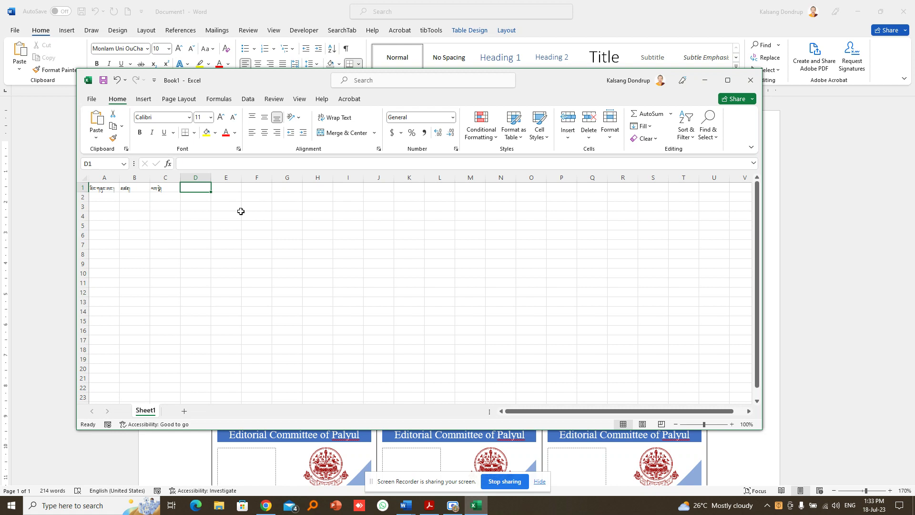
{"action": "type", "text": "བར།"}
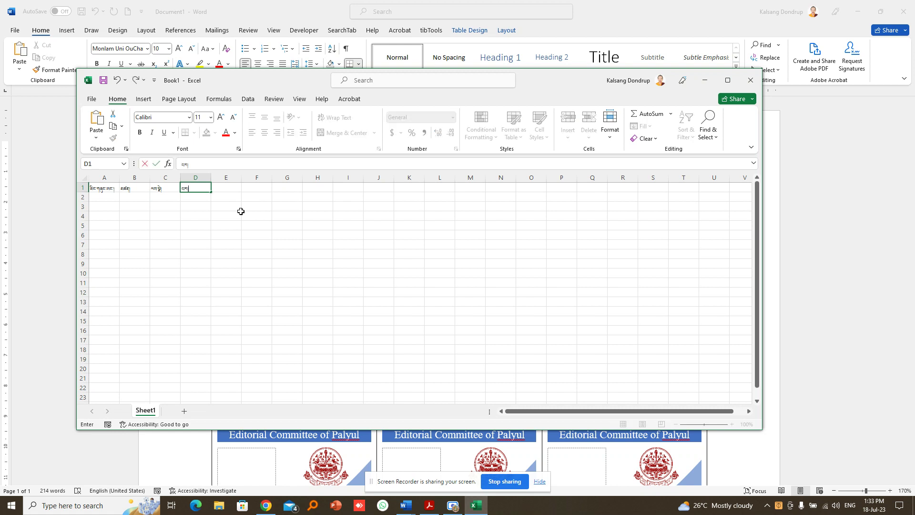
{"action": "key", "text": "Return"}
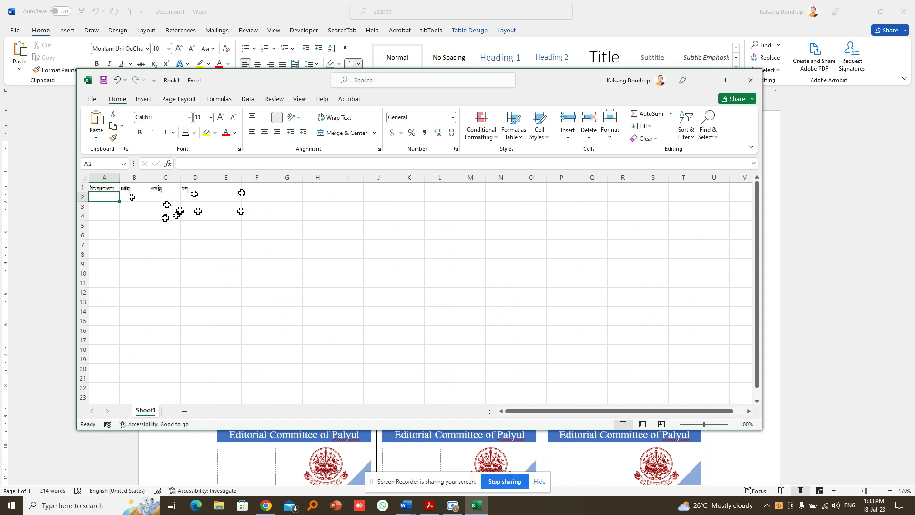
Increase the font size of the whole worksheet to 24.
{"action": "left_click", "coordinate": [83, 178]}
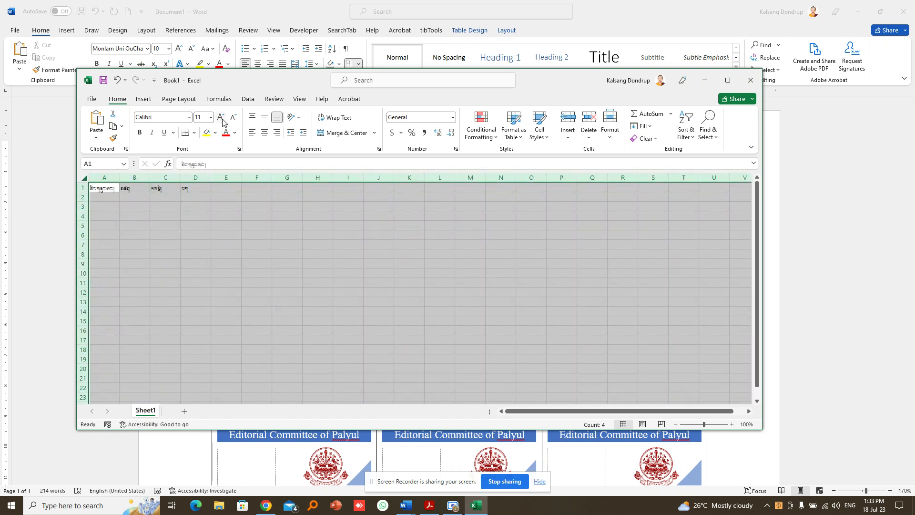
{"action": "left_click", "coordinate": [220, 116]}
{"action": "left_click", "coordinate": [220, 117]}
{"action": "left_click", "coordinate": [220, 117]}
{"action": "left_click", "coordinate": [221, 117]}
{"action": "left_click", "coordinate": [220, 117]}
{"action": "left_click", "coordinate": [220, 117]}
{"action": "left_click", "coordinate": [220, 117]}
Widen all the worksheet columns, and make columns B and D wider still.
{"action": "left_click_drag", "start_coordinate": [119, 177], "coordinate": [162, 177]}
{"action": "left_click", "coordinate": [261, 220]}
{"action": "left_click_drag", "start_coordinate": [237, 180], "coordinate": [275, 179]}
{"action": "left_click", "coordinate": [381, 214]}
{"action": "left_click_drag", "start_coordinate": [422, 176], "coordinate": [533, 177]}
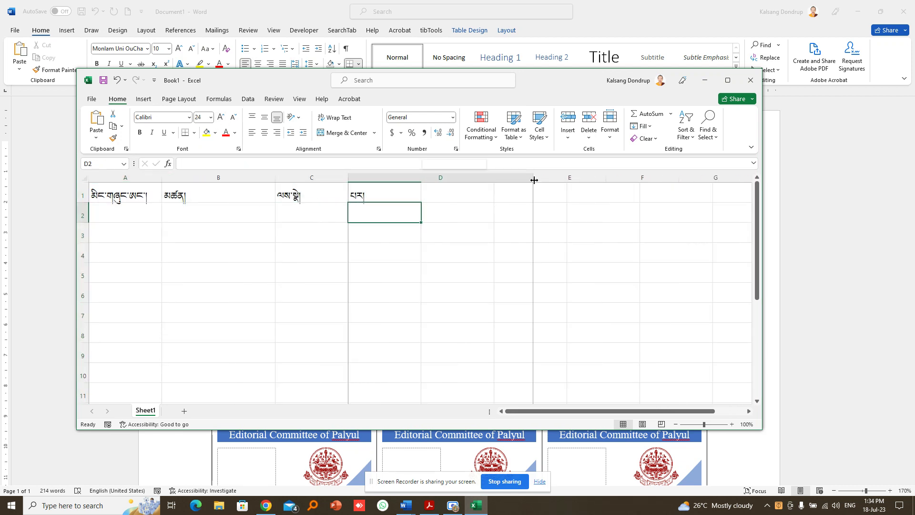
Copy the ten rows of names and positions from the other Word document and paste them into the worksheet starting at cell B2.
{"action": "left_click", "coordinate": [183, 224]}
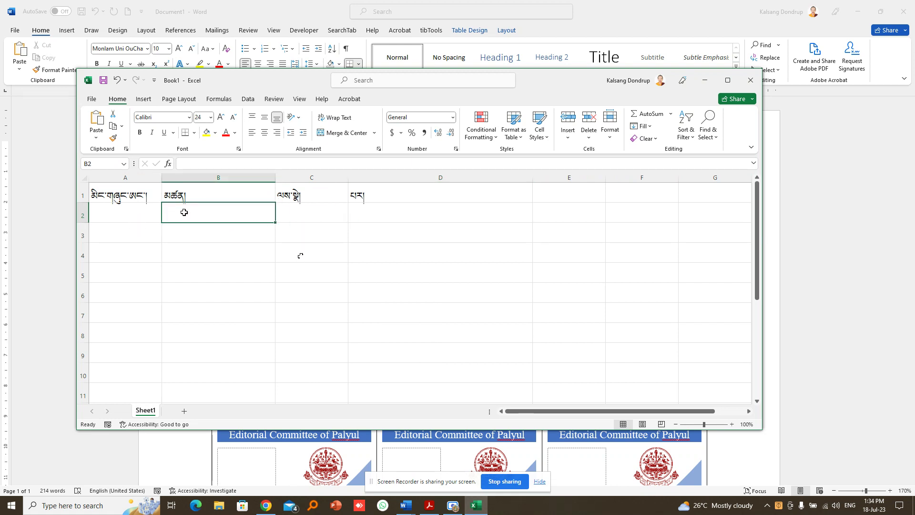
{"action": "left_click", "coordinate": [405, 506]}
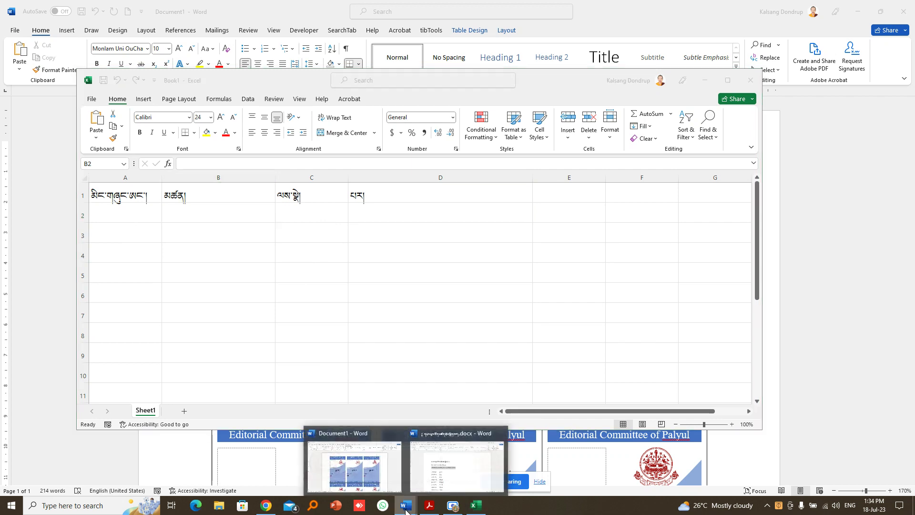
{"action": "left_click", "coordinate": [442, 473]}
{"action": "scroll", "coordinate": [403, 395], "scroll_direction": "down", "scroll_amount": 3}
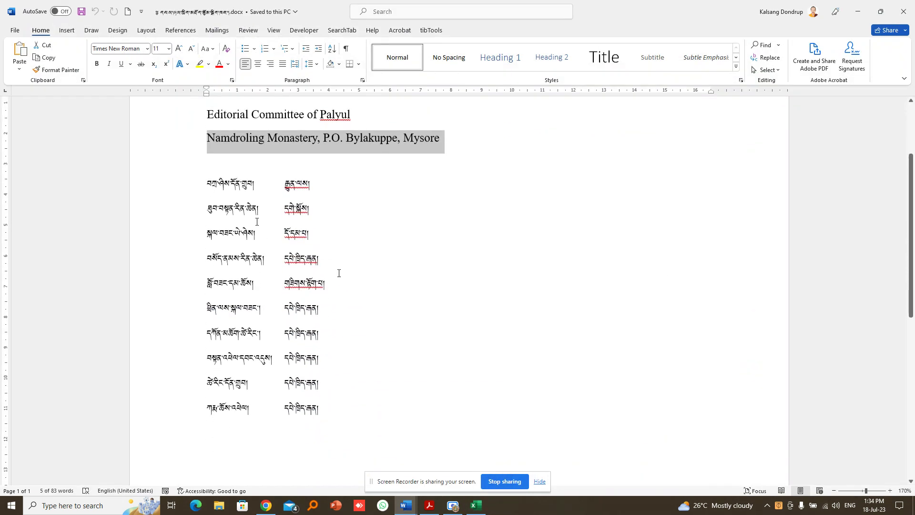
{"action": "left_click_drag", "start_coordinate": [205, 183], "coordinate": [333, 410]}
{"action": "key", "text": "ctrl+c"}
{"action": "key", "text": "alt+Tab"}
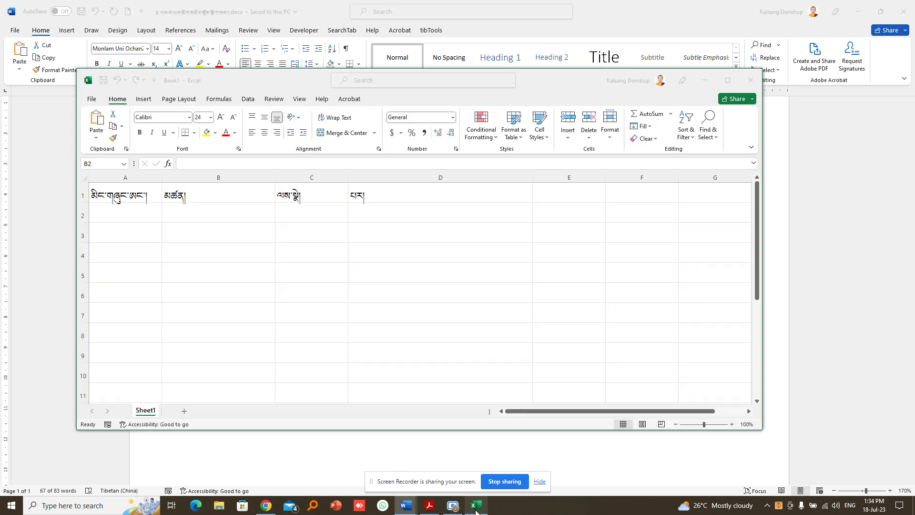
{"action": "key", "text": "ctrl+v"}
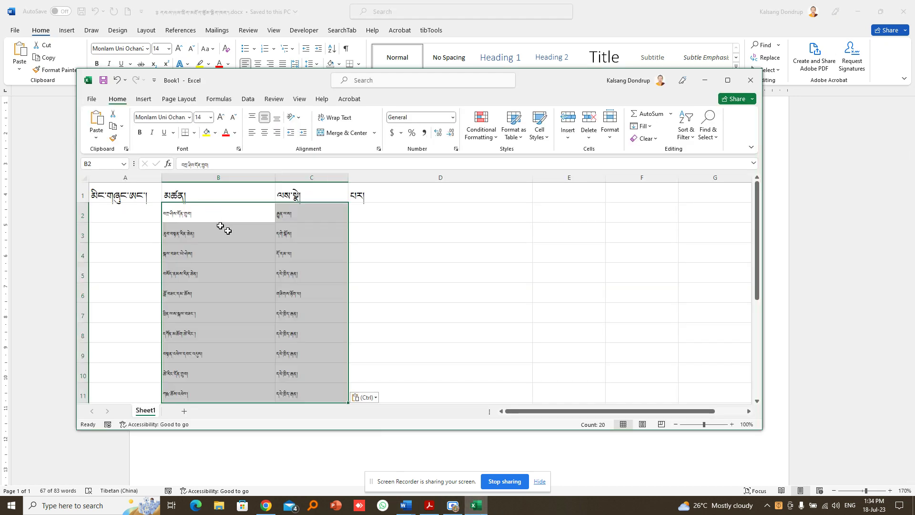
{"action": "scroll", "coordinate": [282, 311], "scroll_direction": "down", "scroll_amount": 2}
{"action": "scroll", "coordinate": [283, 311], "scroll_direction": "up", "scroll_amount": 2}
{"action": "left_click", "coordinate": [395, 256]}
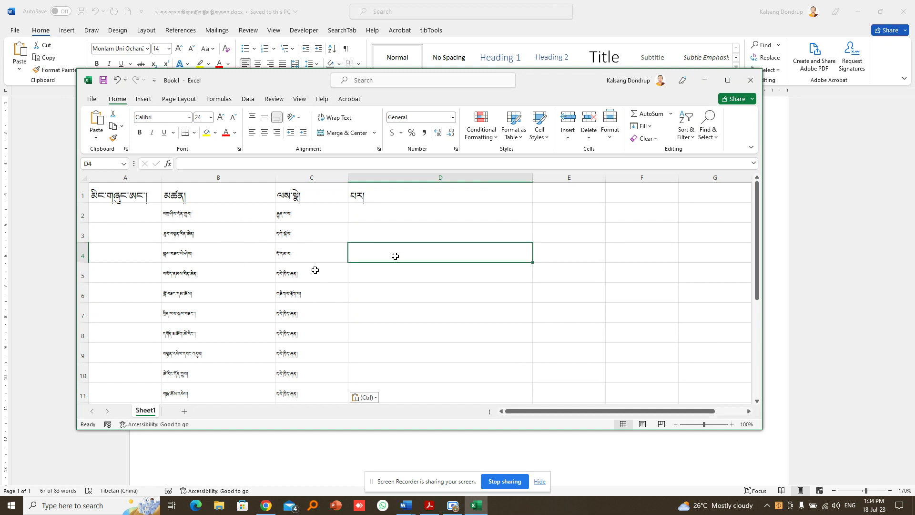
{"action": "scroll", "coordinate": [291, 269], "scroll_direction": "down", "scroll_amount": 1}
{"action": "scroll", "coordinate": [271, 263], "scroll_direction": "up", "scroll_amount": 1}
Enter 1 in cell A2 and fill it down to A11 as a series from 1 to 10.
{"action": "left_click", "coordinate": [129, 213]}
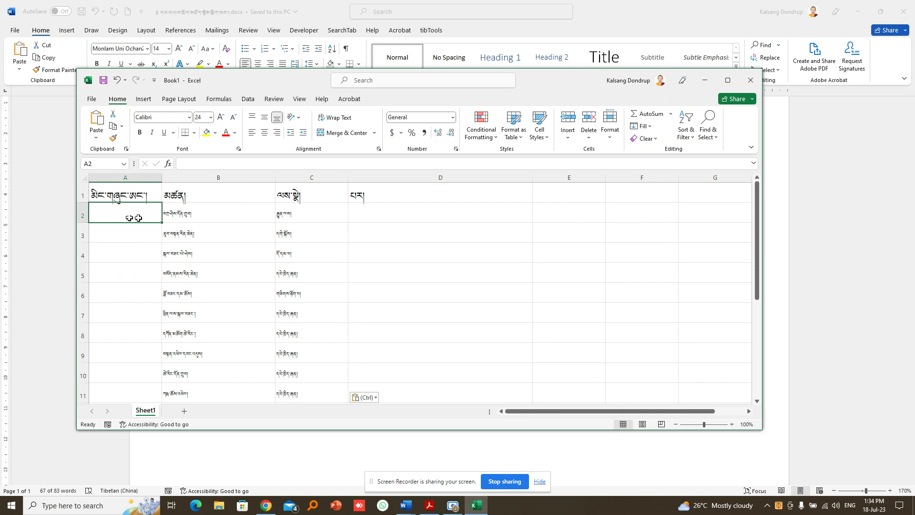
{"action": "type", "text": "1"}
{"action": "key", "text": "Return"}
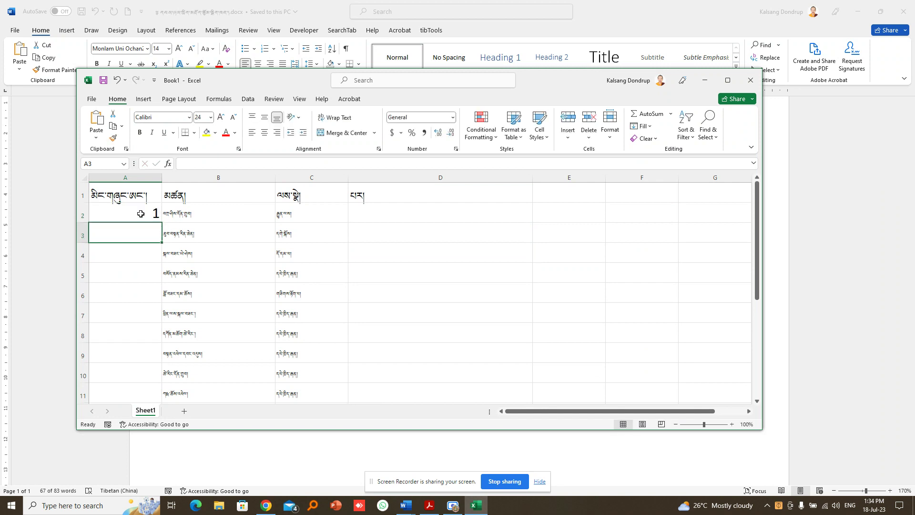
{"action": "left_click", "coordinate": [141, 213]}
{"action": "left_click_drag", "start_coordinate": [163, 222], "coordinate": [168, 367]}
{"action": "left_click", "coordinate": [170, 373]}
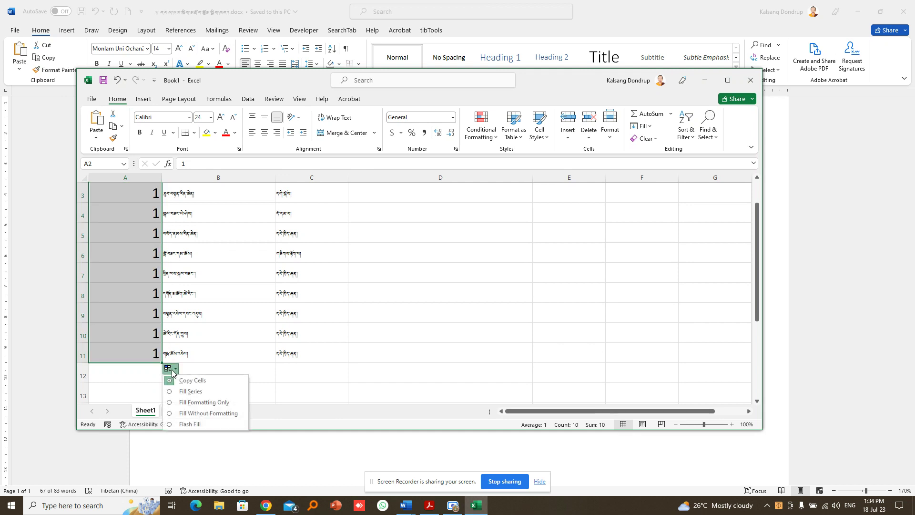
{"action": "left_click", "coordinate": [193, 391]}
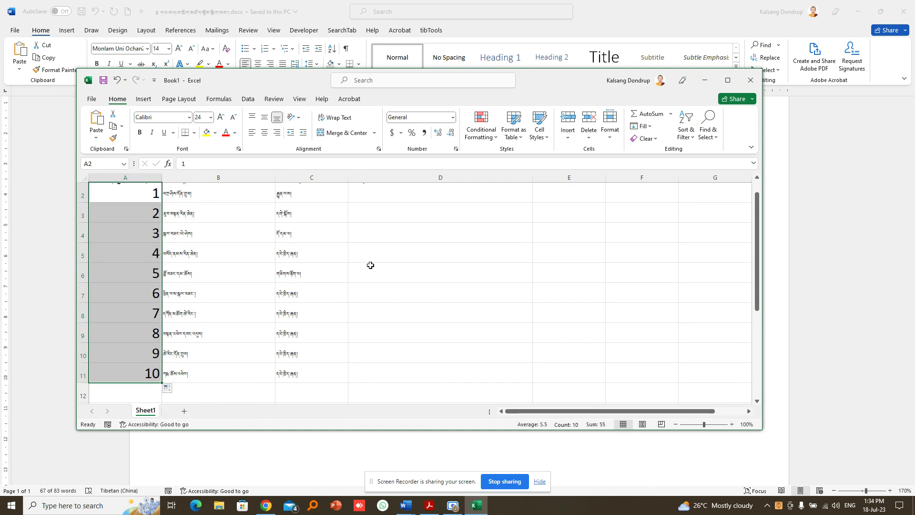
Insert a hyperlink in cell D2 to the file 1.jpg in the ID Photos folder under Documents.
{"action": "scroll", "coordinate": [371, 263], "scroll_direction": "up", "scroll_amount": 1}
{"action": "left_click", "coordinate": [380, 212]}
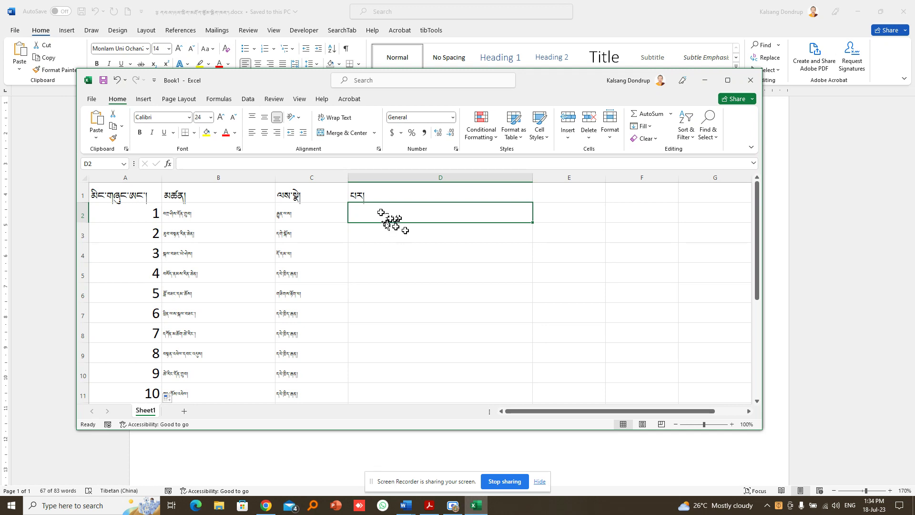
{"action": "left_click", "coordinate": [144, 99]}
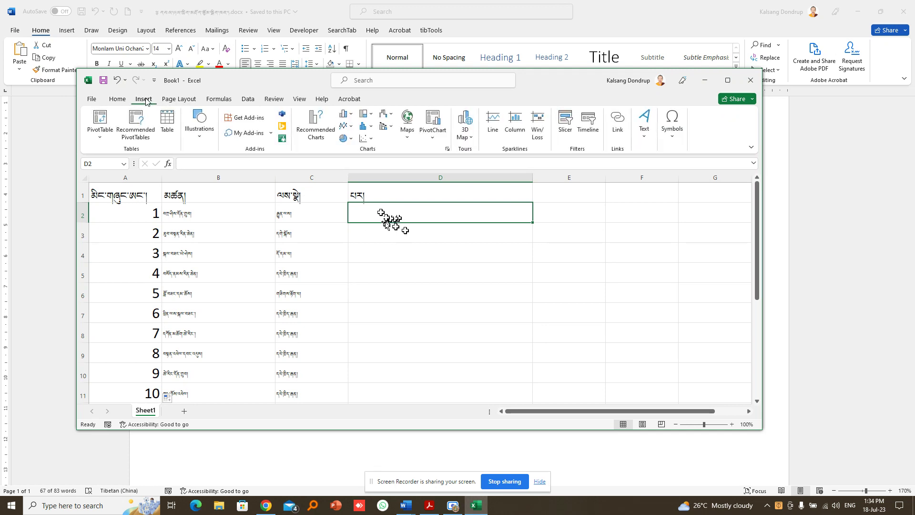
{"action": "left_click", "coordinate": [617, 125]}
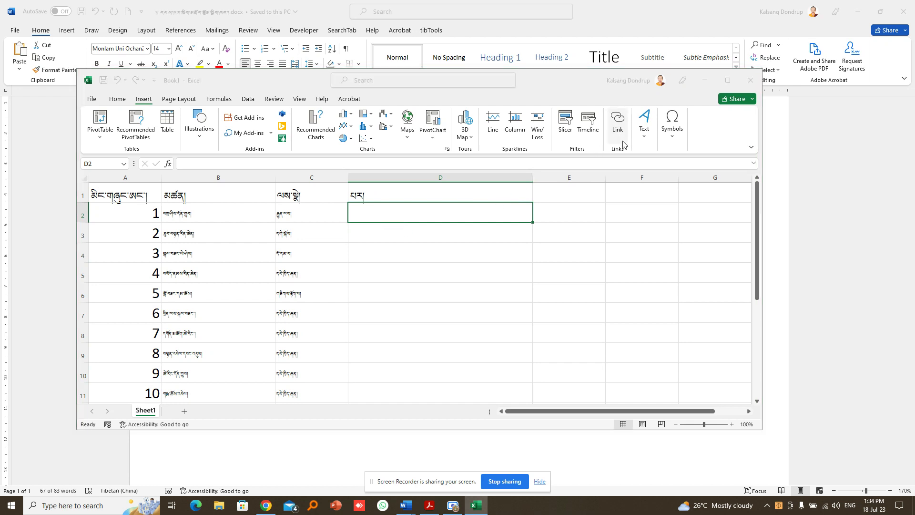
{"action": "scroll", "coordinate": [560, 282], "scroll_direction": "down", "scroll_amount": 1}
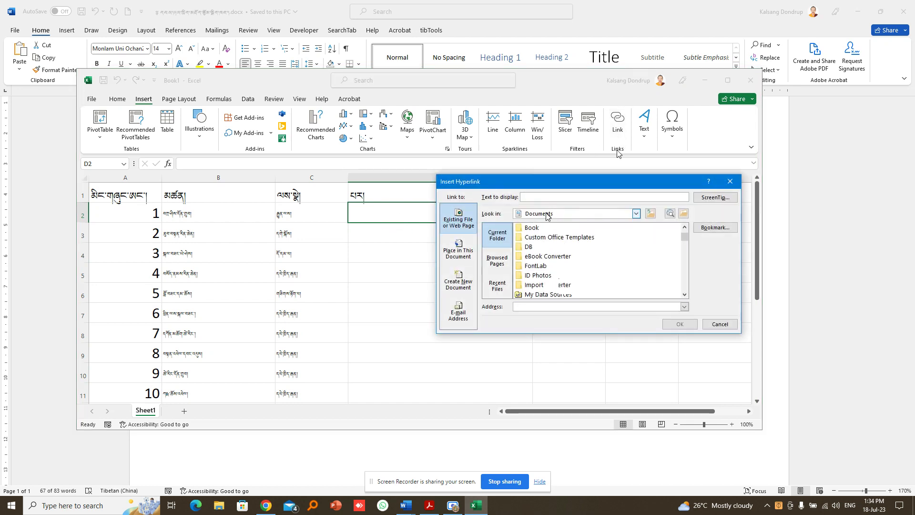
{"action": "double_click", "coordinate": [538, 276]}
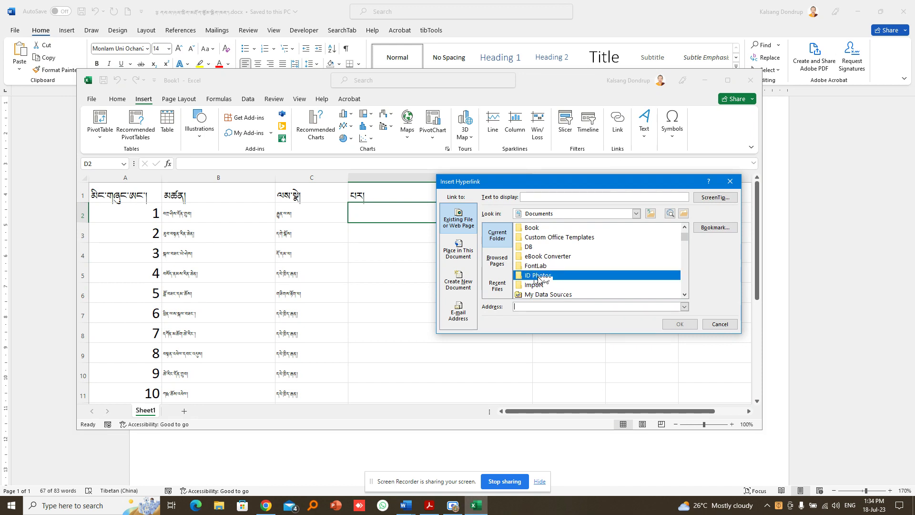
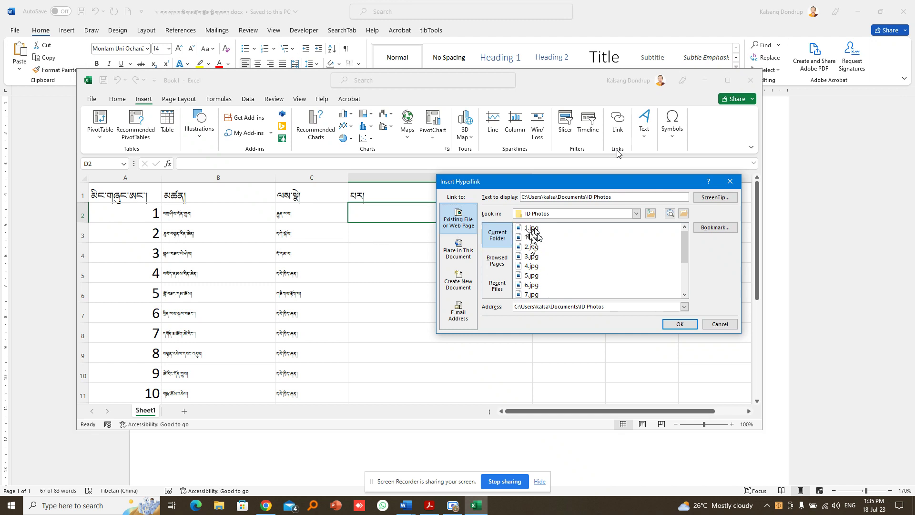
{"action": "left_click", "coordinate": [529, 229]}
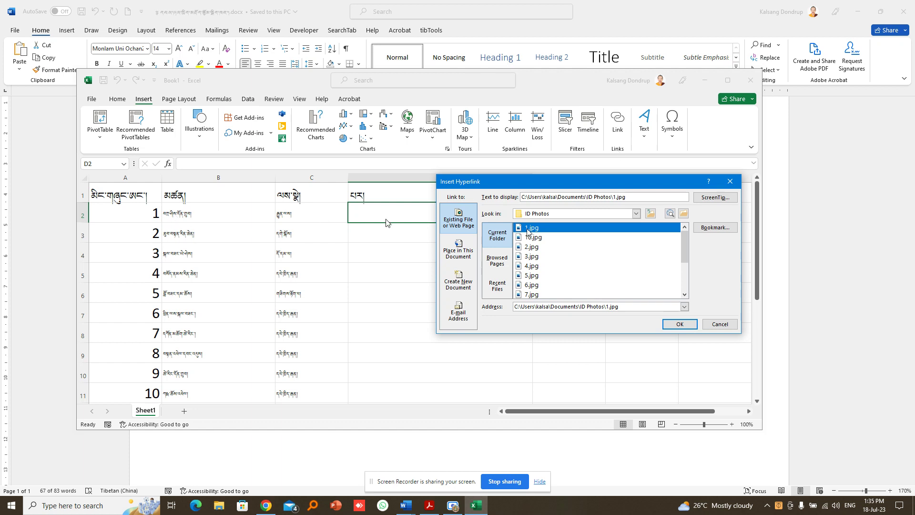
{"action": "left_click", "coordinate": [679, 324]}
Insert a hyperlink in cell D3 to the file 2.jpg in the ID Photos folder.
{"action": "left_click", "coordinate": [446, 233]}
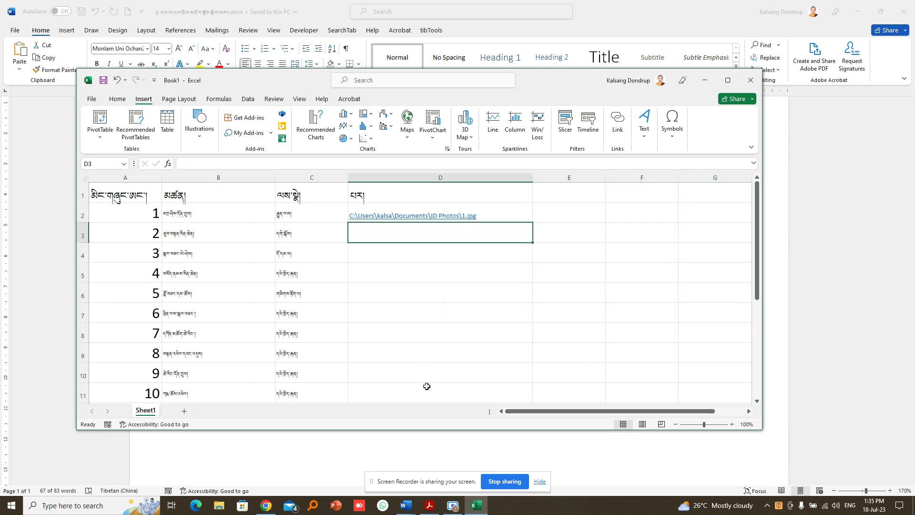
{"action": "left_click", "coordinate": [617, 123]}
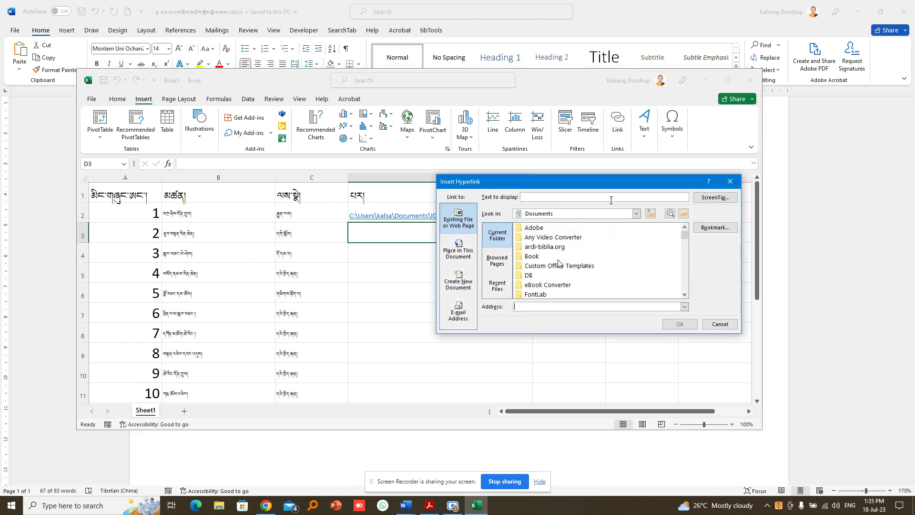
{"action": "scroll", "coordinate": [555, 293], "scroll_direction": "down", "scroll_amount": 1}
{"action": "double_click", "coordinate": [541, 275]}
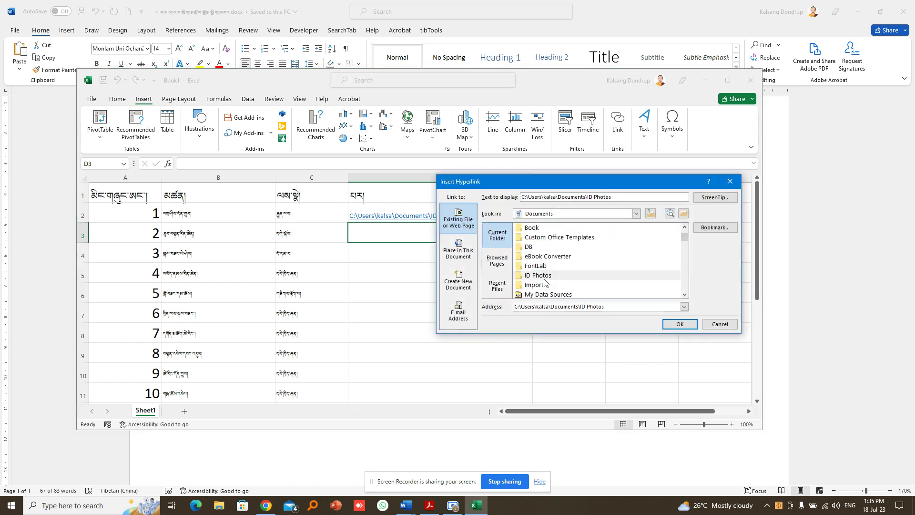
{"action": "left_click", "coordinate": [548, 247]}
{"action": "left_click", "coordinate": [679, 325]}
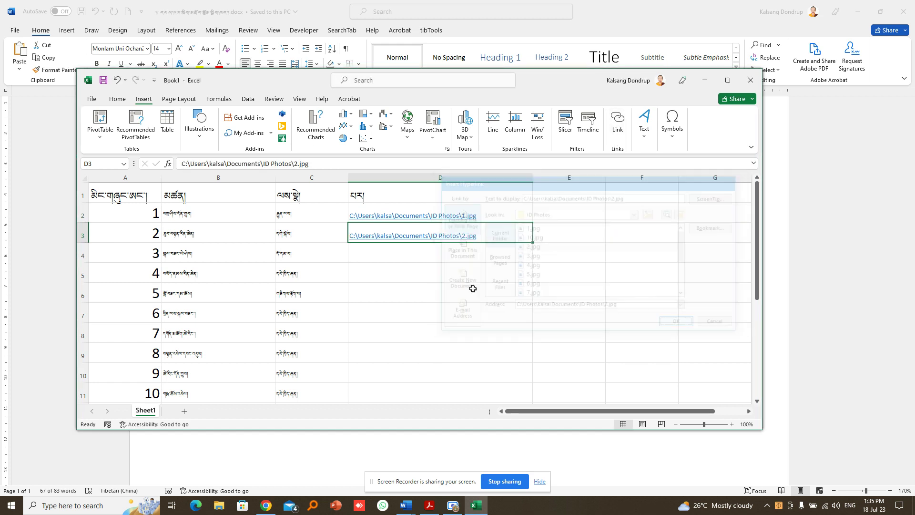
Insert a hyperlink in cell D4 to the file 3.jpg in the ID Photos folder.
{"action": "left_click", "coordinate": [433, 256]}
{"action": "left_click", "coordinate": [618, 139]}
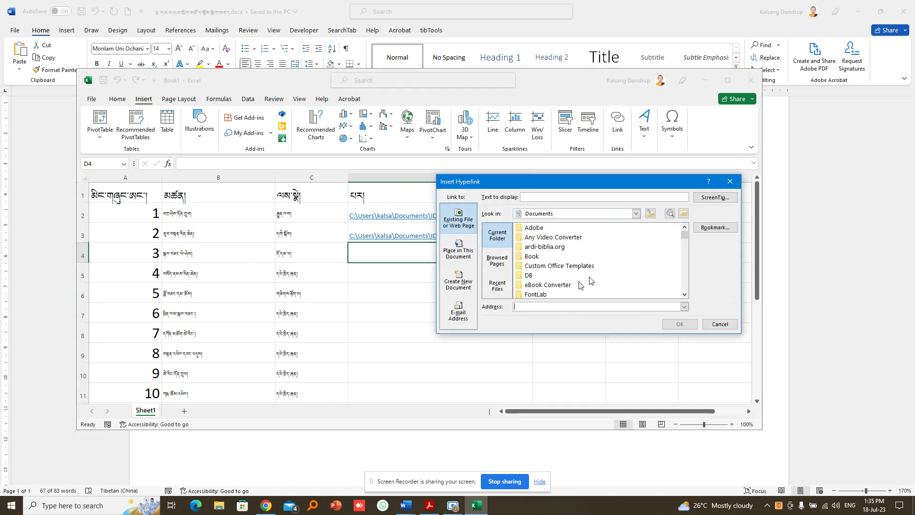
{"action": "scroll", "coordinate": [557, 284], "scroll_direction": "down", "scroll_amount": 1}
{"action": "double_click", "coordinate": [553, 275]}
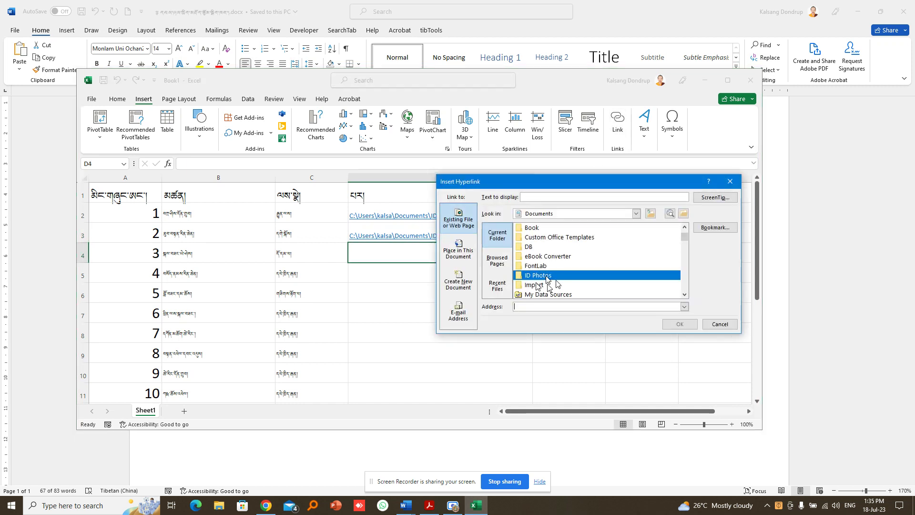
{"action": "left_click", "coordinate": [555, 257]}
{"action": "left_click", "coordinate": [680, 324]}
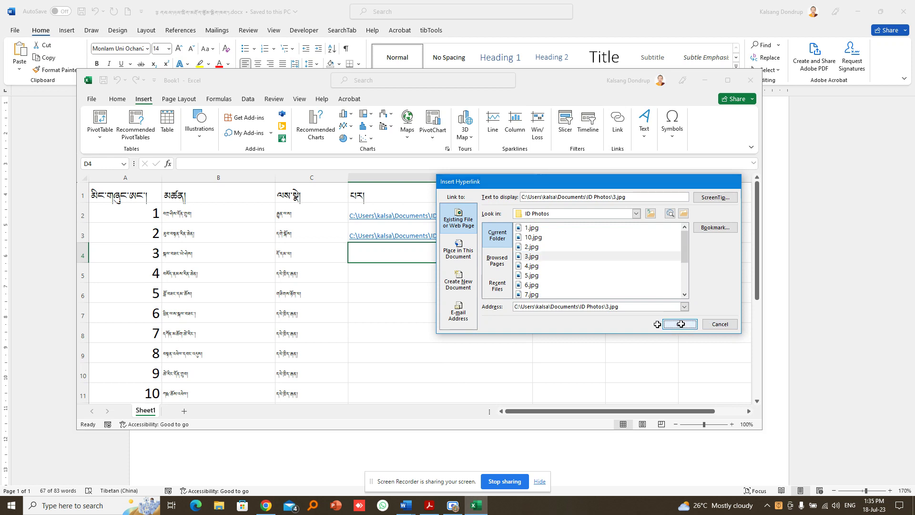
Insert a hyperlink in cell D5 to the file 4.jpg in the ID Photos folder.
{"action": "left_click", "coordinate": [455, 280]}
{"action": "left_click", "coordinate": [617, 129]}
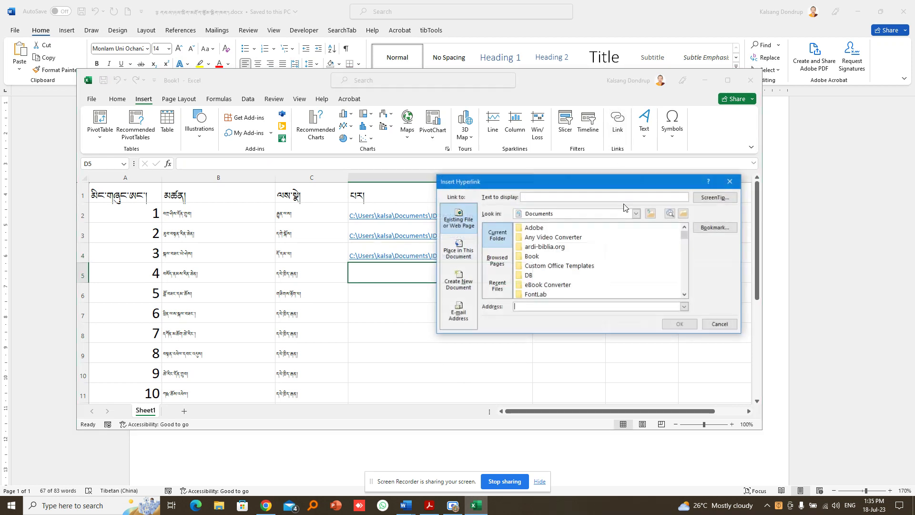
{"action": "double_click", "coordinate": [543, 275]}
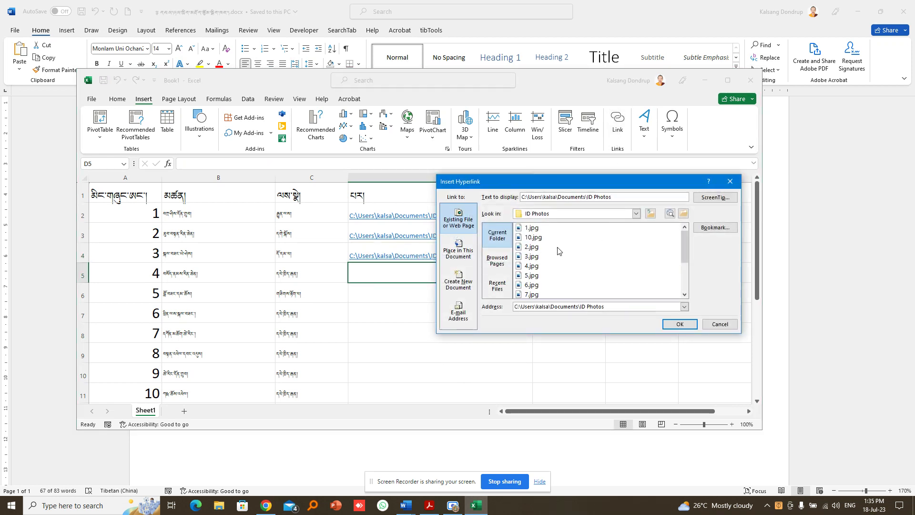
{"action": "left_click", "coordinate": [540, 265]}
{"action": "left_click", "coordinate": [679, 322]}
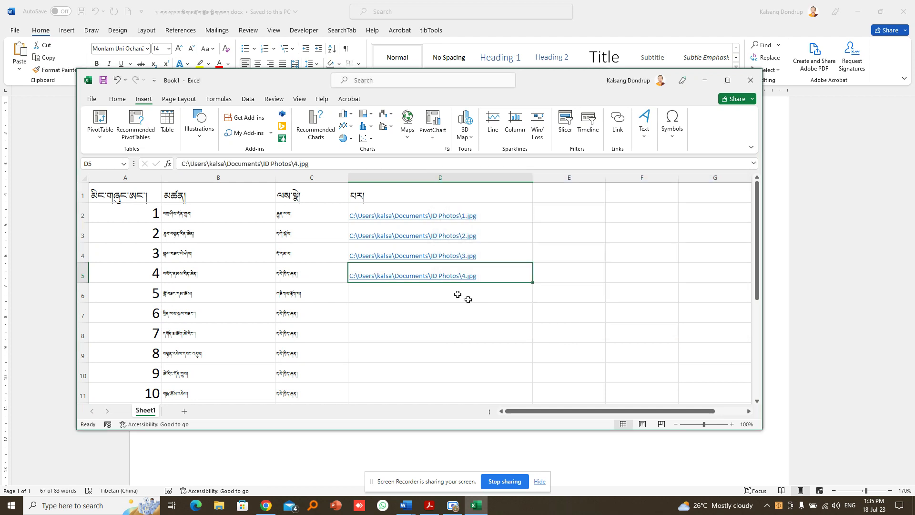
Insert a hyperlink in cell D6 to the file 5.jpg in the ID Photos folder.
{"action": "left_click", "coordinate": [459, 294]}
{"action": "left_click", "coordinate": [616, 125]}
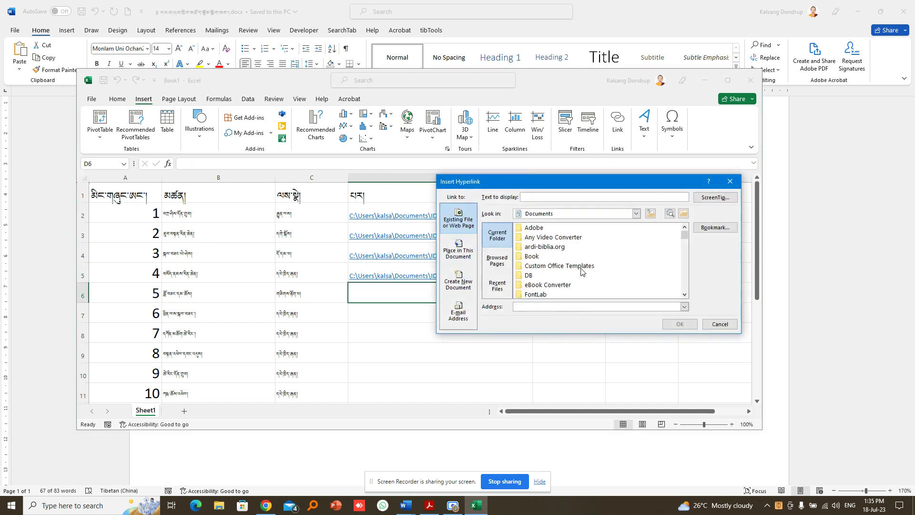
{"action": "double_click", "coordinate": [557, 278]}
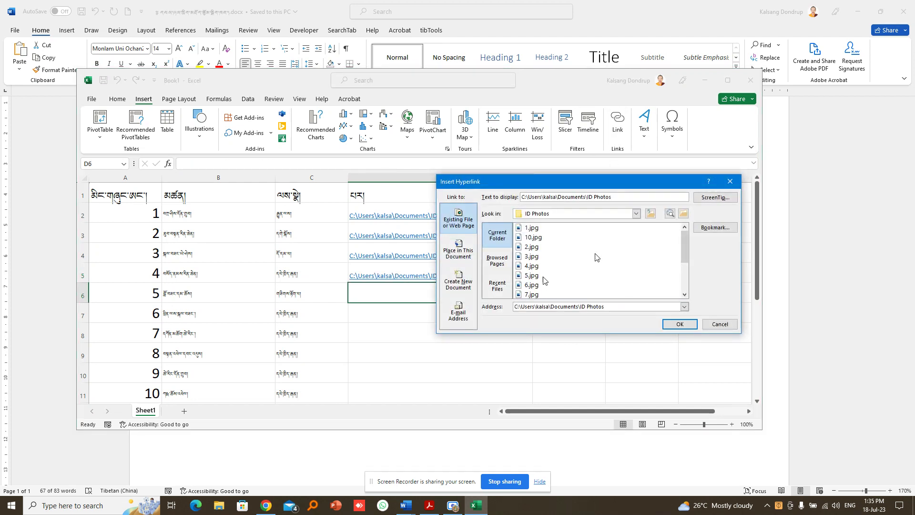
{"action": "left_click", "coordinate": [531, 275]}
{"action": "left_click", "coordinate": [679, 323]}
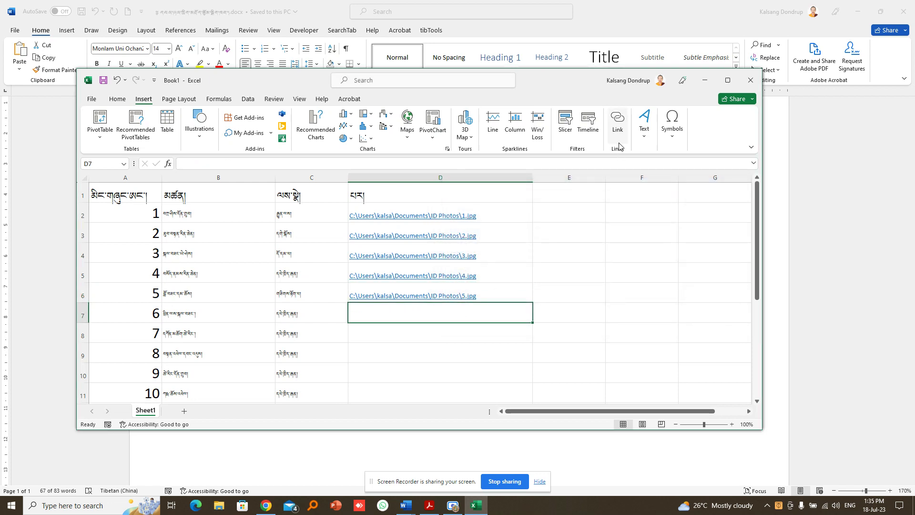
Insert a hyperlink in cell D7 to the file 6.jpg in the ID Photos folder.
{"action": "left_click", "coordinate": [619, 136]}
{"action": "scroll", "coordinate": [577, 274], "scroll_direction": "down", "scroll_amount": 2}
{"action": "left_click", "coordinate": [545, 275]}
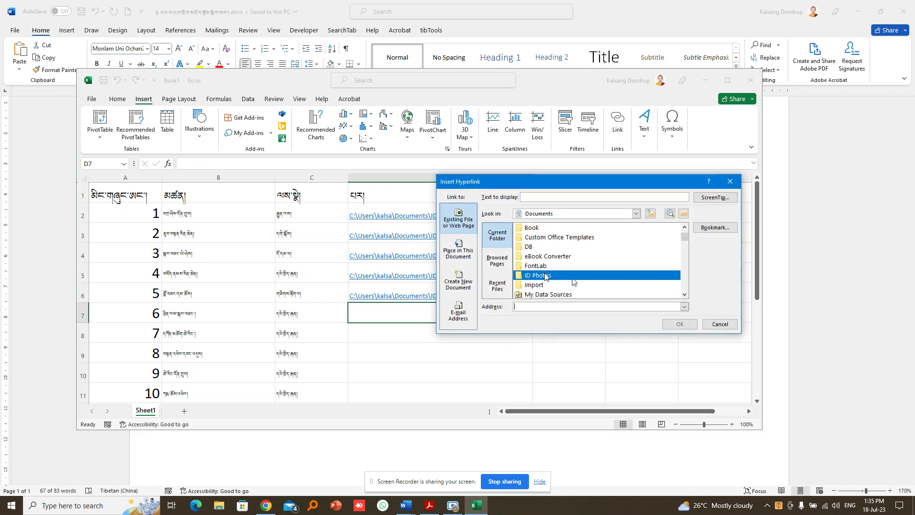
{"action": "double_click", "coordinate": [546, 275]}
{"action": "left_click", "coordinate": [534, 285]}
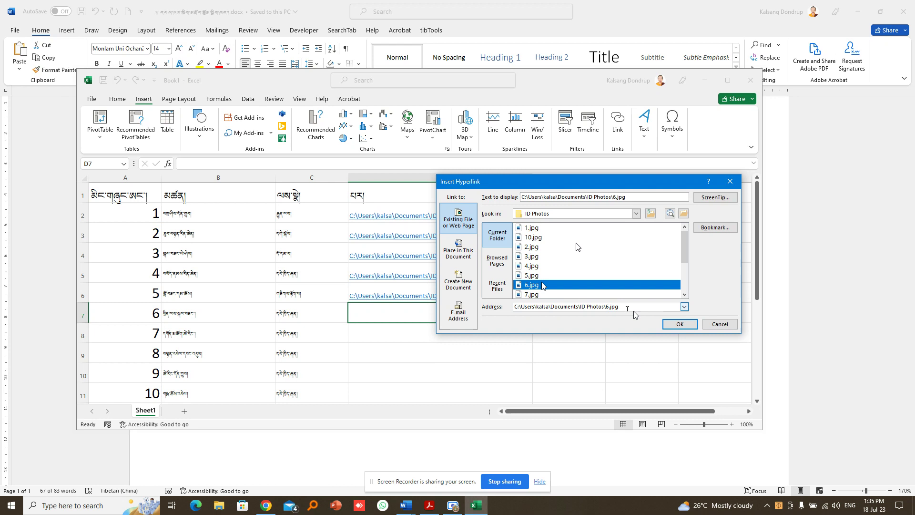
{"action": "left_click", "coordinate": [679, 323]}
Insert a hyperlink in cell D8 to the file 7.jpg in the ID Photos folder.
{"action": "key", "text": "ctrl+k"}
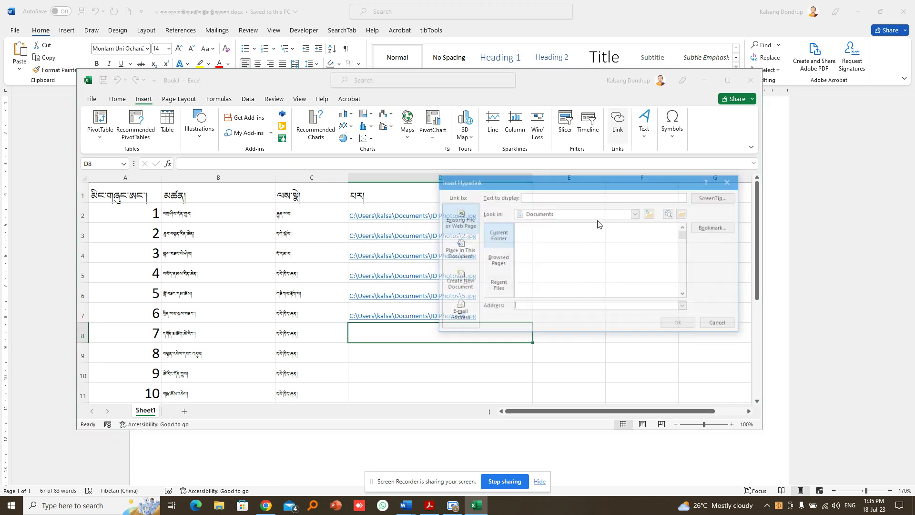
{"action": "scroll", "coordinate": [591, 277], "scroll_direction": "down", "scroll_amount": 1}
{"action": "double_click", "coordinate": [575, 276]}
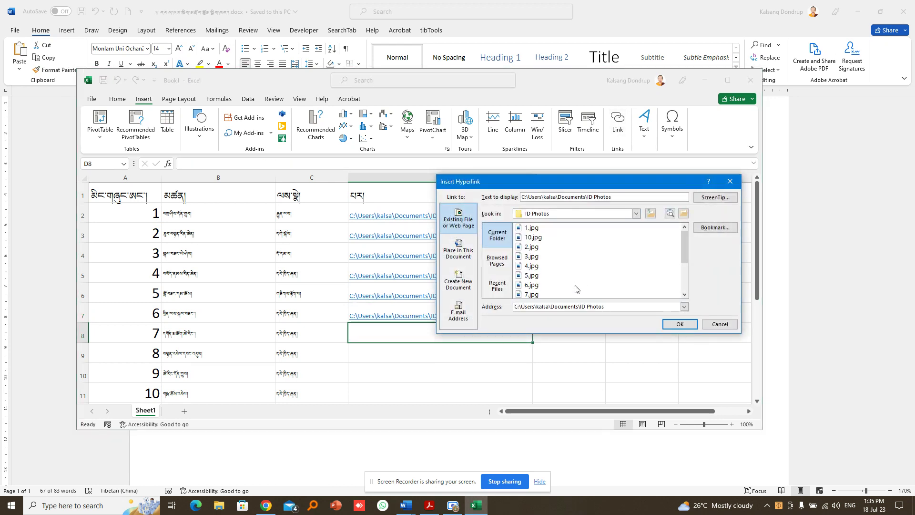
{"action": "left_click", "coordinate": [543, 295]}
{"action": "left_click", "coordinate": [680, 324]}
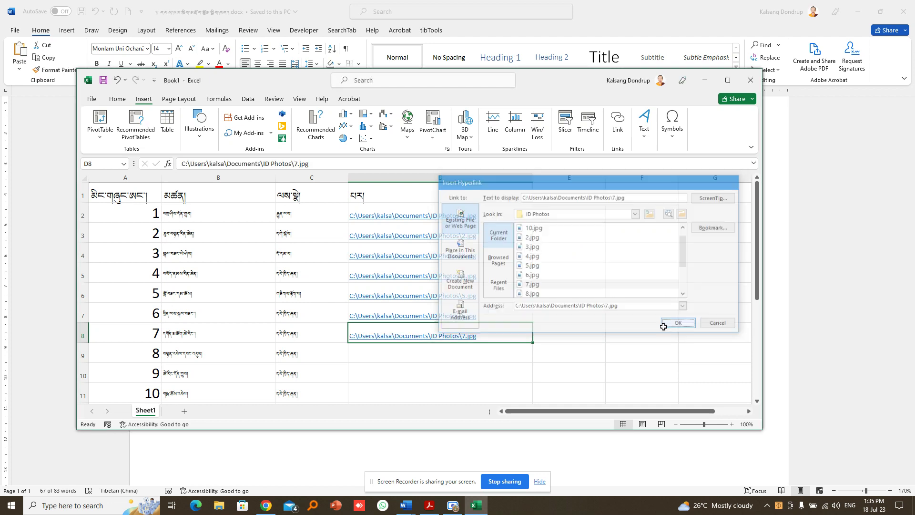
Insert a hyperlink in cell D9 to the file 8.jpg in the ID Photos folder.
{"action": "left_click", "coordinate": [474, 353]}
{"action": "left_click", "coordinate": [618, 123]}
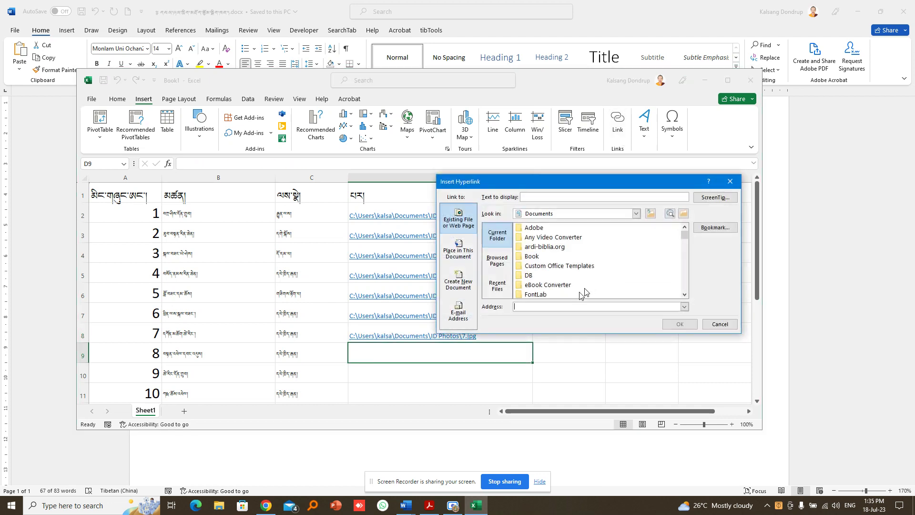
{"action": "left_click", "coordinate": [549, 275]}
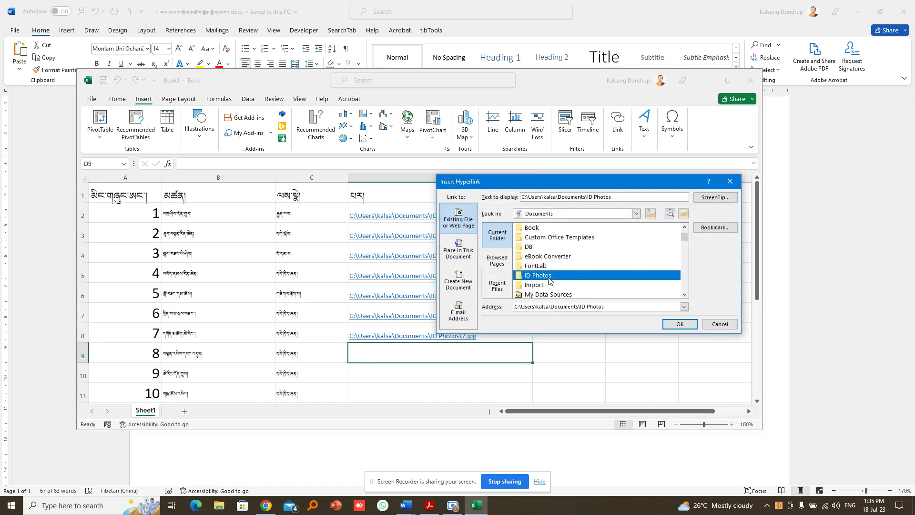
{"action": "double_click", "coordinate": [575, 276]}
{"action": "scroll", "coordinate": [582, 273], "scroll_direction": "down", "scroll_amount": 2}
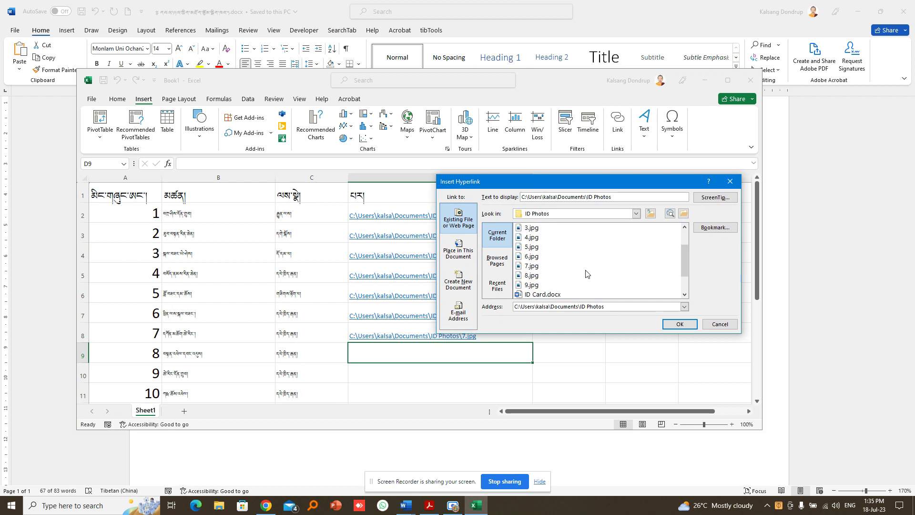
{"action": "left_click", "coordinate": [551, 275]}
{"action": "left_click", "coordinate": [679, 325]}
Insert a hyperlink in cell D10 to the file 9.jpg in the ID Photos folder.
{"action": "key", "text": "Return"}
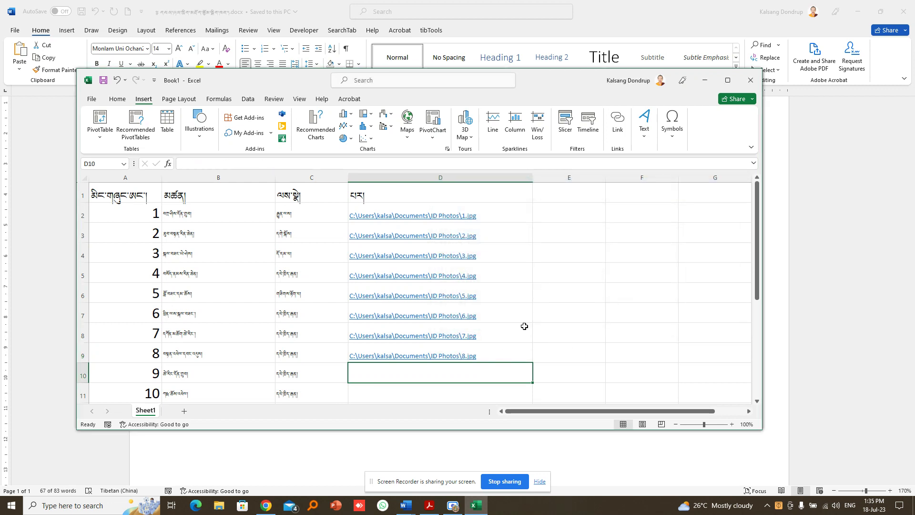
{"action": "key", "text": "ctrl+k"}
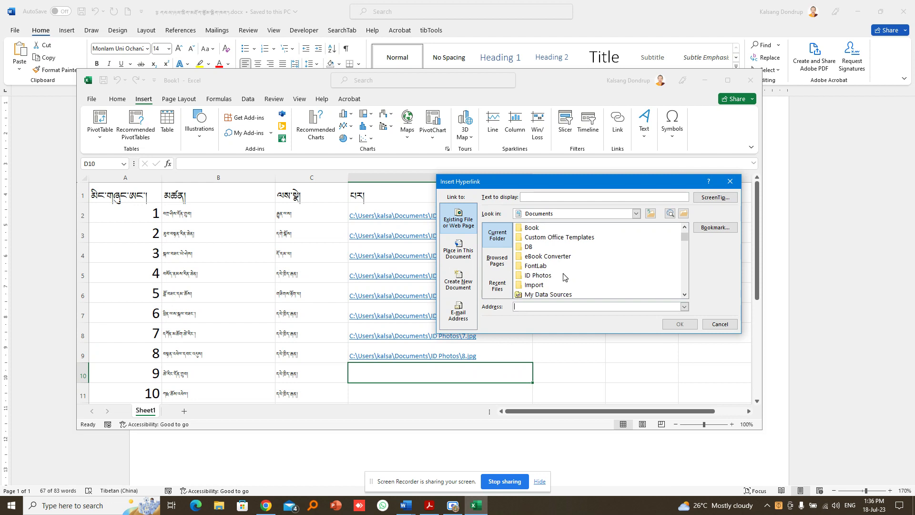
{"action": "double_click", "coordinate": [548, 276]}
{"action": "scroll", "coordinate": [565, 277], "scroll_direction": "down", "scroll_amount": 2}
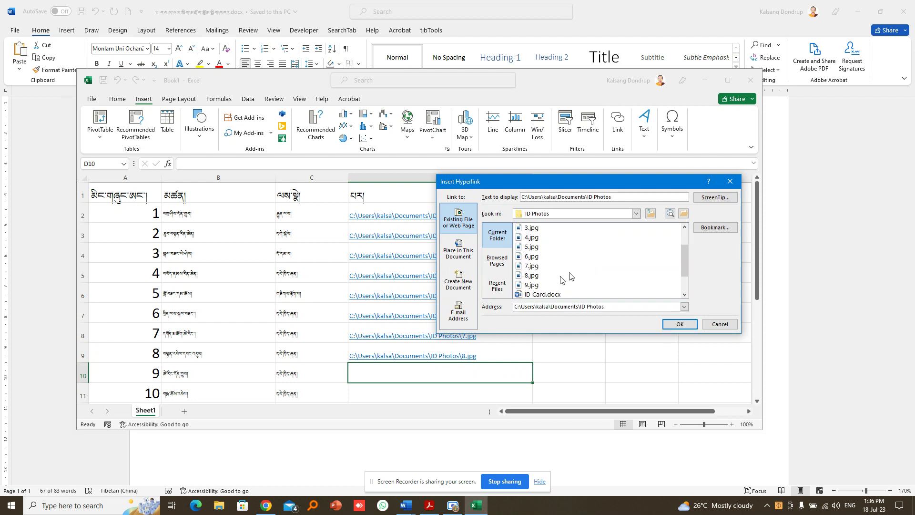
{"action": "left_click", "coordinate": [543, 286]}
{"action": "left_click", "coordinate": [686, 328]}
Insert a hyperlink in cell D11 to the file 10.jpg in the ID Photos folder.
{"action": "scroll", "coordinate": [489, 381], "scroll_direction": "down", "scroll_amount": 1}
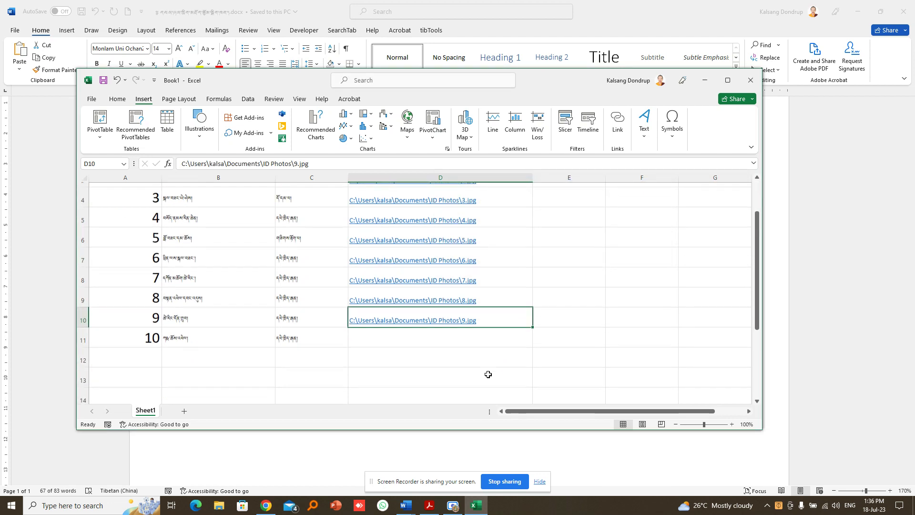
{"action": "left_click", "coordinate": [452, 332]}
{"action": "left_click", "coordinate": [617, 122]}
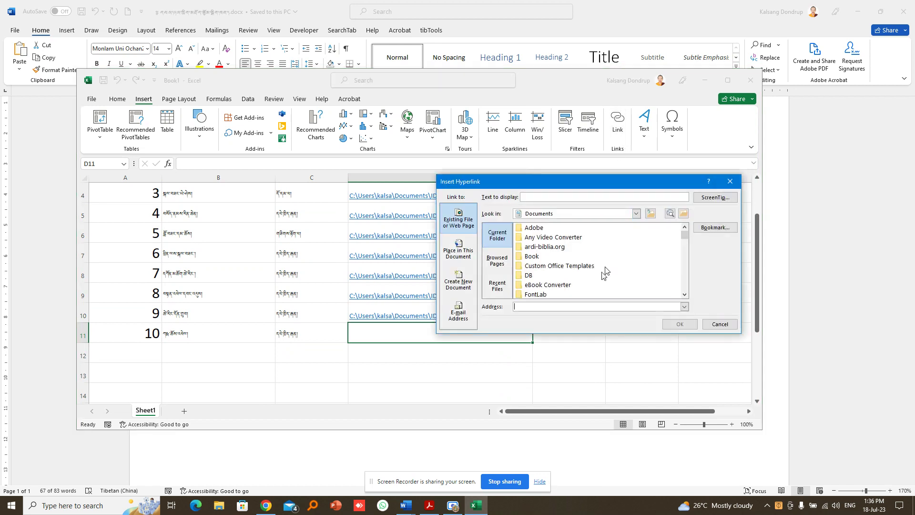
{"action": "scroll", "coordinate": [562, 276], "scroll_direction": "down", "scroll_amount": 1}
{"action": "double_click", "coordinate": [545, 277]}
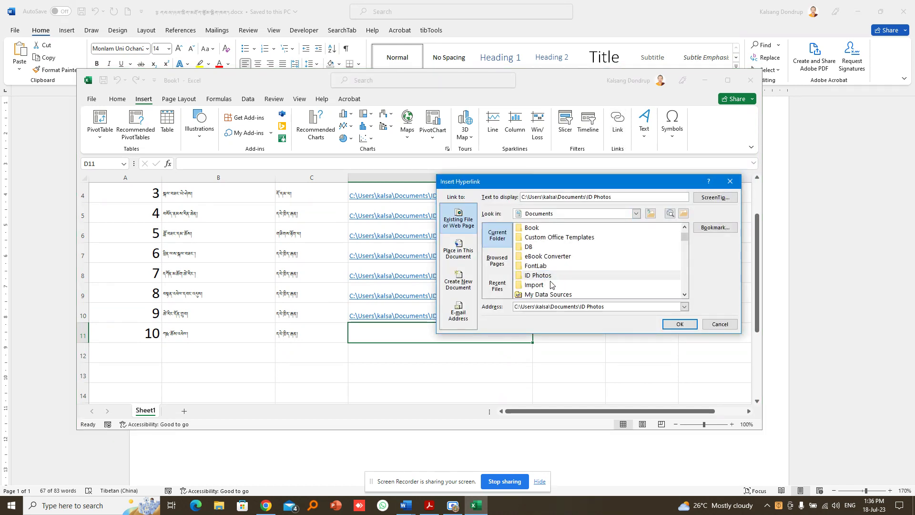
{"action": "left_click", "coordinate": [552, 240]}
{"action": "left_click", "coordinate": [681, 327]}
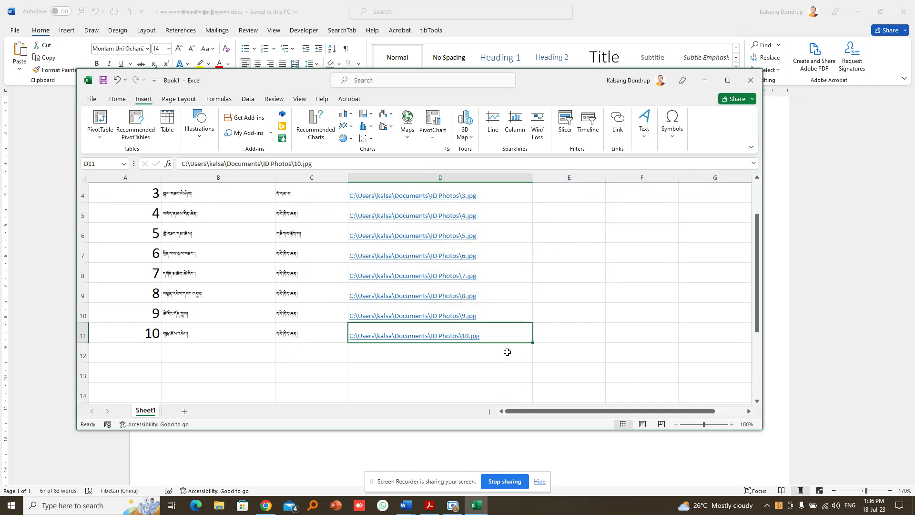
Replace every single backslash (\) with a double backslash (\\) in the photo paths in cells D2 to D11.
{"action": "scroll", "coordinate": [508, 350], "scroll_direction": "up", "scroll_amount": 1}
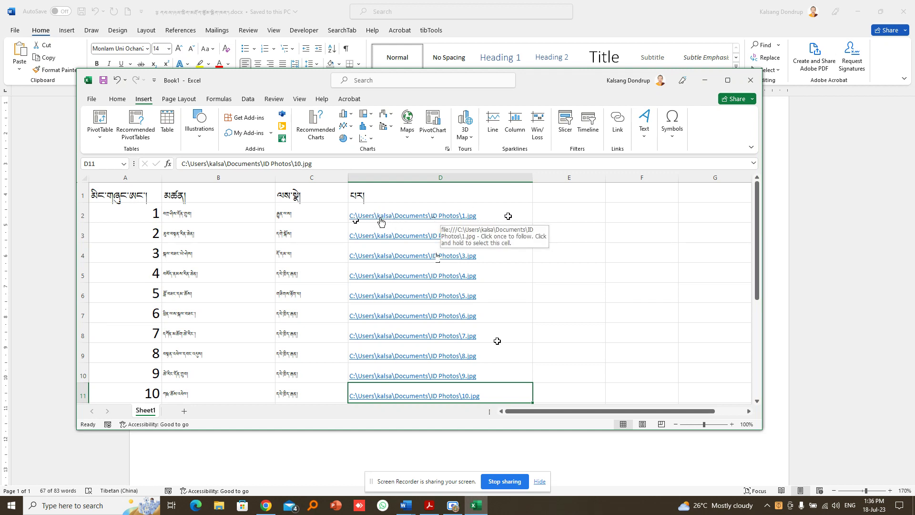
{"action": "left_click_drag", "start_coordinate": [381, 222], "coordinate": [456, 352]}
{"action": "scroll", "coordinate": [505, 288], "scroll_direction": "up", "scroll_amount": 1}
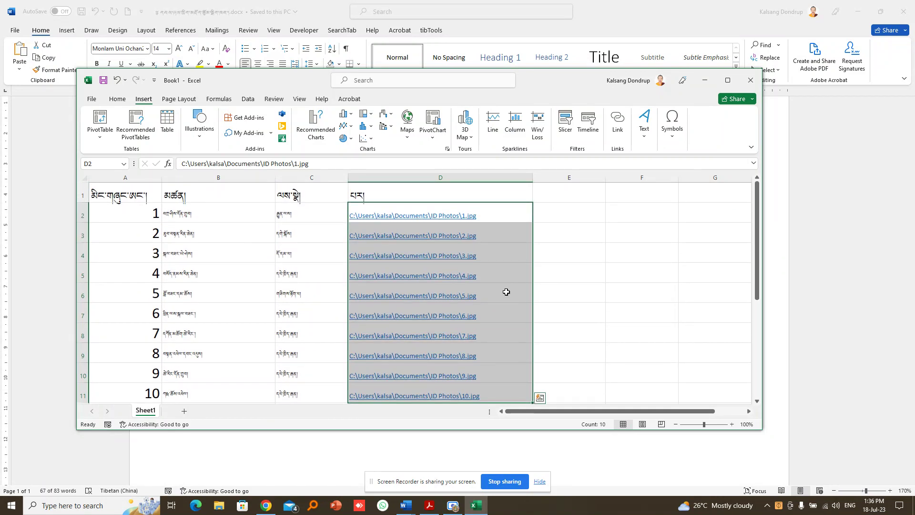
{"action": "left_click", "coordinate": [118, 98]}
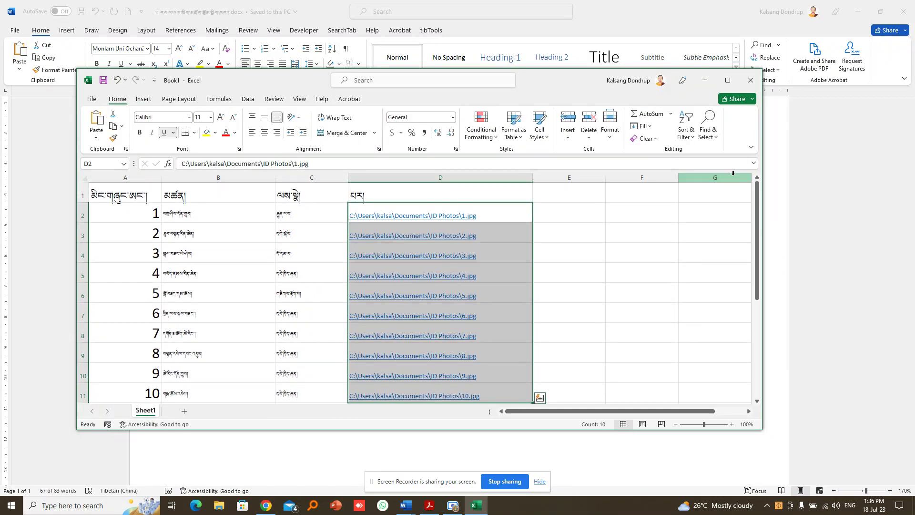
{"action": "left_click", "coordinate": [715, 138]}
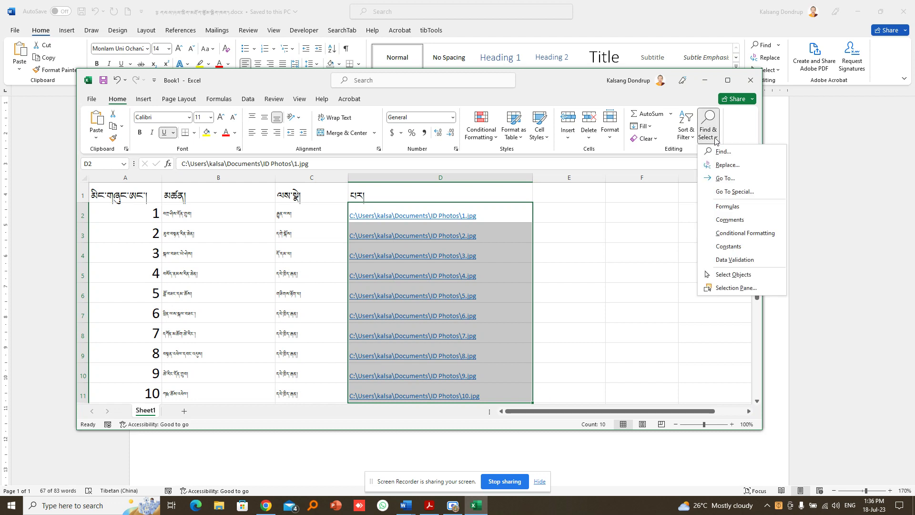
{"action": "left_click", "coordinate": [727, 165]}
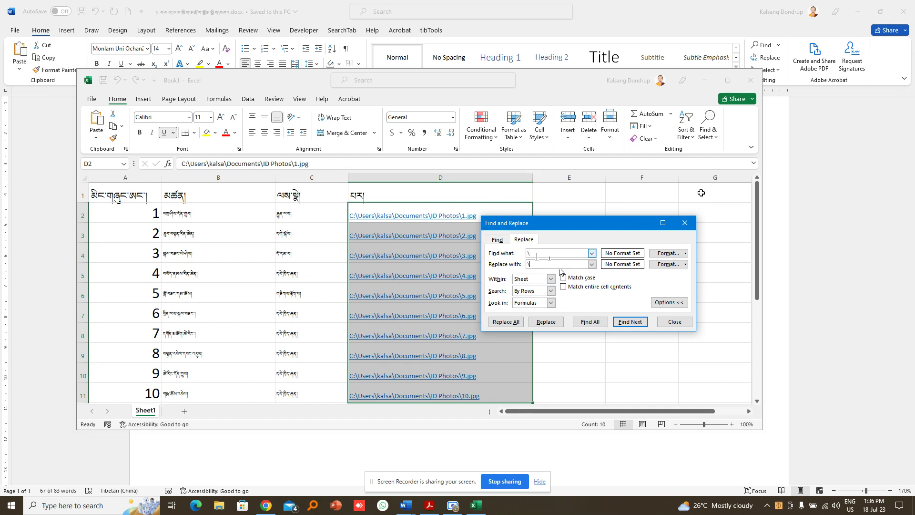
{"action": "left_click", "coordinate": [504, 323]}
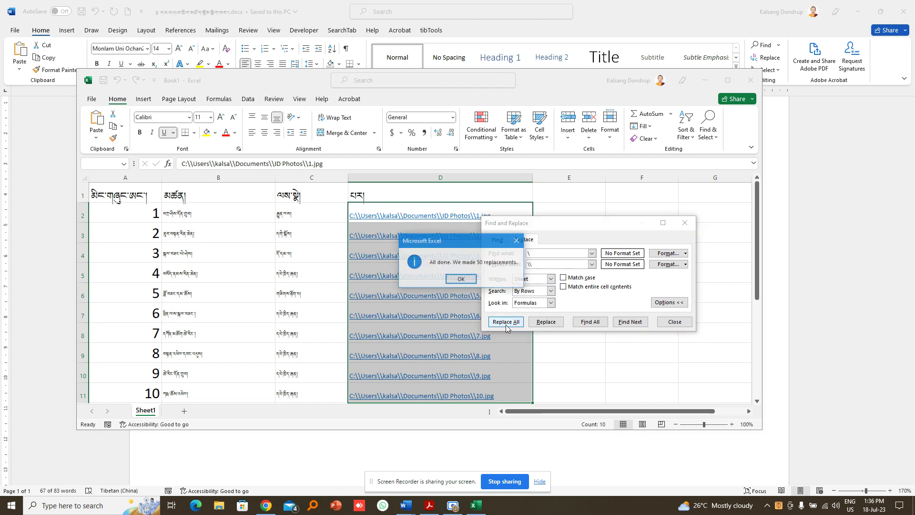
{"action": "left_click", "coordinate": [468, 285]}
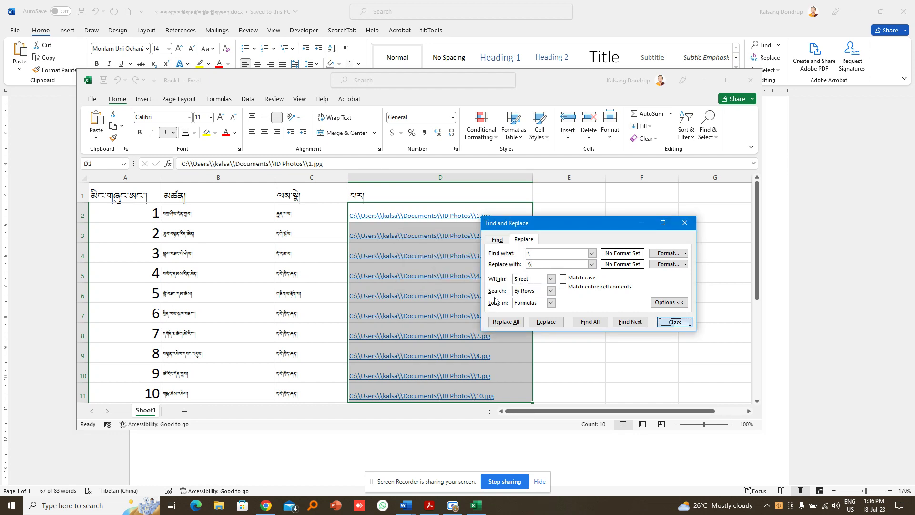
{"action": "left_click", "coordinate": [673, 322]}
Look over all rows of the list, checking the numbers, names, positions and photo paths.
{"action": "scroll", "coordinate": [366, 239], "scroll_direction": "down", "scroll_amount": 1}
{"action": "scroll", "coordinate": [386, 246], "scroll_direction": "up", "scroll_amount": 1}
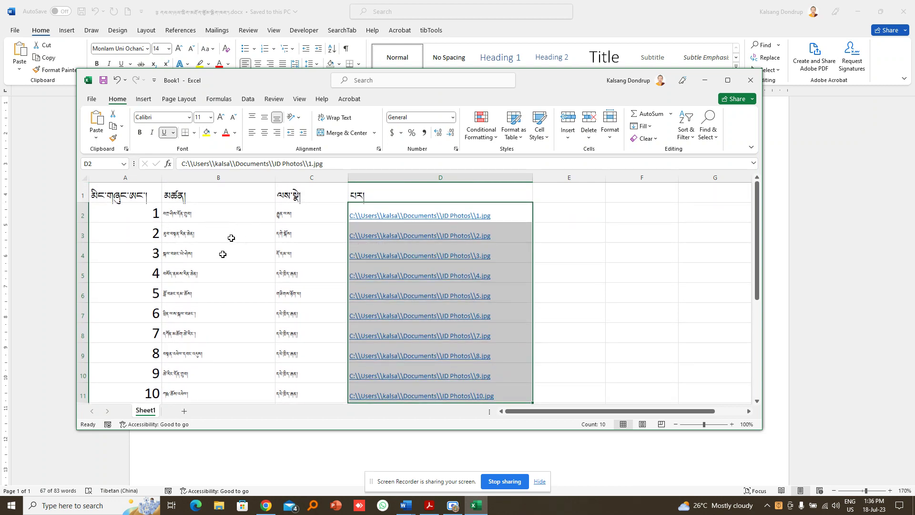
{"action": "scroll", "coordinate": [223, 247], "scroll_direction": "down", "scroll_amount": 2}
{"action": "scroll", "coordinate": [214, 250], "scroll_direction": "up", "scroll_amount": 2}
{"action": "scroll", "coordinate": [190, 231], "scroll_direction": "down", "scroll_amount": 1}
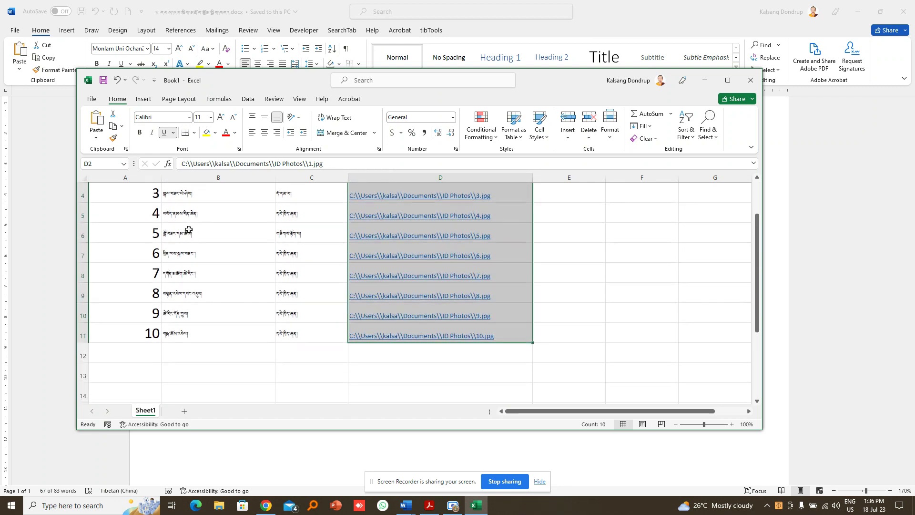
{"action": "scroll", "coordinate": [185, 229], "scroll_direction": "up", "scroll_amount": 1}
{"action": "scroll", "coordinate": [171, 329], "scroll_direction": "down", "scroll_amount": 2}
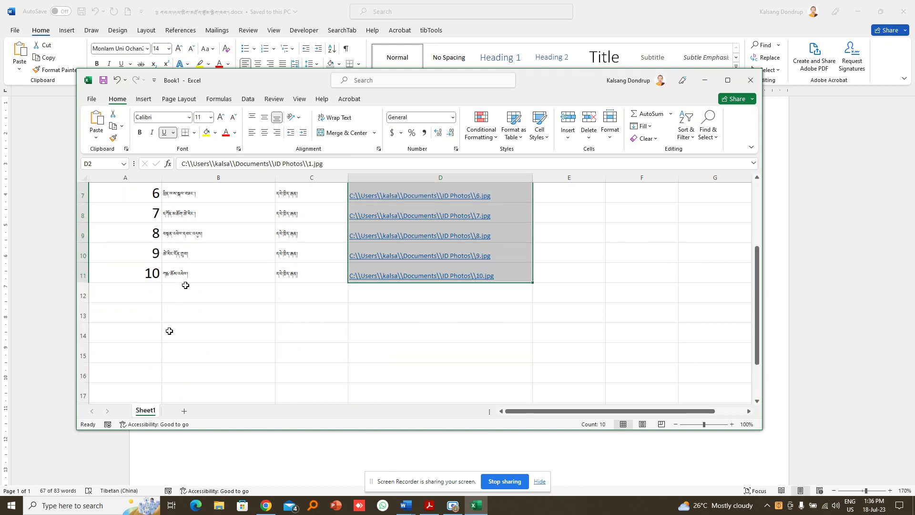
{"action": "scroll", "coordinate": [265, 324], "scroll_direction": "up", "scroll_amount": 2}
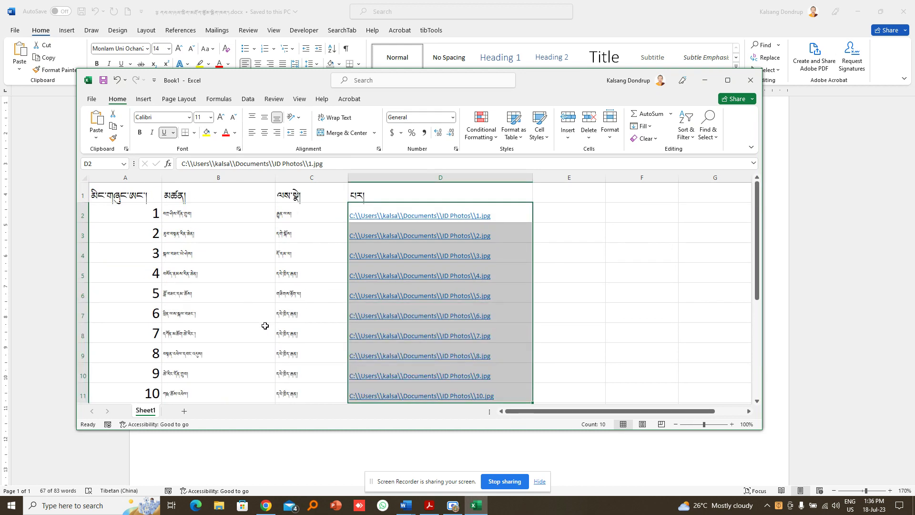
Save the workbook to the Desktop as an Excel Workbook named ID Data.
{"action": "left_click", "coordinate": [104, 81]}
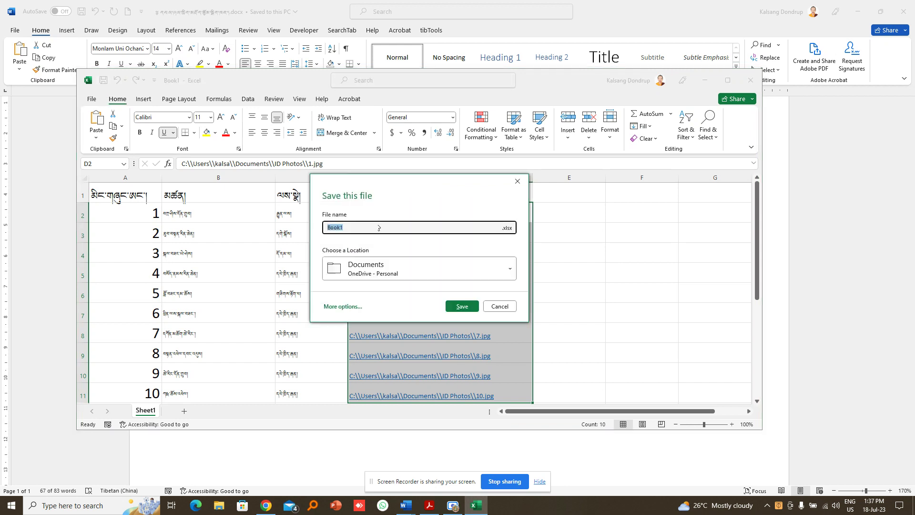
{"action": "left_click", "coordinate": [343, 306]}
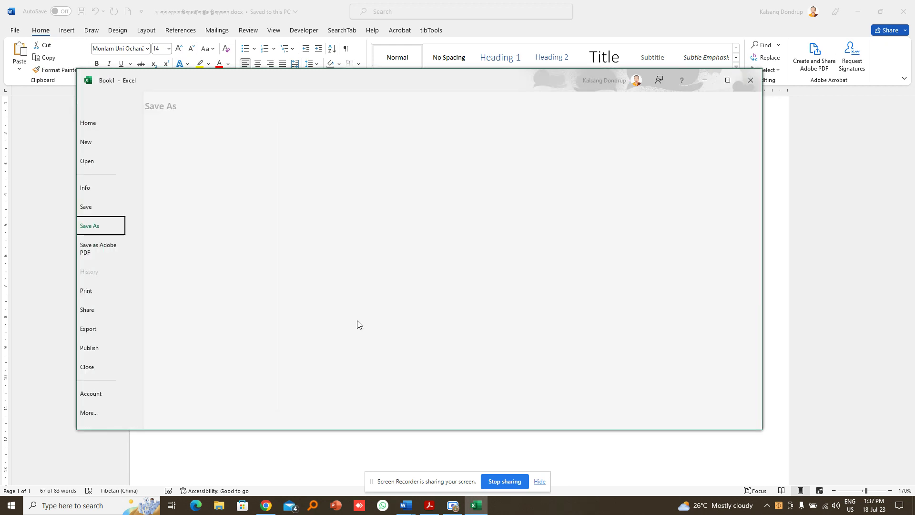
{"action": "left_click", "coordinate": [217, 267]}
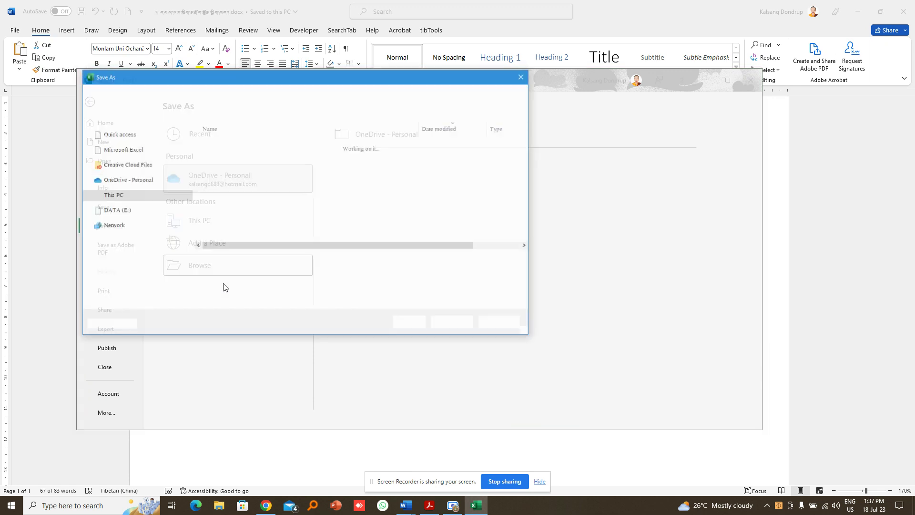
{"action": "left_click", "coordinate": [120, 154]}
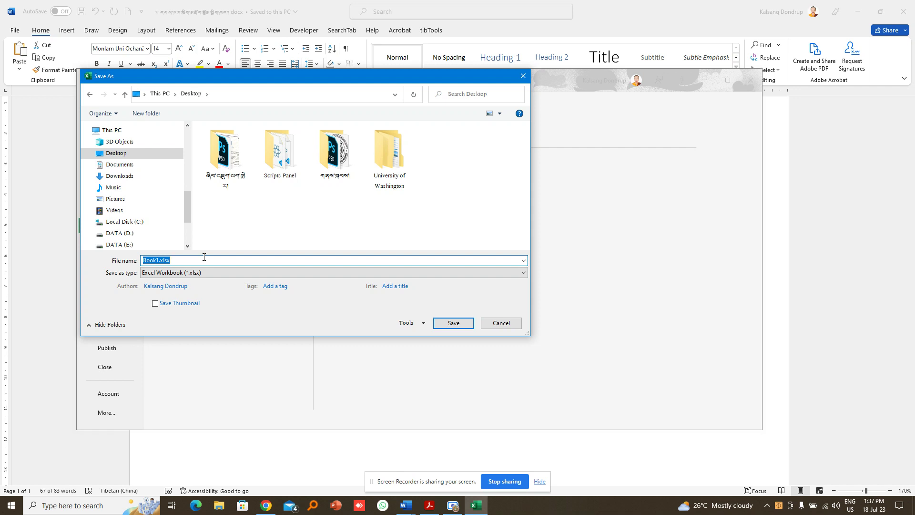
{"action": "type", "text": "ID Data"}
{"action": "left_click", "coordinate": [454, 323]}
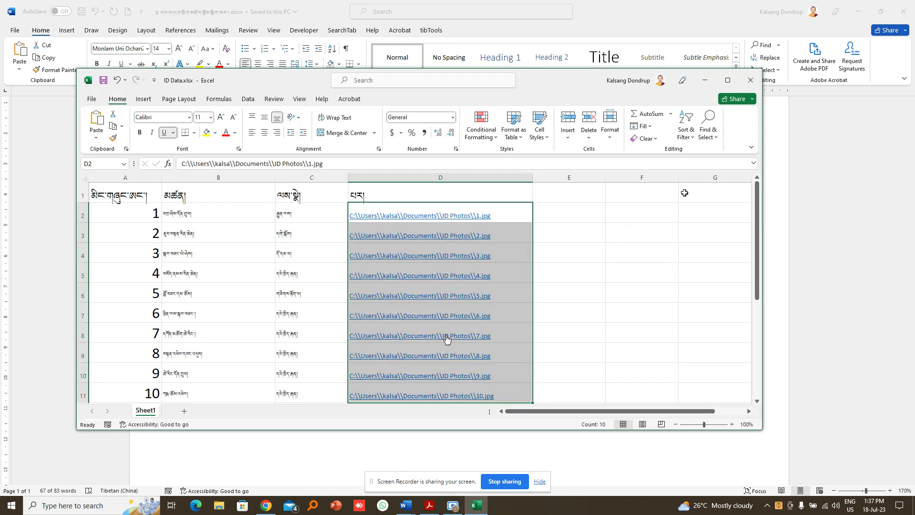
Close the workbook, return to the ID card sheet in Word and place the cursor after the first card's number label.
{"action": "left_click", "coordinate": [750, 81]}
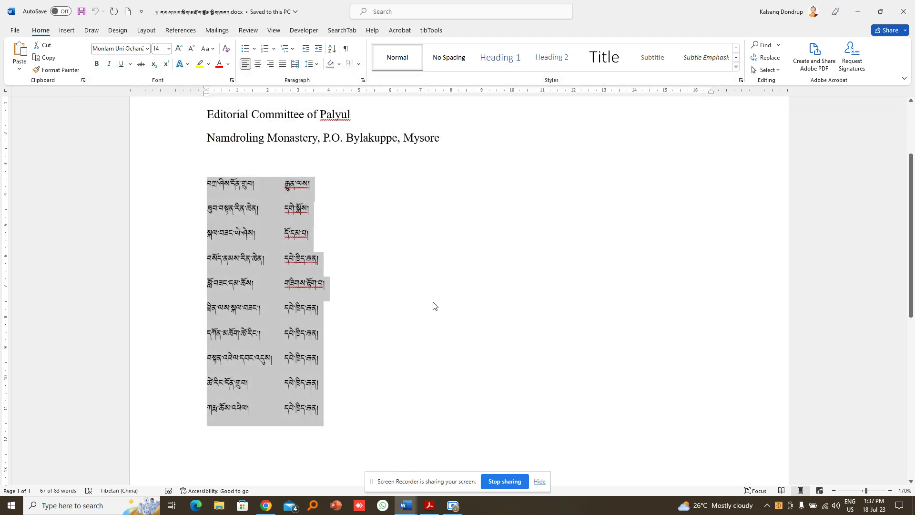
{"action": "left_click", "coordinate": [857, 11]}
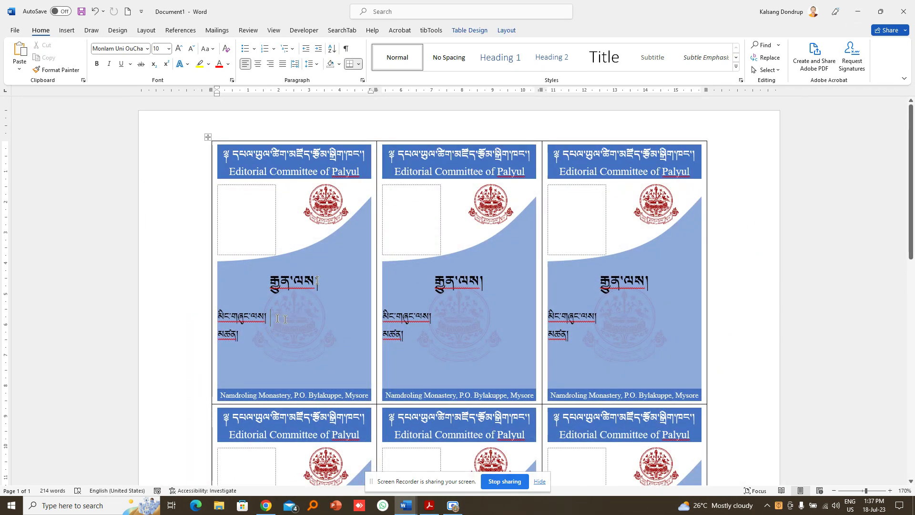
{"action": "left_click_drag", "start_coordinate": [317, 281], "coordinate": [269, 284]}
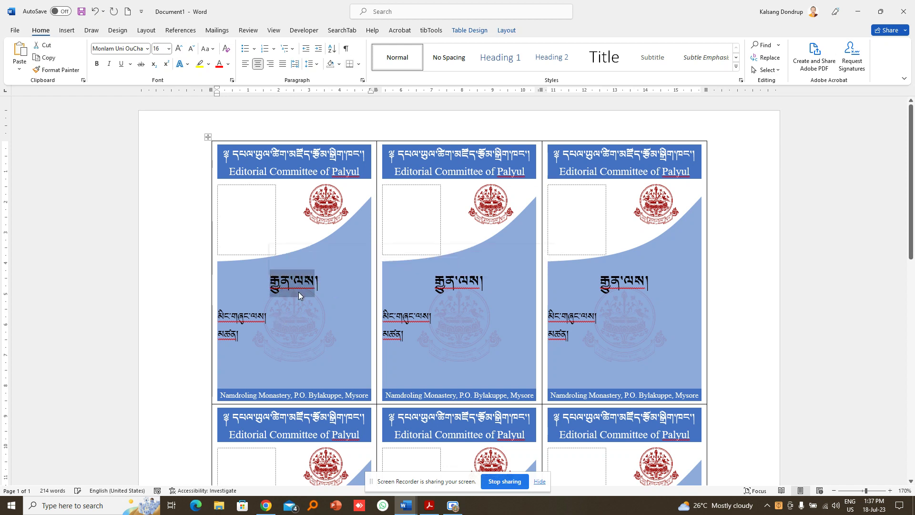
{"action": "left_click", "coordinate": [272, 320]}
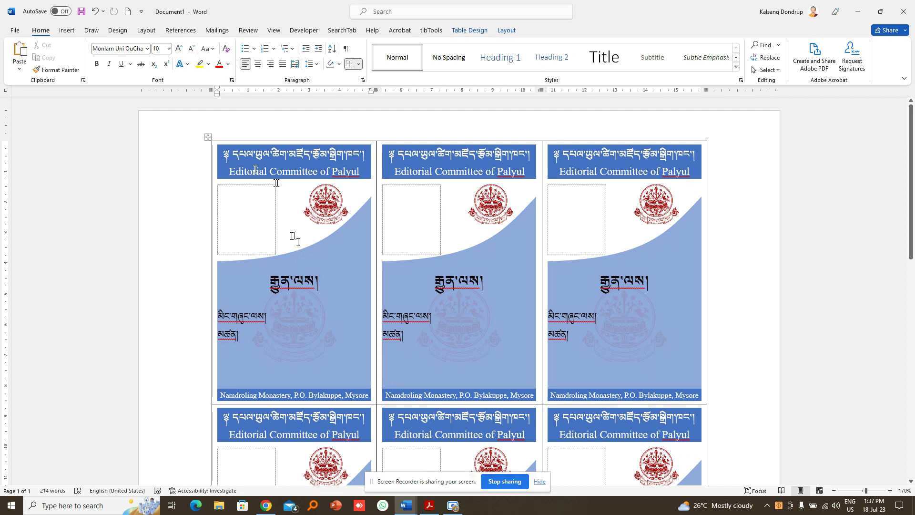
Use Sheet1$ of ID Data.xlsx on the Desktop as the mail merge recipient list, with the first row as column headers.
{"action": "left_click", "coordinate": [217, 32]}
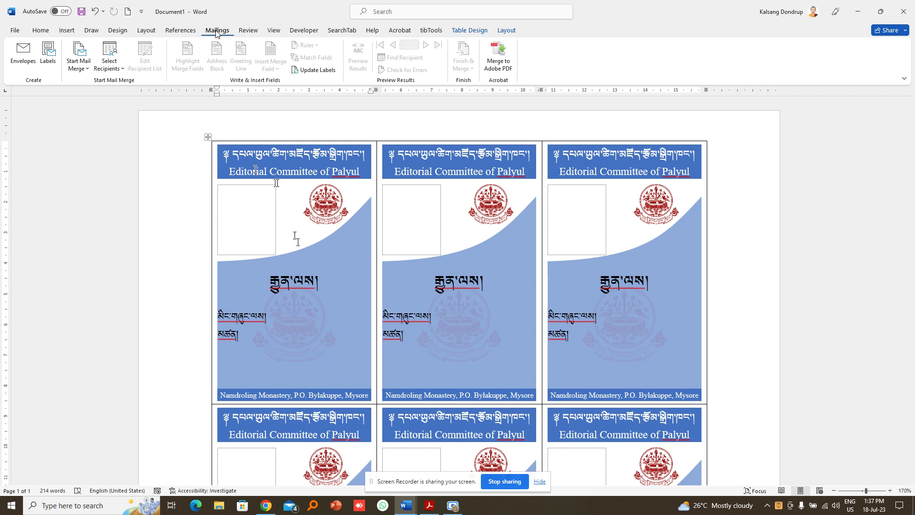
{"action": "left_click", "coordinate": [115, 71]}
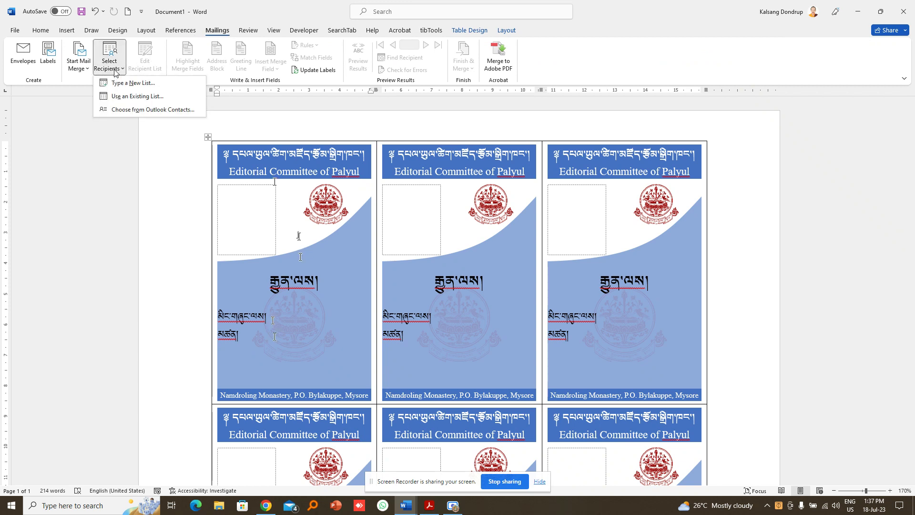
{"action": "left_click", "coordinate": [131, 97]}
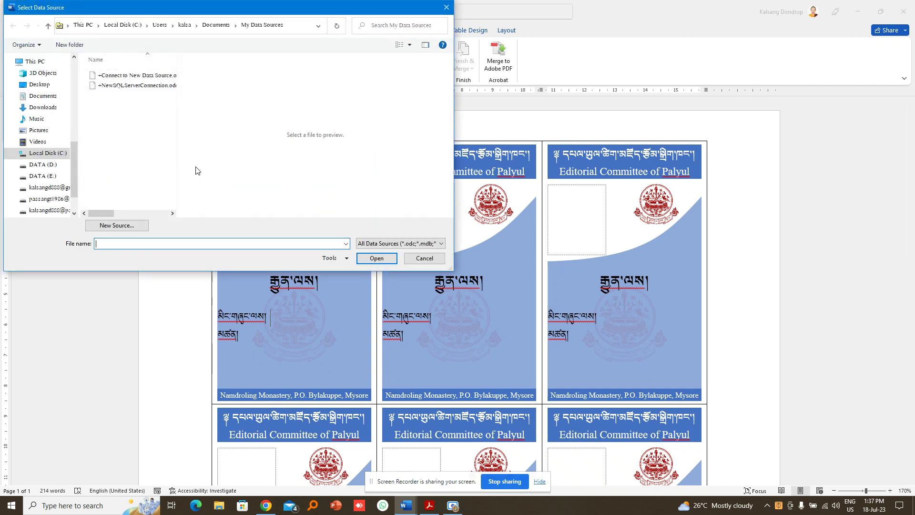
{"action": "left_click", "coordinate": [39, 86]}
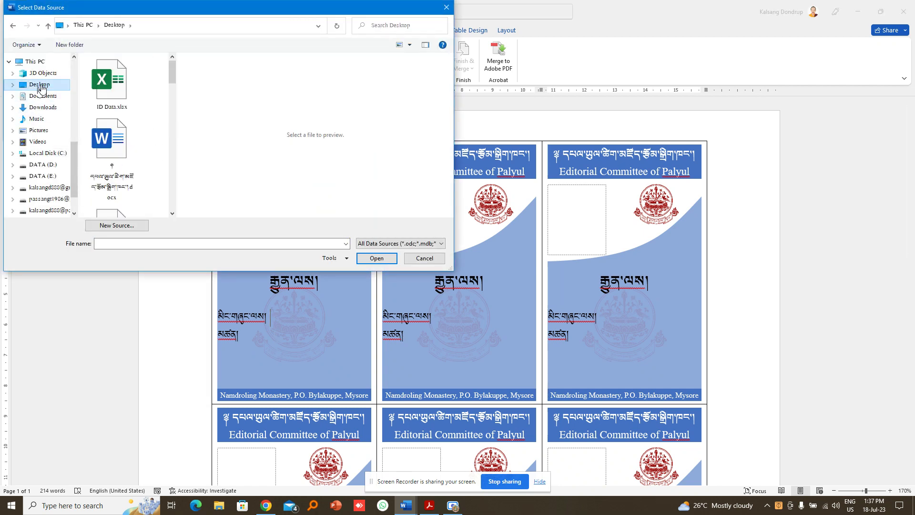
{"action": "left_click", "coordinate": [109, 89]}
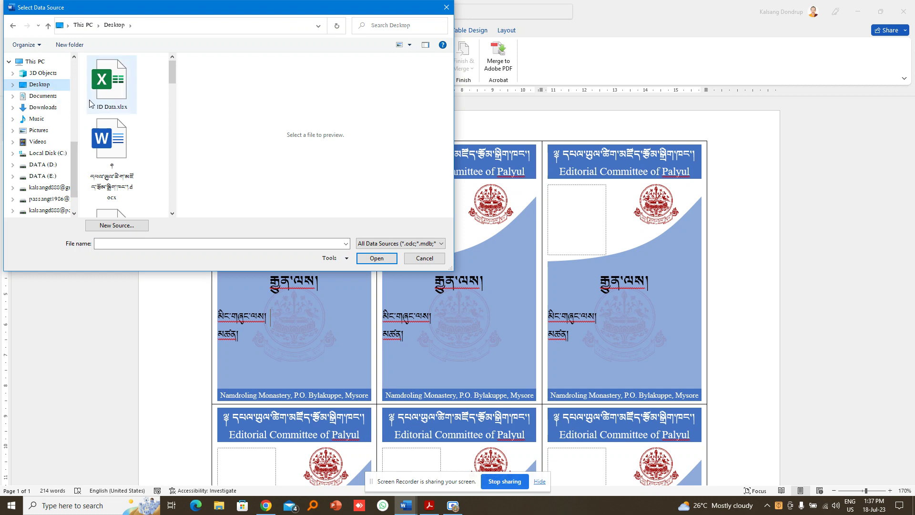
{"action": "left_click", "coordinate": [386, 258]}
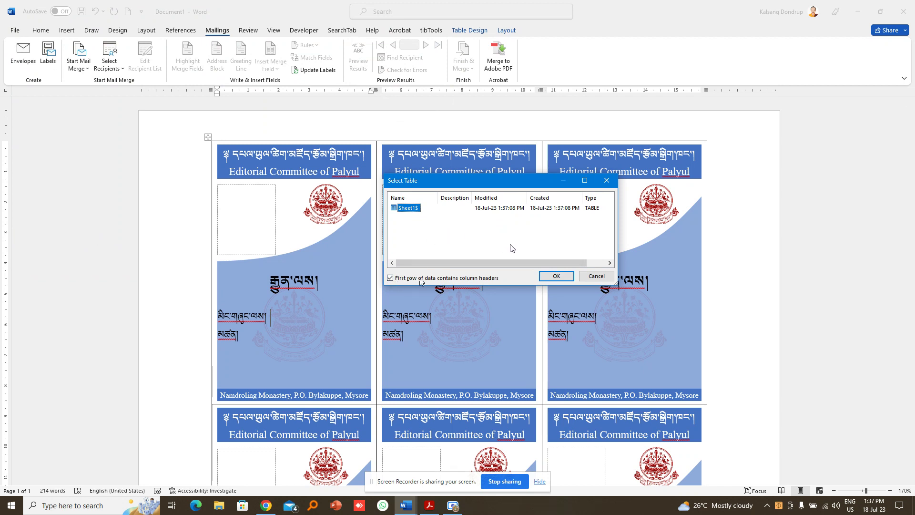
{"action": "left_click", "coordinate": [561, 279]}
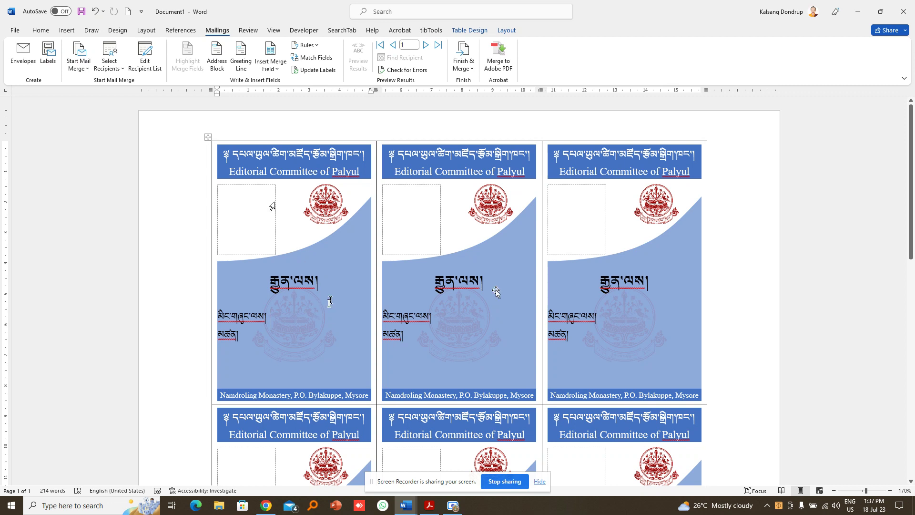
Replace the placeholder position title on the first card with the ལས་སྣེ།2 merge field, removing the leftover punctuation mark.
{"action": "left_click", "coordinate": [276, 70]}
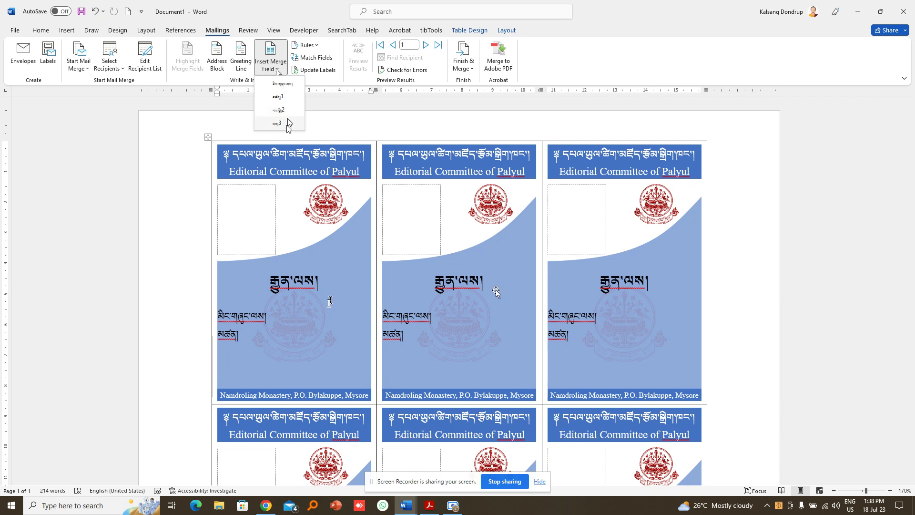
{"action": "left_click", "coordinate": [287, 285]}
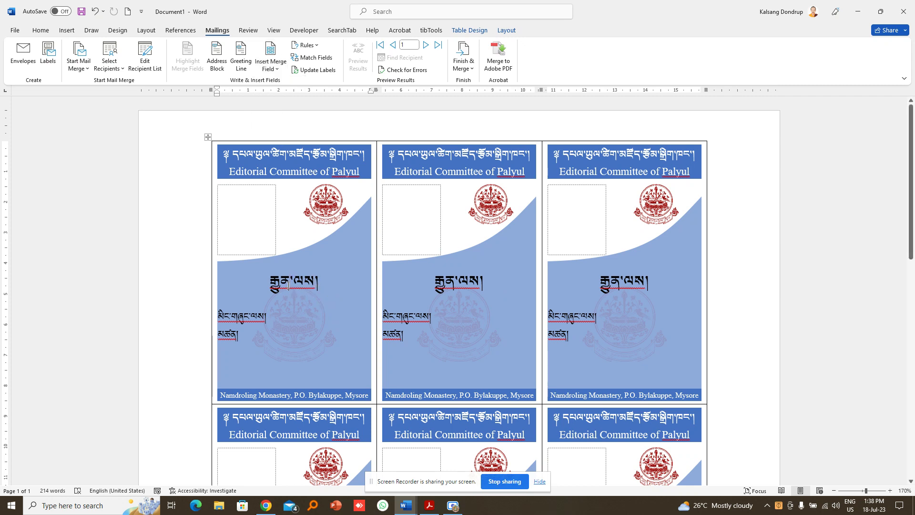
{"action": "left_click_drag", "start_coordinate": [315, 285], "coordinate": [270, 285]}
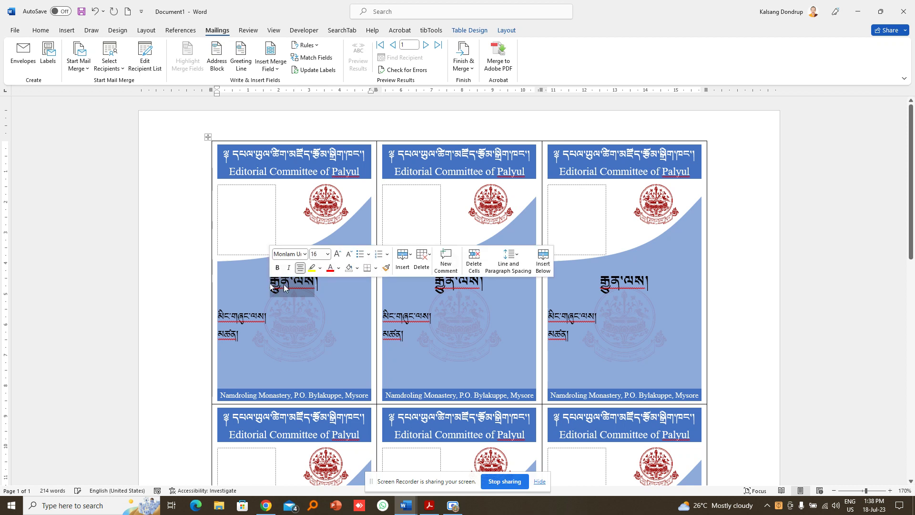
{"action": "left_click", "coordinate": [273, 70]}
{"action": "left_click", "coordinate": [279, 109]}
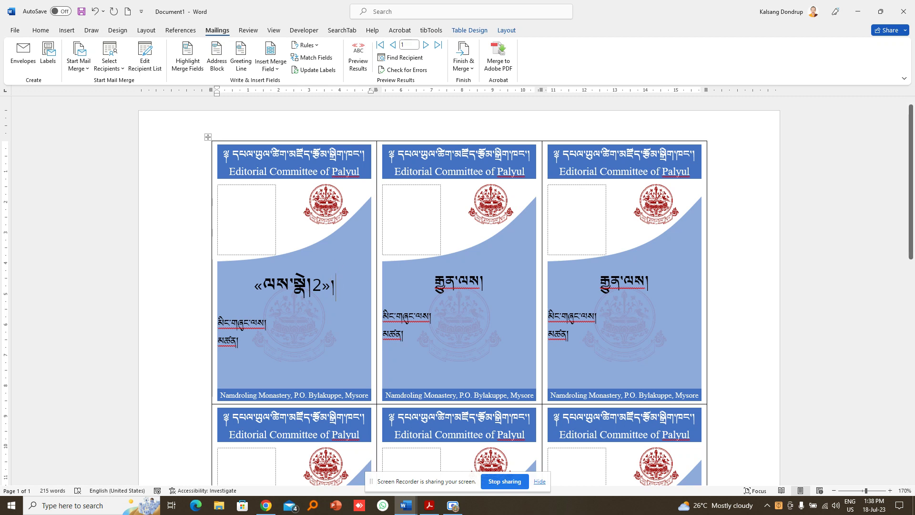
{"action": "key", "text": "BackSpace"}
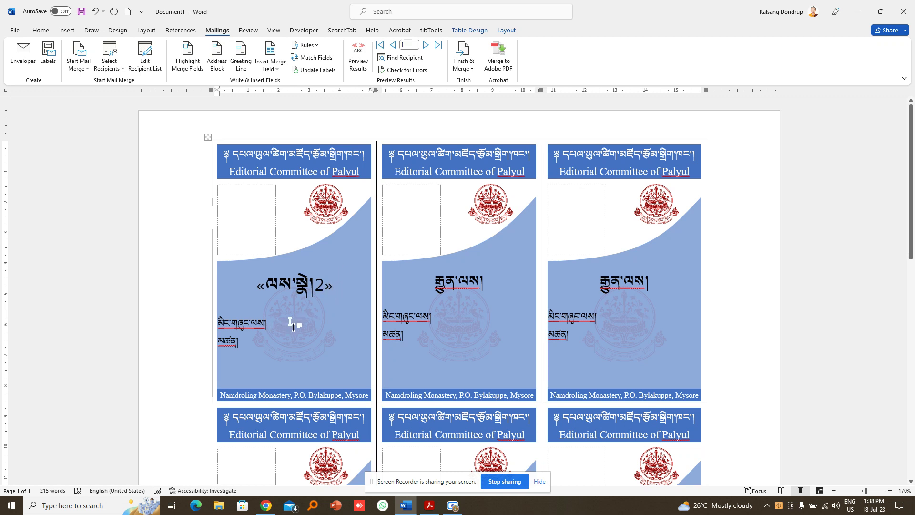
Correct the first card's number label to read མིང་གཞུང་ཨང་།.
{"action": "left_click", "coordinate": [292, 324]}
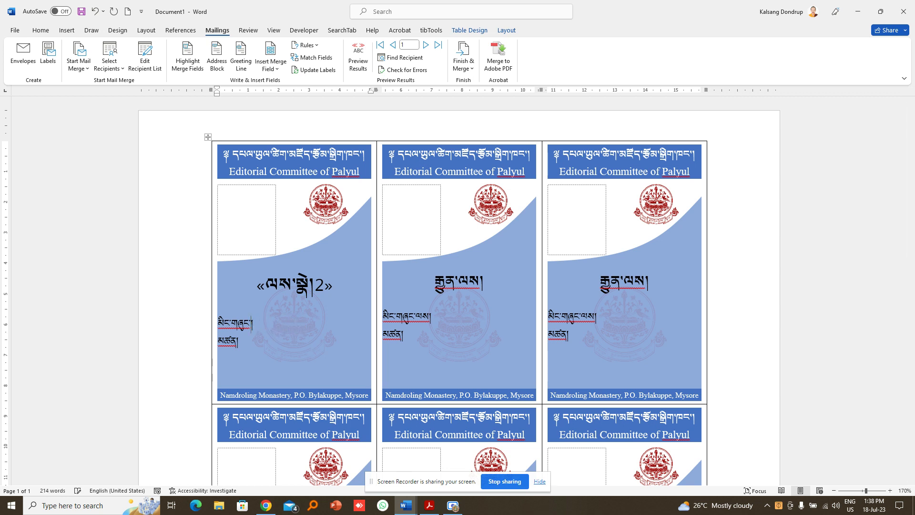
{"action": "key", "text": "BackSpace"}
{"action": "key", "text": "BackSpace"}
{"action": "key", "text": "BackSpace"}
{"action": "type", "text": "A"}
{"action": "key", "text": "BackSpace"}
{"action": "key", "text": "alt+shift"}
{"action": "type", "text": "ཨང་།"}
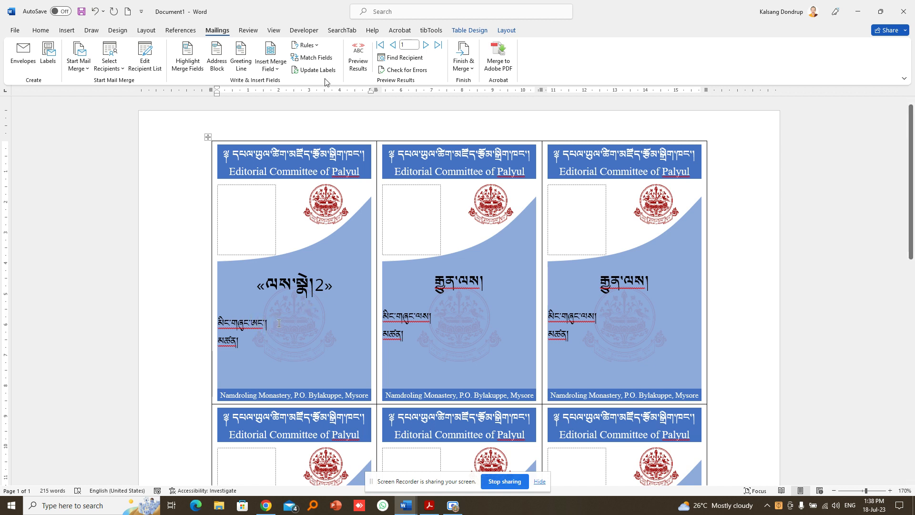
Insert the number merge field after the first card's number label and the མཚན།1 field after its name label.
{"action": "left_click", "coordinate": [277, 70]}
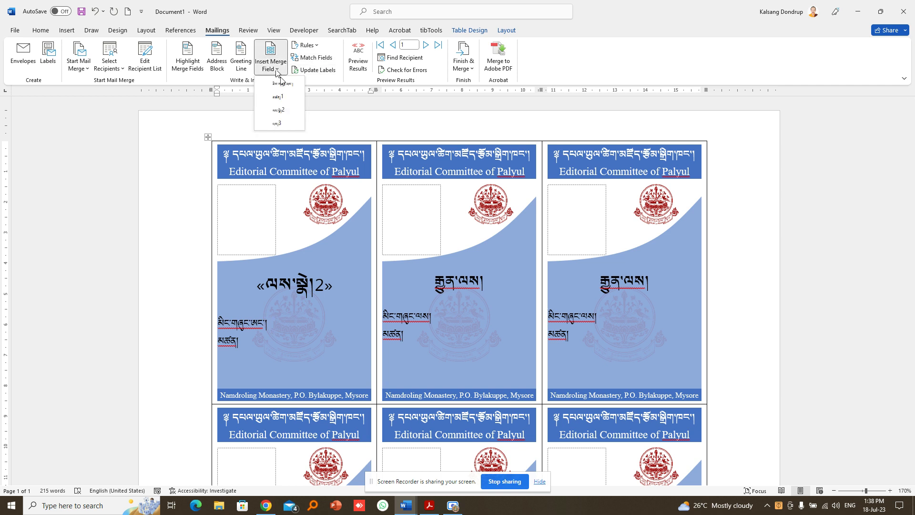
{"action": "left_click", "coordinate": [282, 84]}
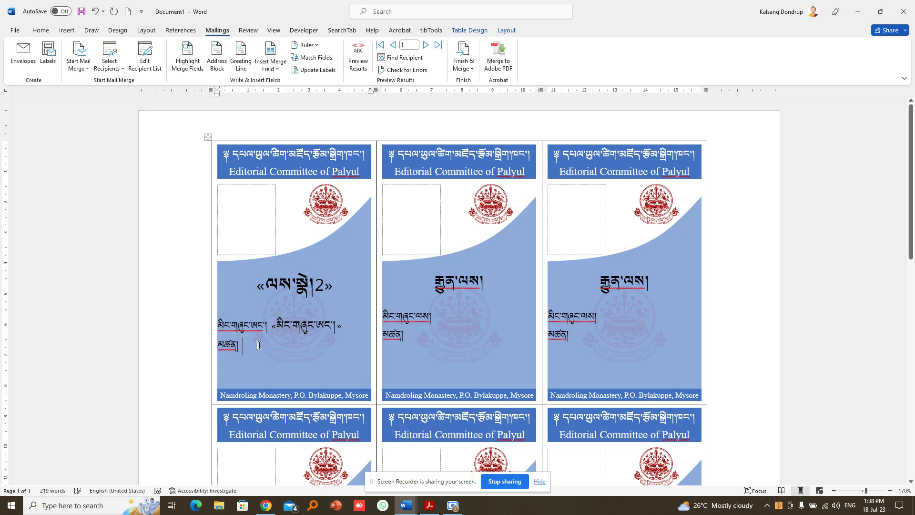
{"action": "left_click", "coordinate": [276, 70]}
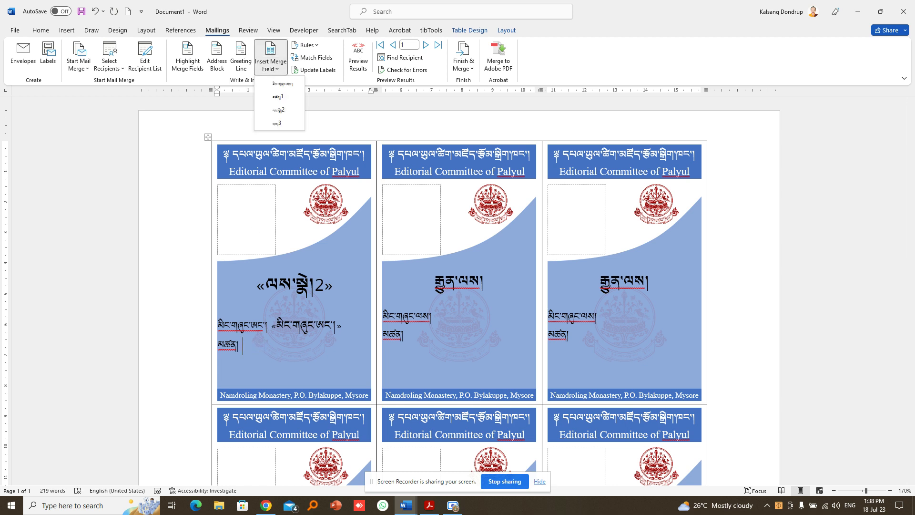
{"action": "left_click", "coordinate": [279, 96]}
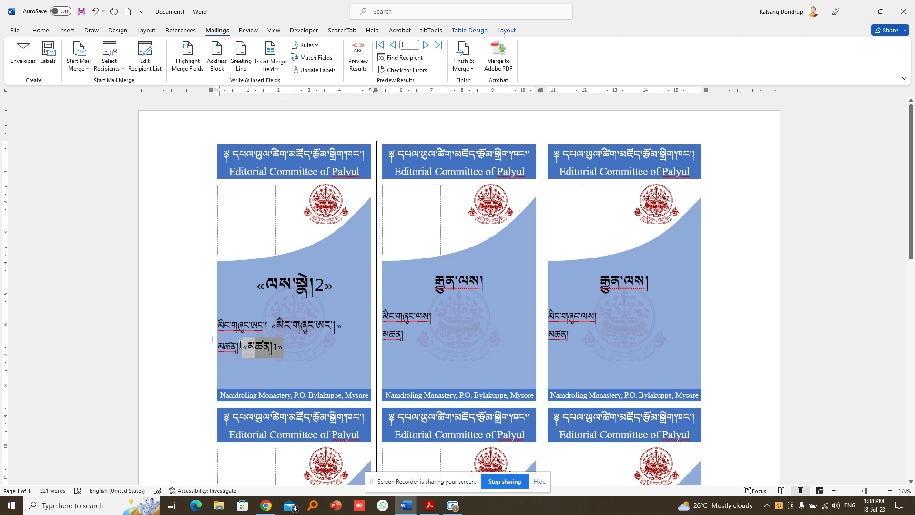
Format the first card's number and name lines in Monlam Uni OuChan2 at size 11.
{"action": "left_click_drag", "start_coordinate": [240, 344], "coordinate": [210, 325]}
{"action": "left_click", "coordinate": [40, 30]}
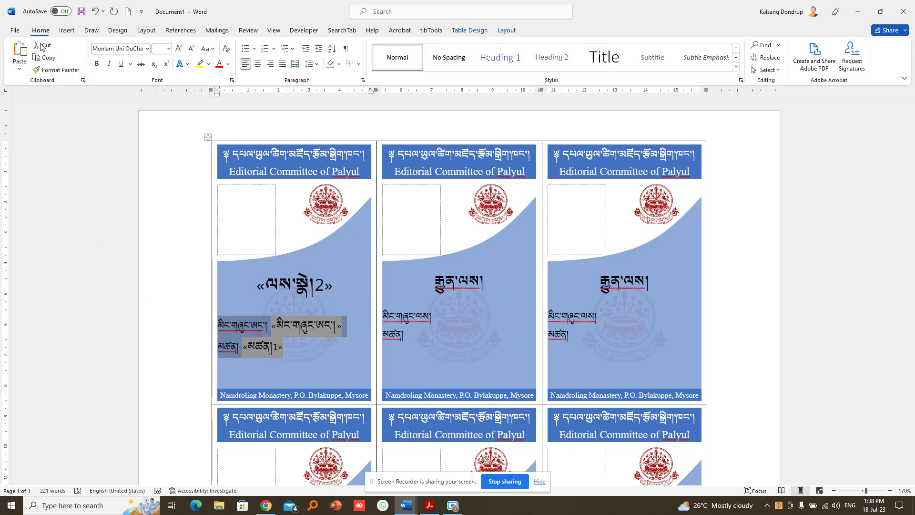
{"action": "left_click", "coordinate": [147, 49]}
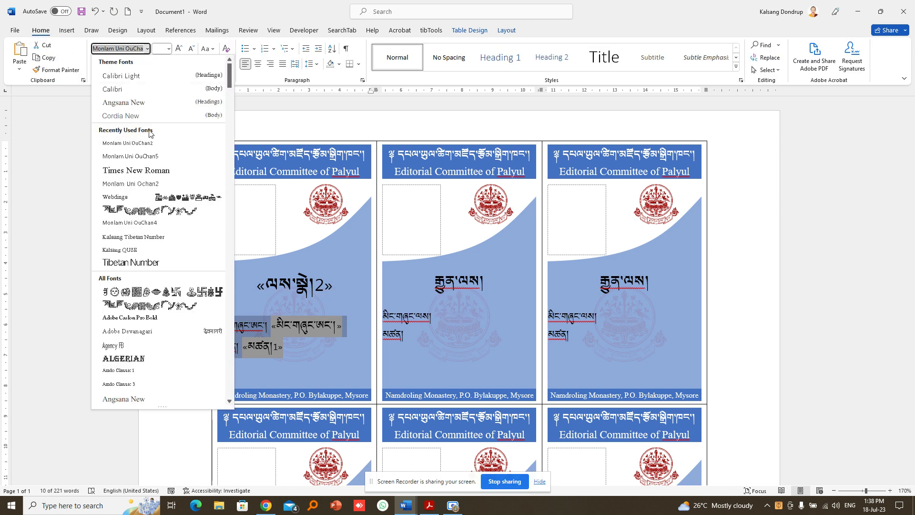
{"action": "left_click", "coordinate": [149, 143]}
{"action": "left_click", "coordinate": [168, 48]}
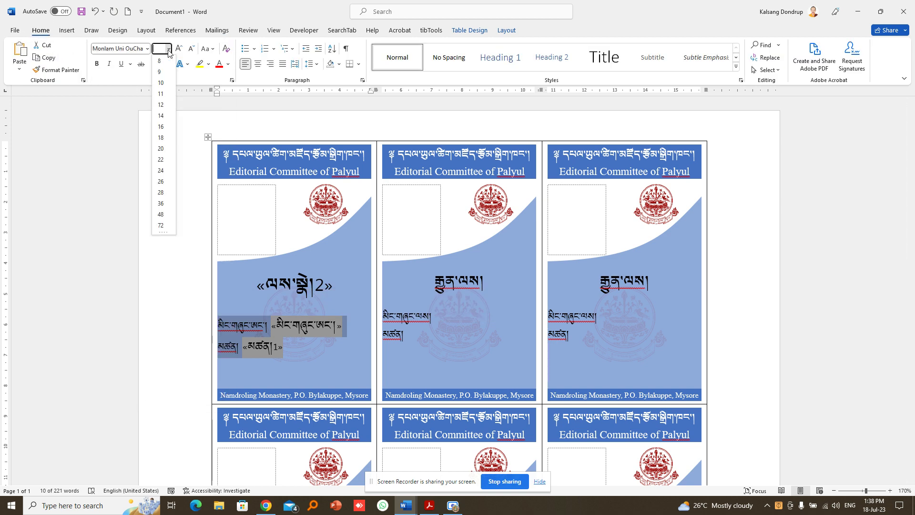
{"action": "left_click", "coordinate": [161, 93]}
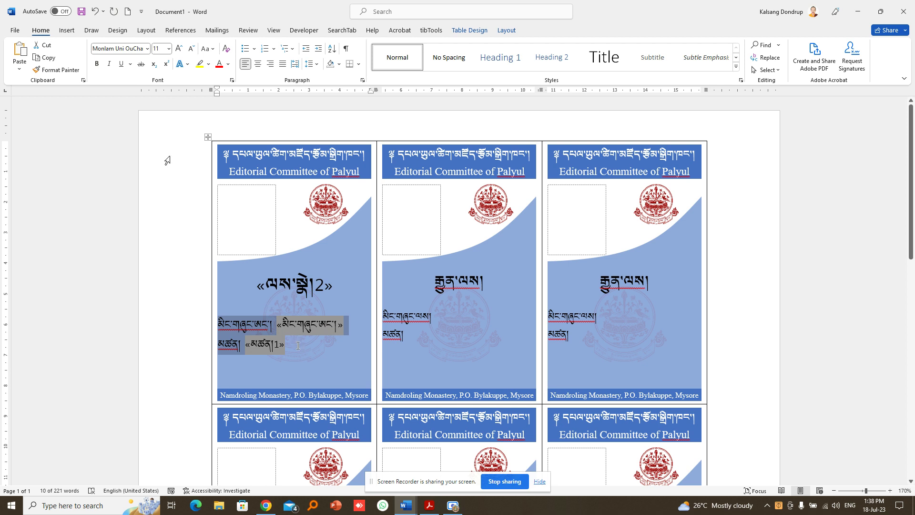
{"action": "left_click", "coordinate": [292, 359]}
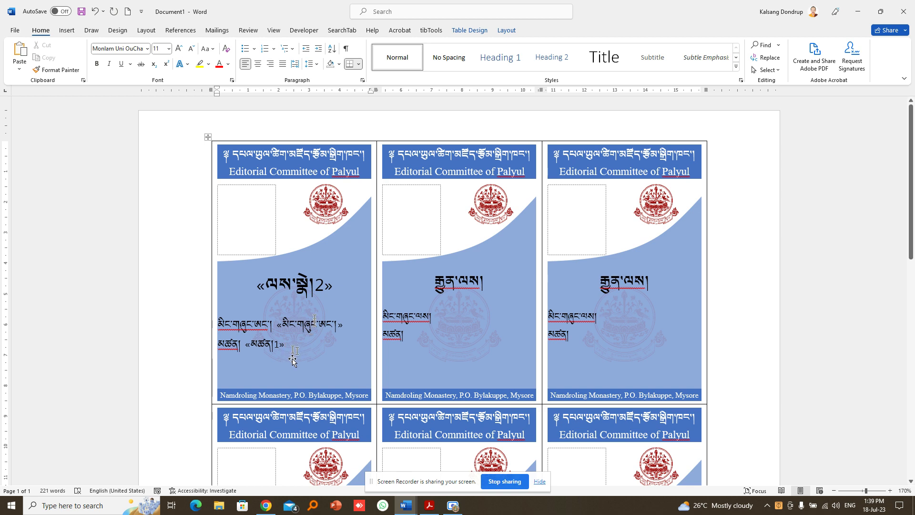
Update the labels so the first card's merge fields are copied to every card on the sheet.
{"action": "left_click", "coordinate": [217, 30]}
{"action": "left_click", "coordinate": [317, 71]}
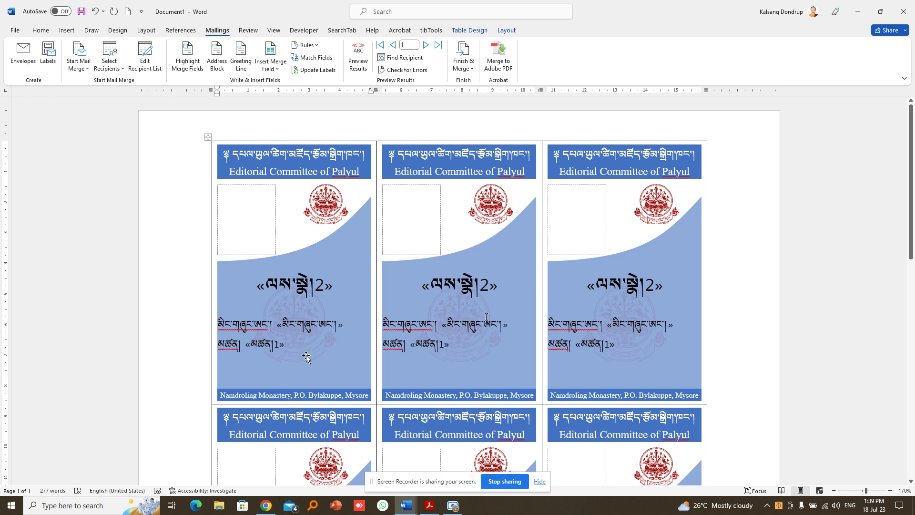
{"action": "left_click", "coordinate": [324, 337]}
Preview the merge results, check the position, number and name on all cards, and switch the preview off.
{"action": "left_click", "coordinate": [356, 71]}
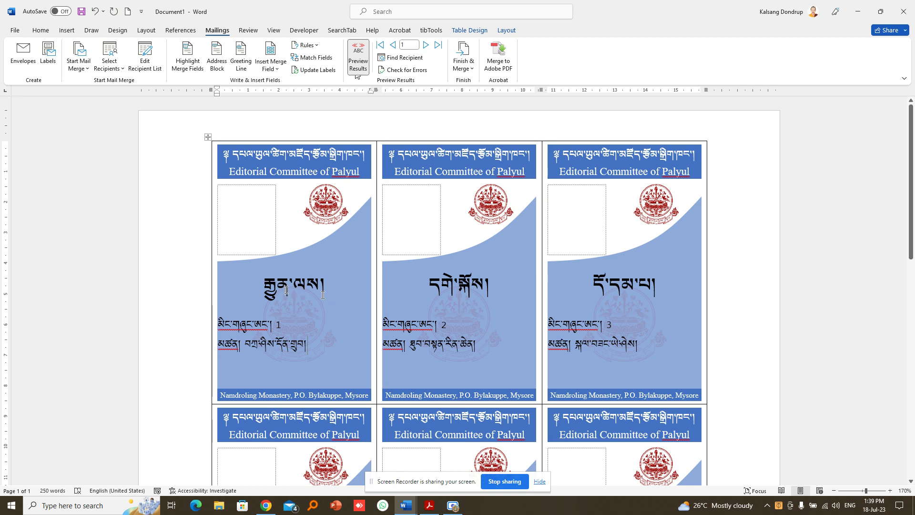
{"action": "scroll", "coordinate": [488, 313], "scroll_direction": "down", "scroll_amount": 1}
{"action": "scroll", "coordinate": [488, 313], "scroll_direction": "down", "scroll_amount": 3}
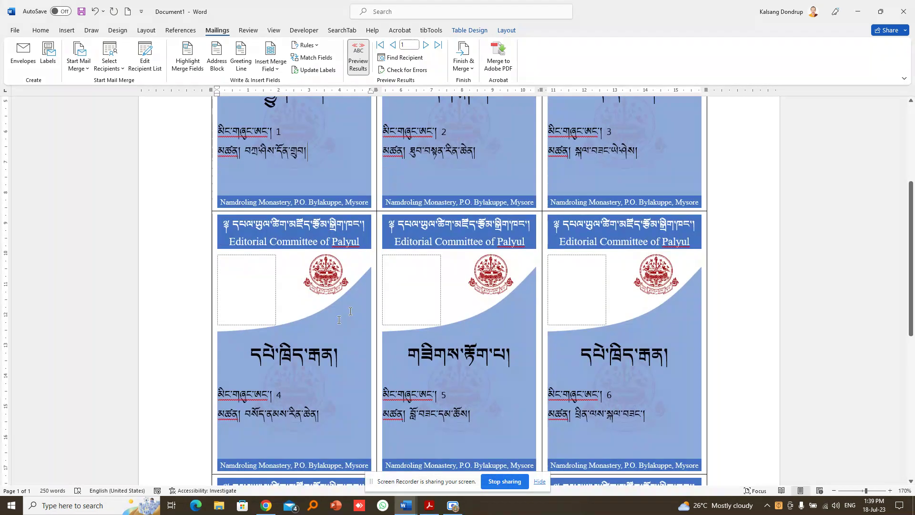
{"action": "scroll", "coordinate": [632, 276], "scroll_direction": "down", "scroll_amount": 2}
{"action": "scroll", "coordinate": [631, 276], "scroll_direction": "up", "scroll_amount": 6}
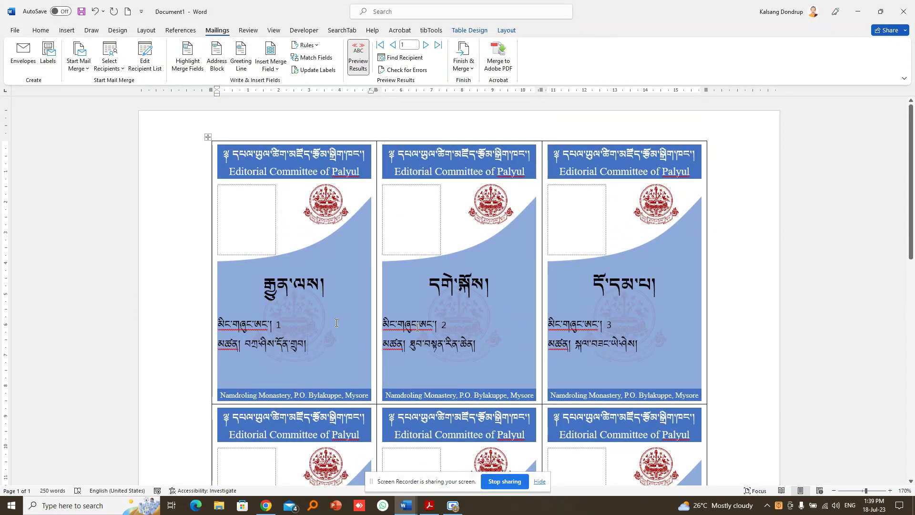
{"action": "scroll", "coordinate": [360, 358], "scroll_direction": "down", "scroll_amount": 6}
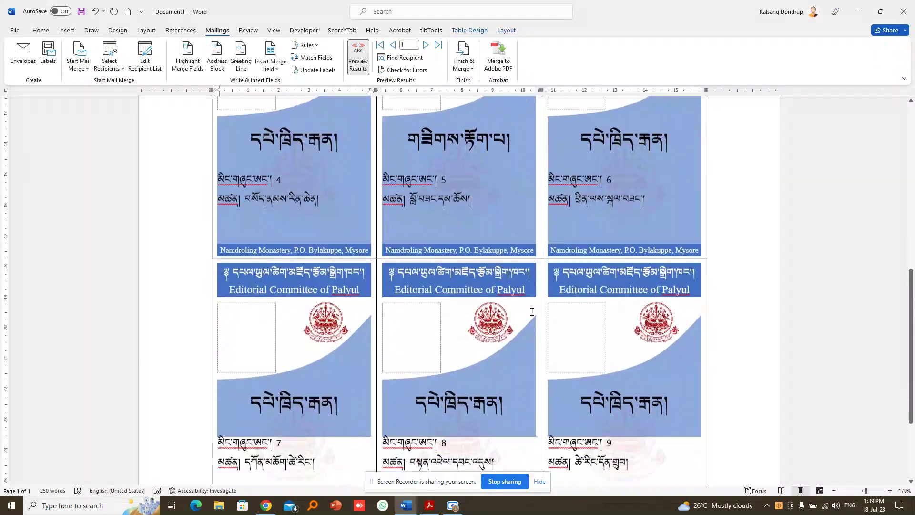
{"action": "scroll", "coordinate": [531, 310], "scroll_direction": "up", "scroll_amount": 7}
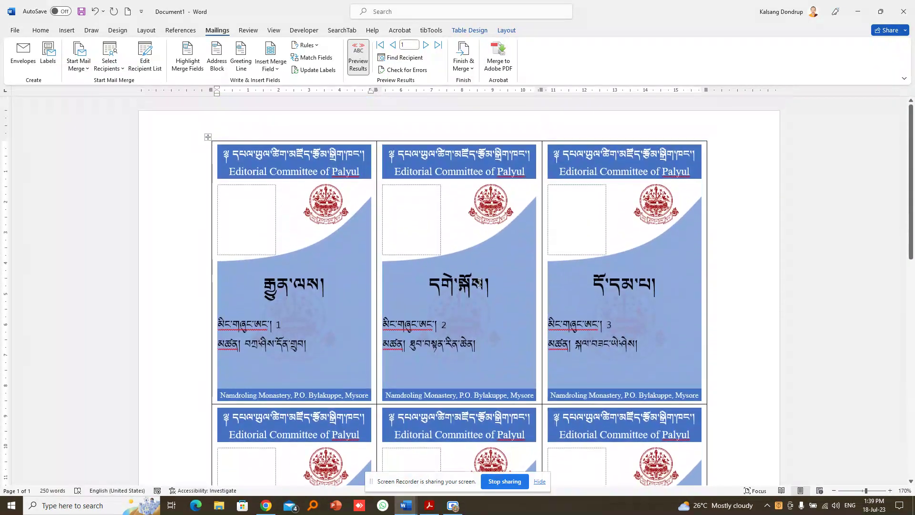
{"action": "left_click", "coordinate": [357, 62]}
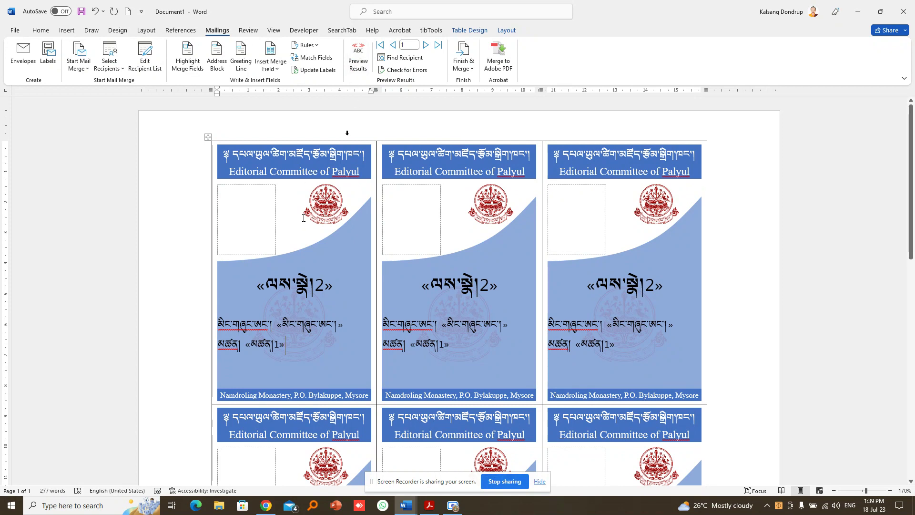
Insert an includepicture field in the first card's photo box, with the photo link merge field as its source.
{"action": "left_click", "coordinate": [259, 192]}
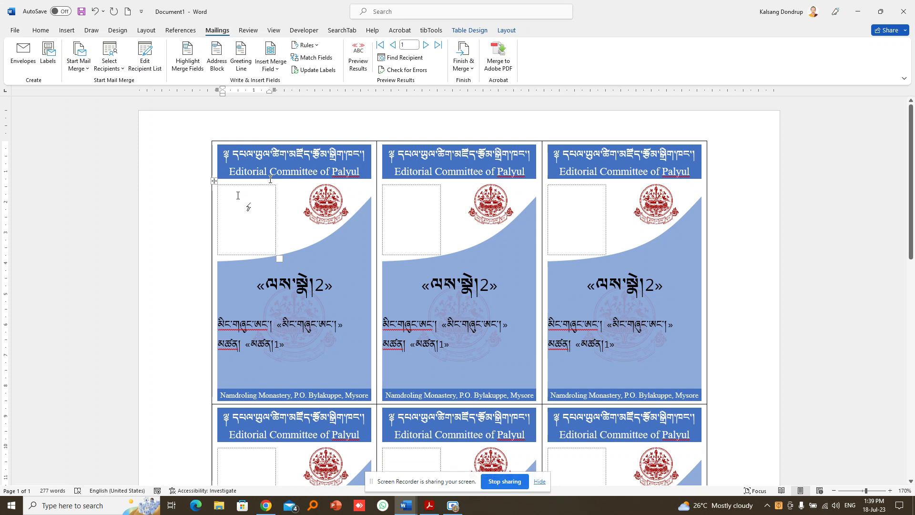
{"action": "key", "text": "ctrl+F9"}
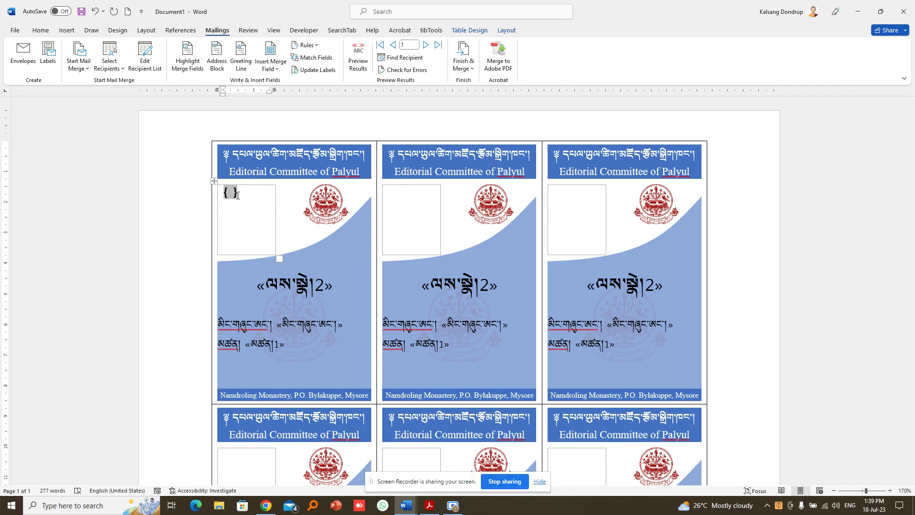
{"action": "type", "text": "in "}
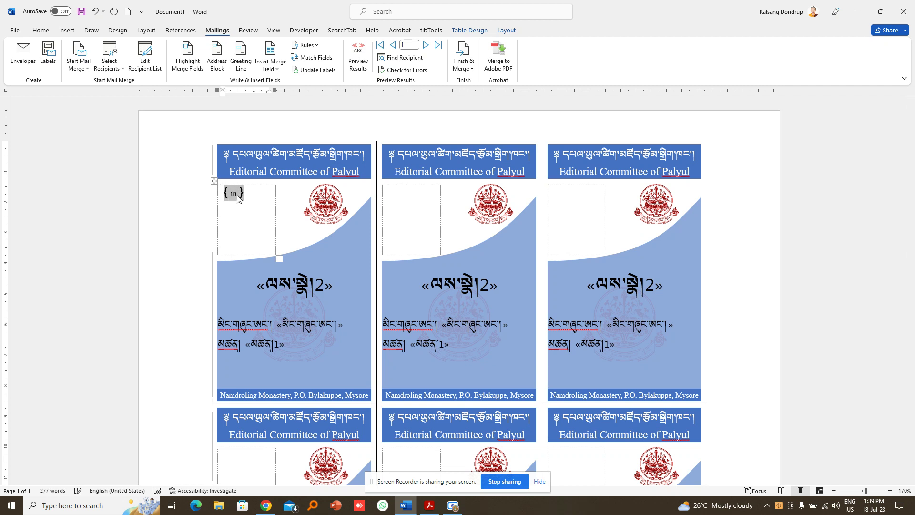
{"action": "type", "text": "cludepicture"}
{"action": "left_click", "coordinate": [276, 71]}
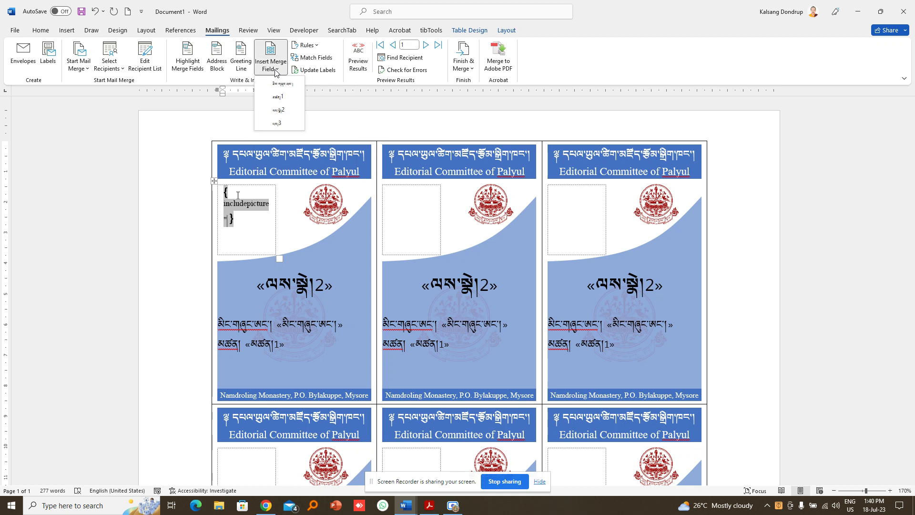
{"action": "left_click", "coordinate": [284, 123]}
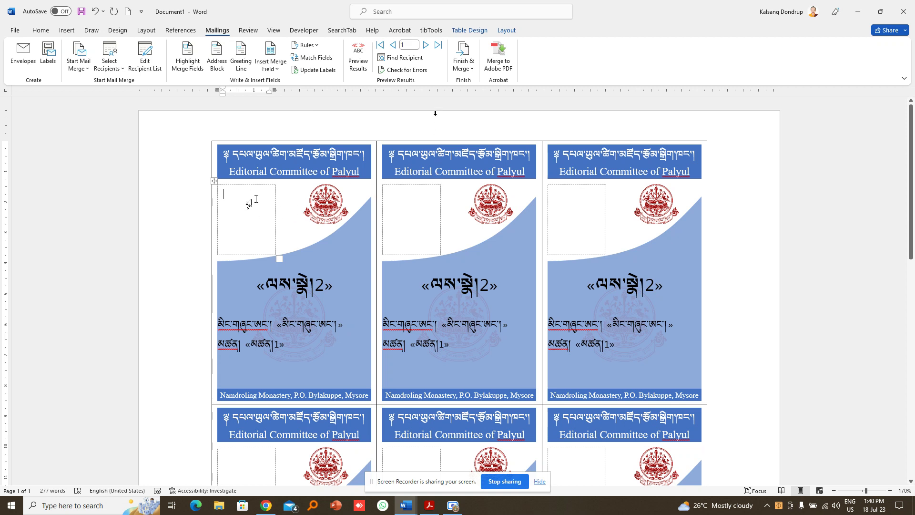
Merge all records into a new document.
{"action": "left_click", "coordinate": [470, 72]}
{"action": "left_click", "coordinate": [503, 83]}
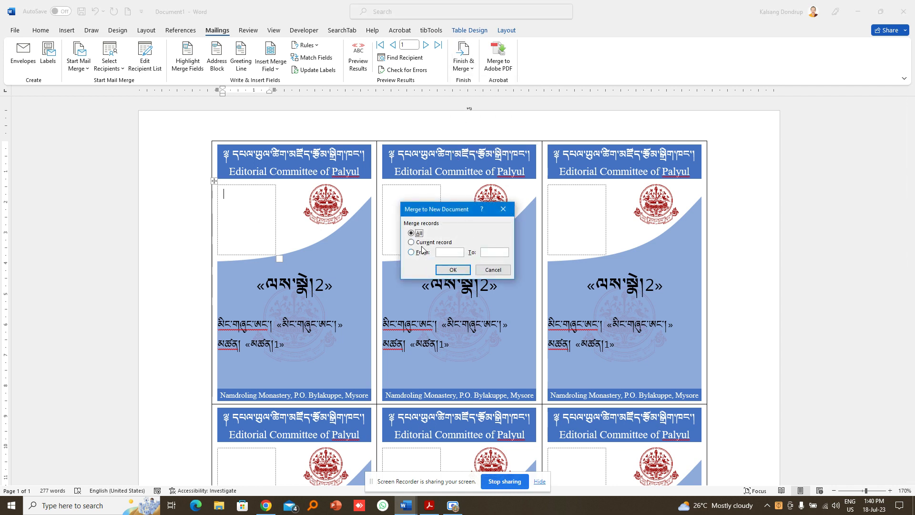
{"action": "left_click", "coordinate": [454, 270]}
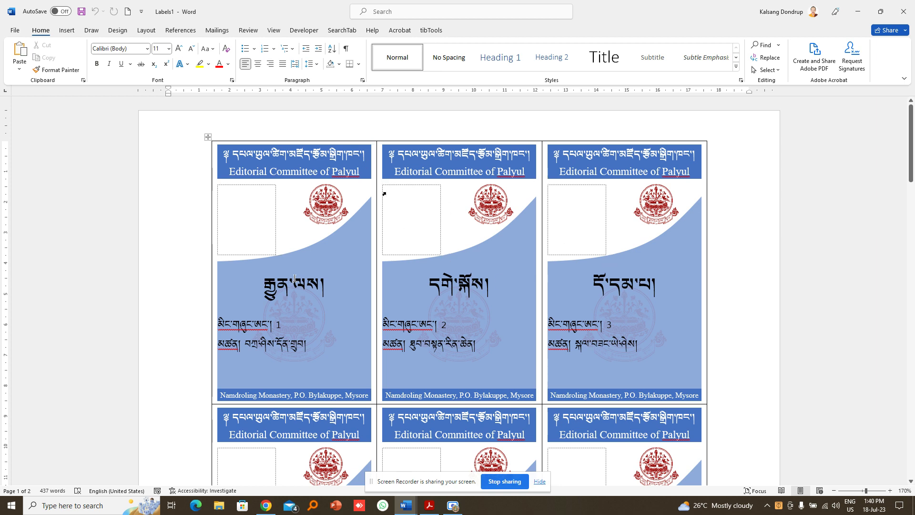
Update the fields of the whole merged card table to load the photos, and close that document without saving.
{"action": "left_click", "coordinate": [207, 138]}
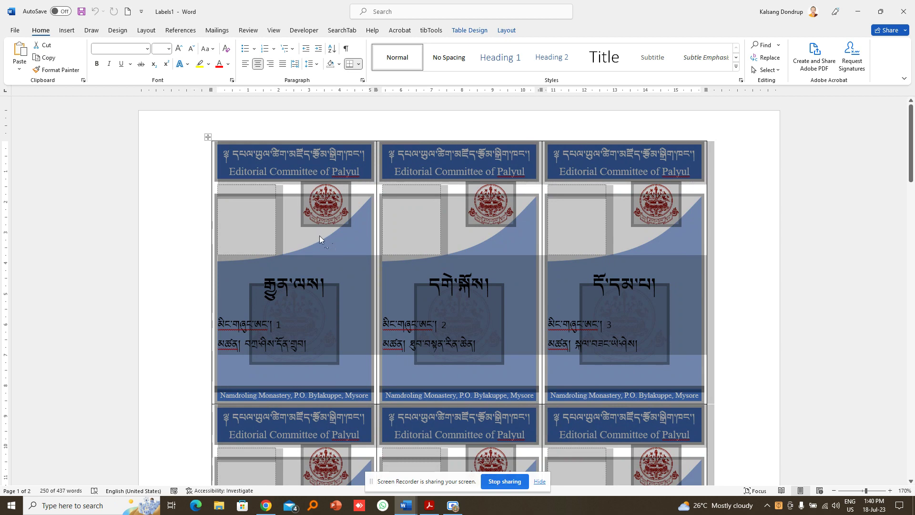
{"action": "key", "text": "F9"}
{"action": "left_click", "coordinate": [488, 285]}
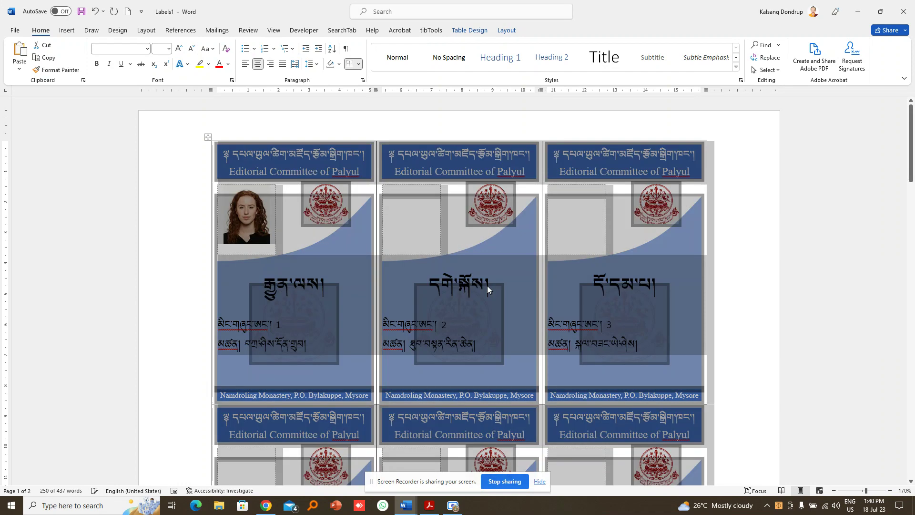
{"action": "left_click", "coordinate": [316, 332]}
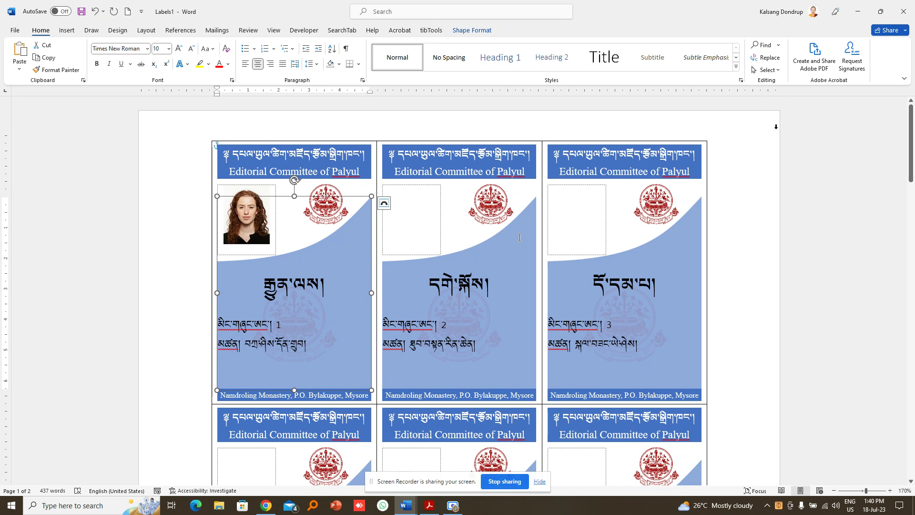
{"action": "left_click", "coordinate": [911, 15]}
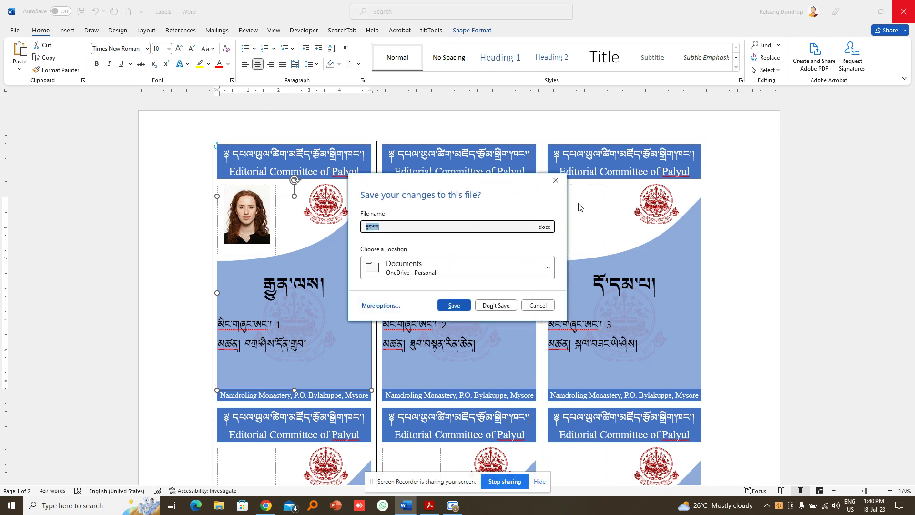
{"action": "left_click", "coordinate": [500, 305]}
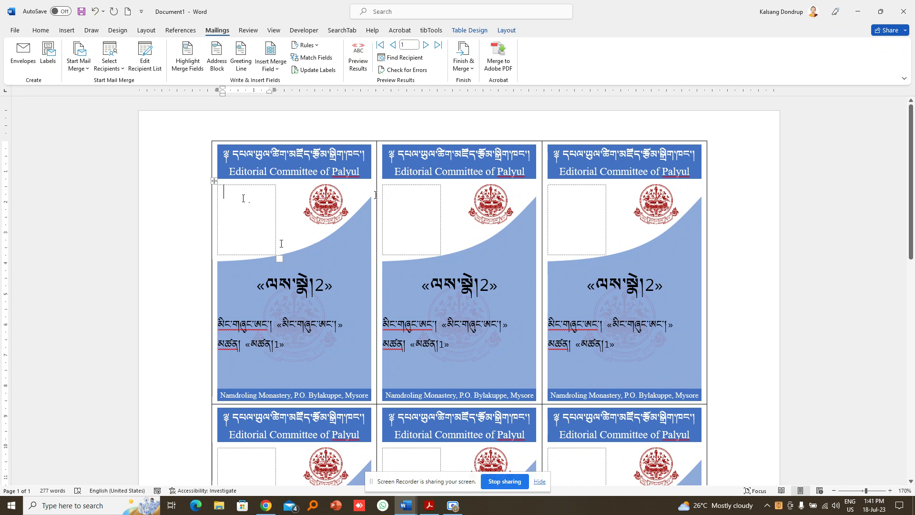
Propagate the first card's layout and photo field to all labels, and merge all records into a new document.
{"action": "left_click", "coordinate": [314, 70]}
{"action": "left_click", "coordinate": [467, 66]}
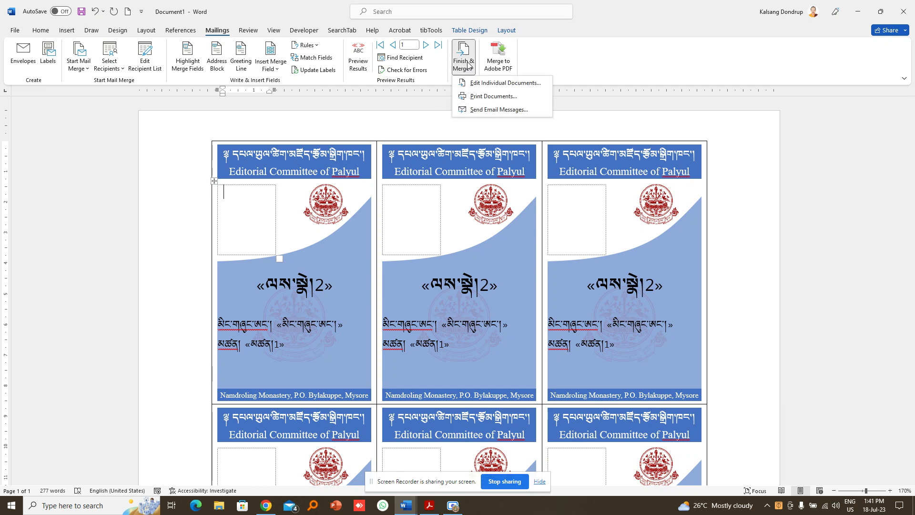
{"action": "left_click", "coordinate": [478, 84]}
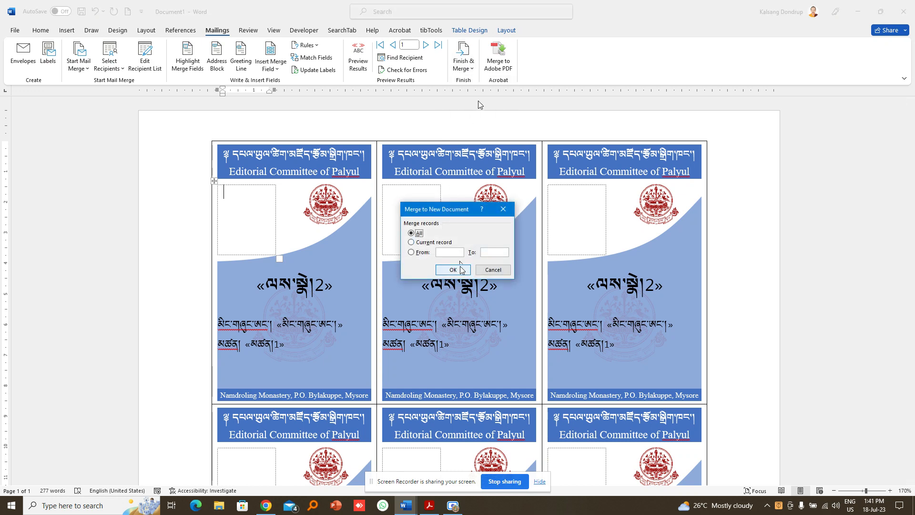
{"action": "left_click", "coordinate": [461, 268]}
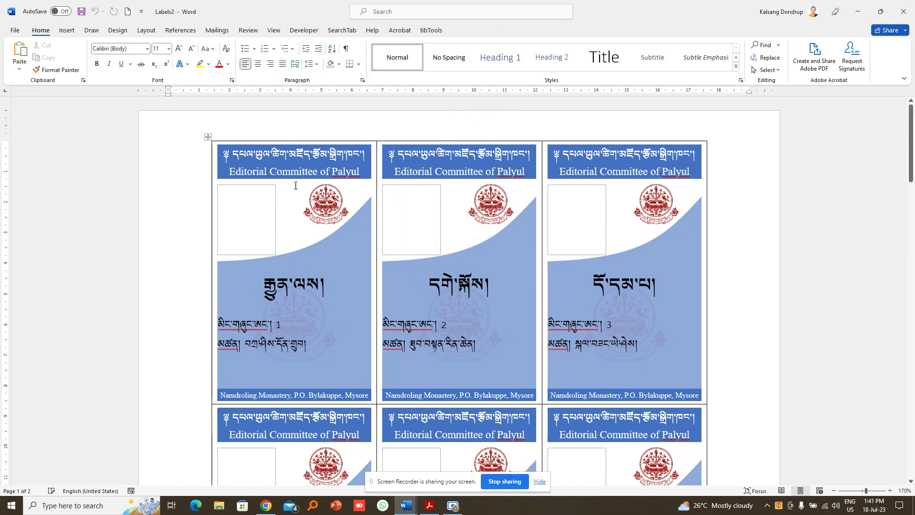
Update all fields in the merged card table to load the linked photos, and check the cards down to the last row.
{"action": "left_click", "coordinate": [208, 137]}
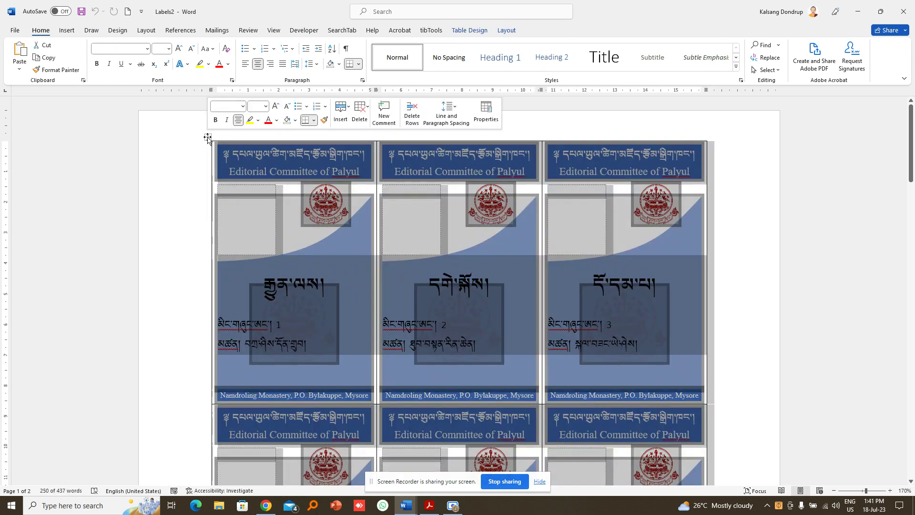
{"action": "key", "text": "F9"}
{"action": "left_click", "coordinate": [483, 285]}
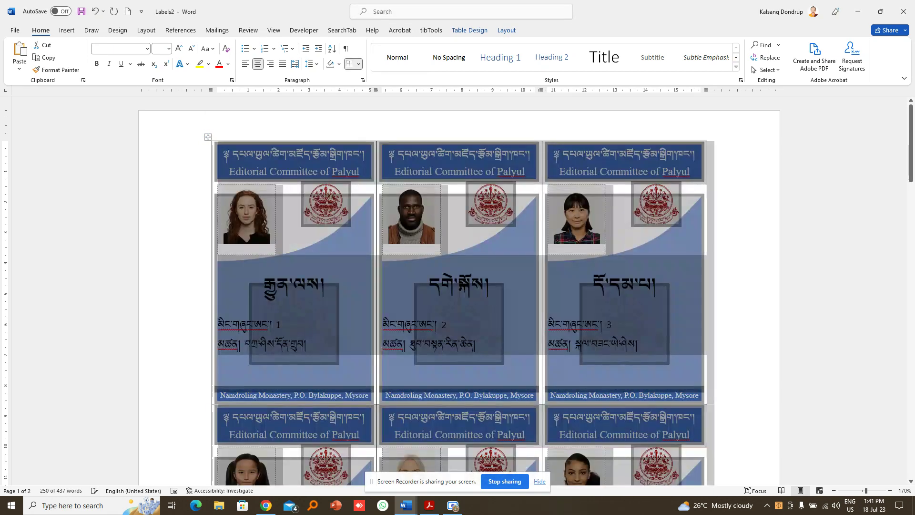
{"action": "left_click", "coordinate": [357, 322]}
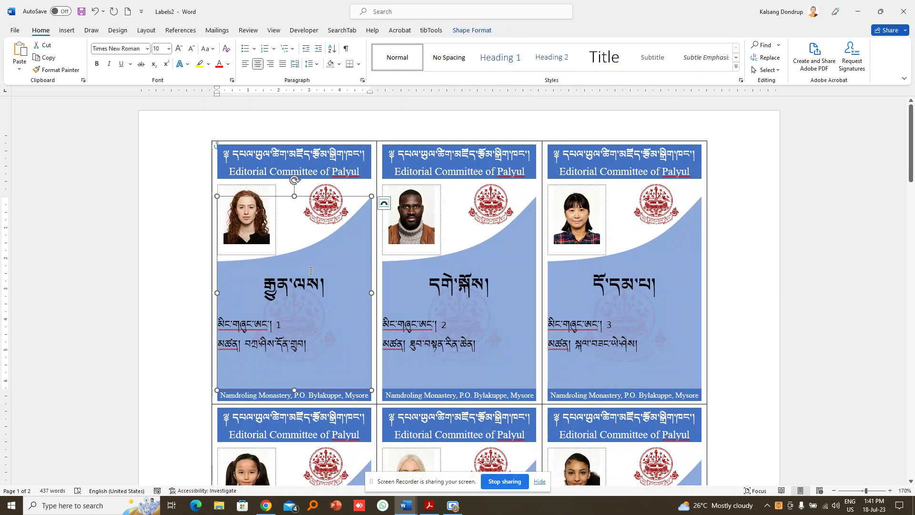
{"action": "left_click", "coordinate": [452, 281]}
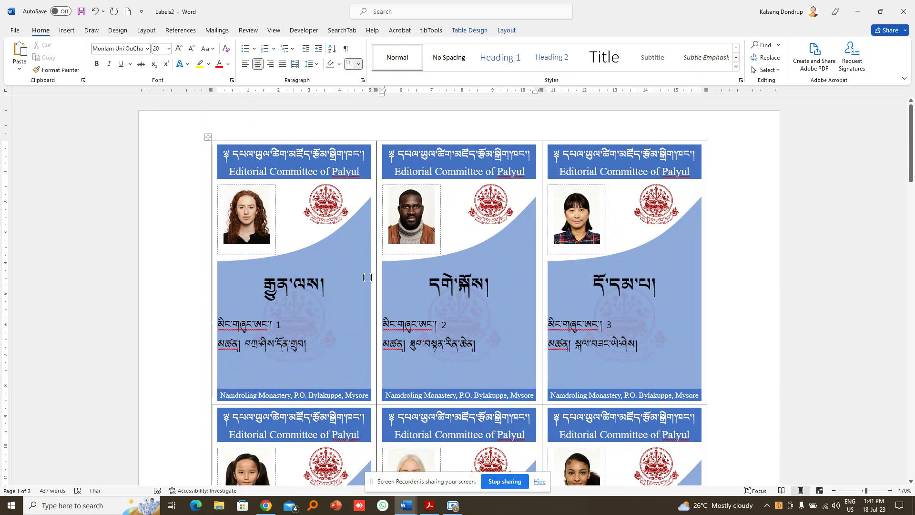
{"action": "scroll", "coordinate": [371, 277], "scroll_direction": "down", "scroll_amount": 10}
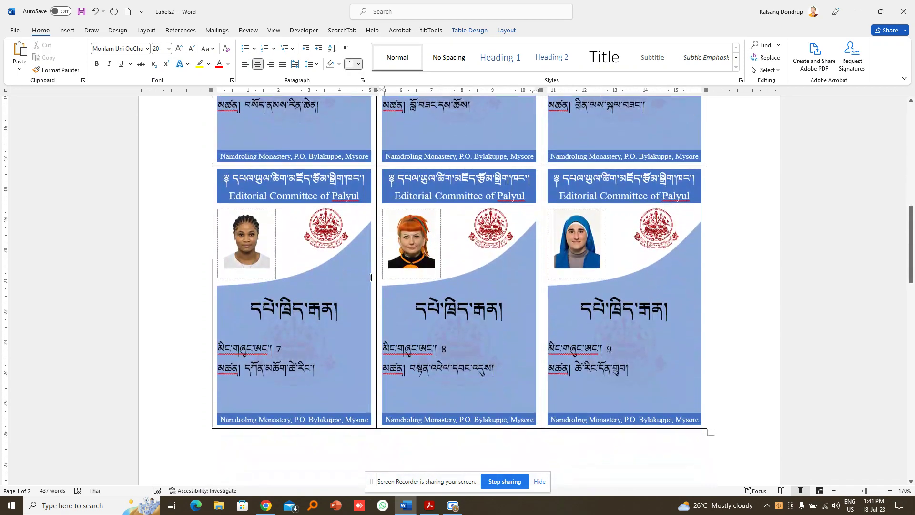
{"action": "scroll", "coordinate": [371, 278], "scroll_direction": "up", "scroll_amount": 12}
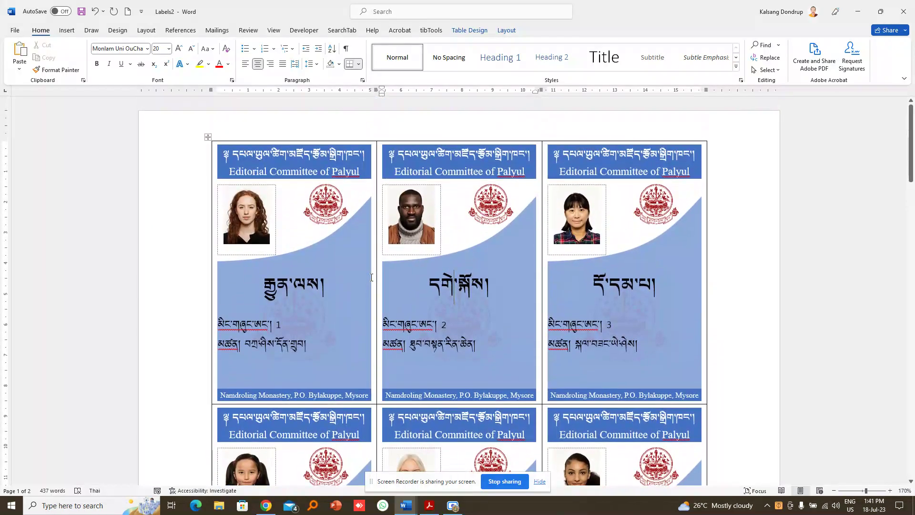